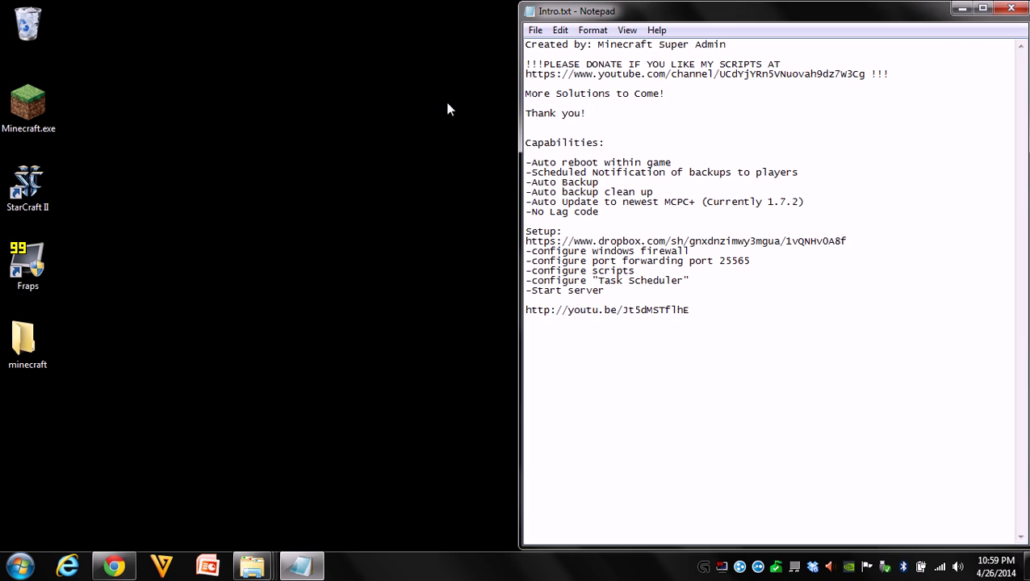
Step: Centre the Intro.txt Notepad window and highlight the YouTube channel link line
drag(686, 7, 454, 7)
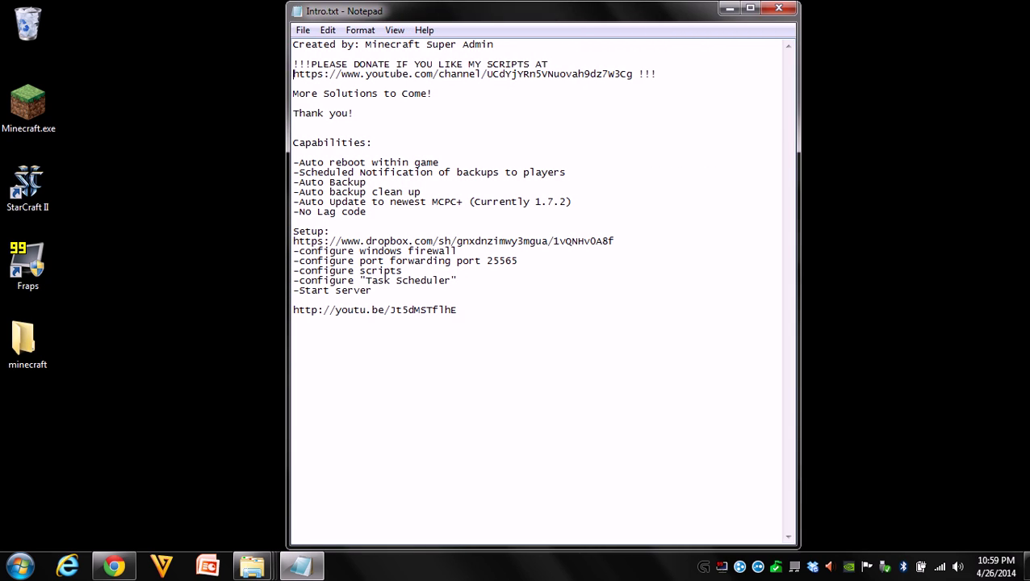
drag(293, 74, 656, 74)
click(354, 113)
drag(655, 74, 293, 75)
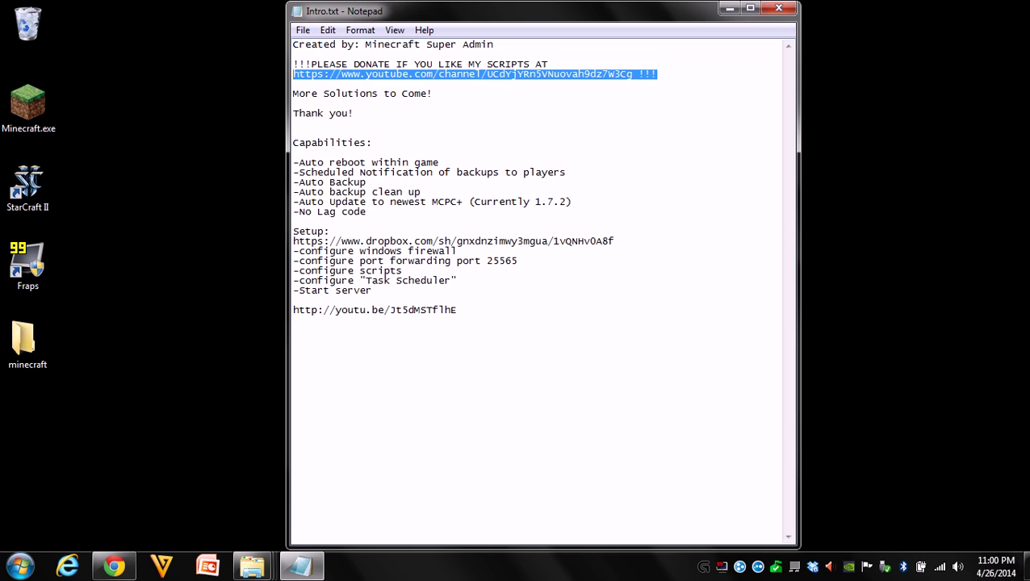
click(289, 73)
key(shift+End)
Step: Highlight the script's capabilities list: auto reboot, auto backup, auto update
click(347, 94)
click(336, 95)
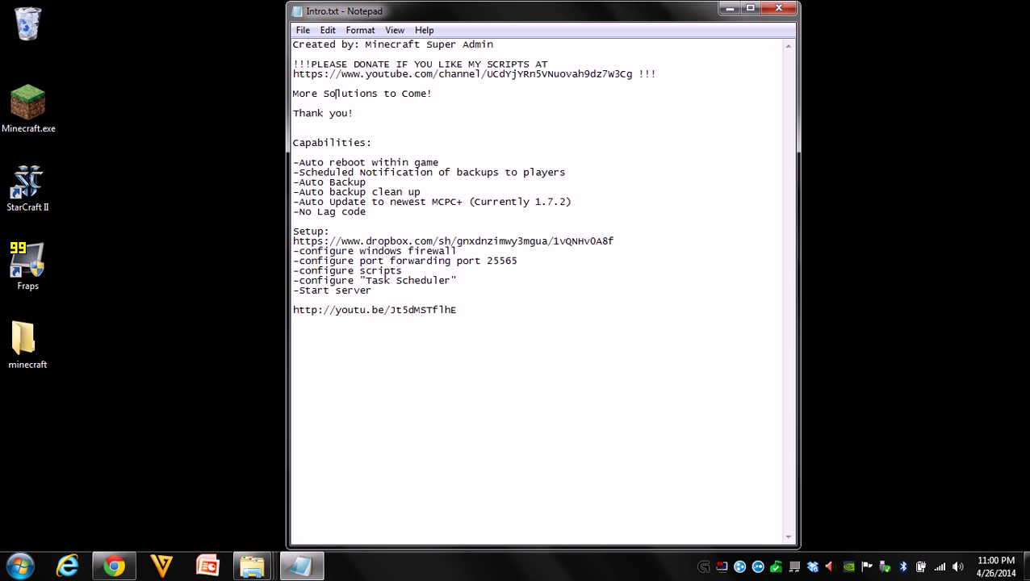
drag(294, 162, 366, 212)
click(378, 162)
drag(294, 143, 373, 143)
click(293, 154)
drag(294, 162, 362, 163)
drag(293, 162, 439, 163)
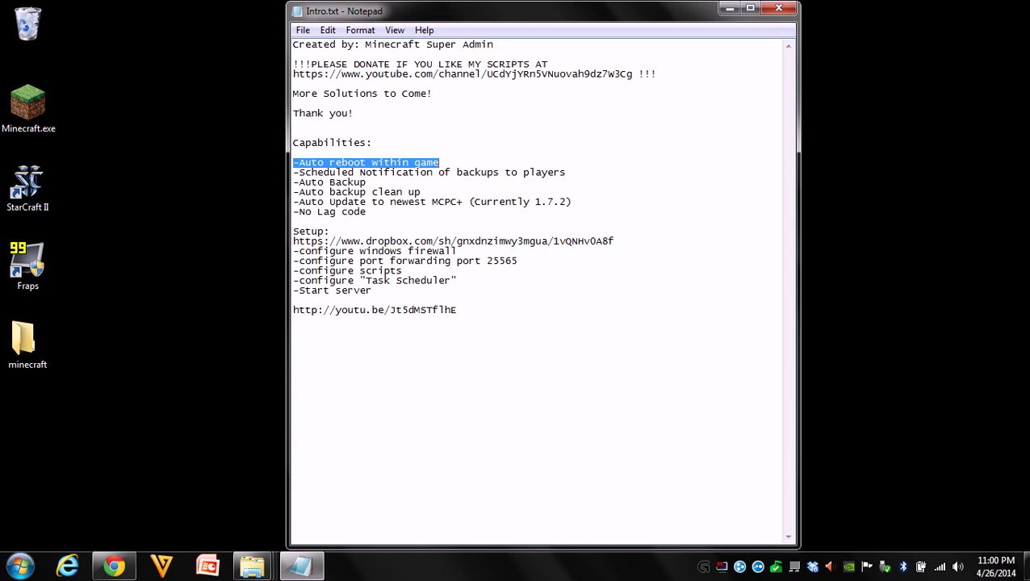
click(440, 172)
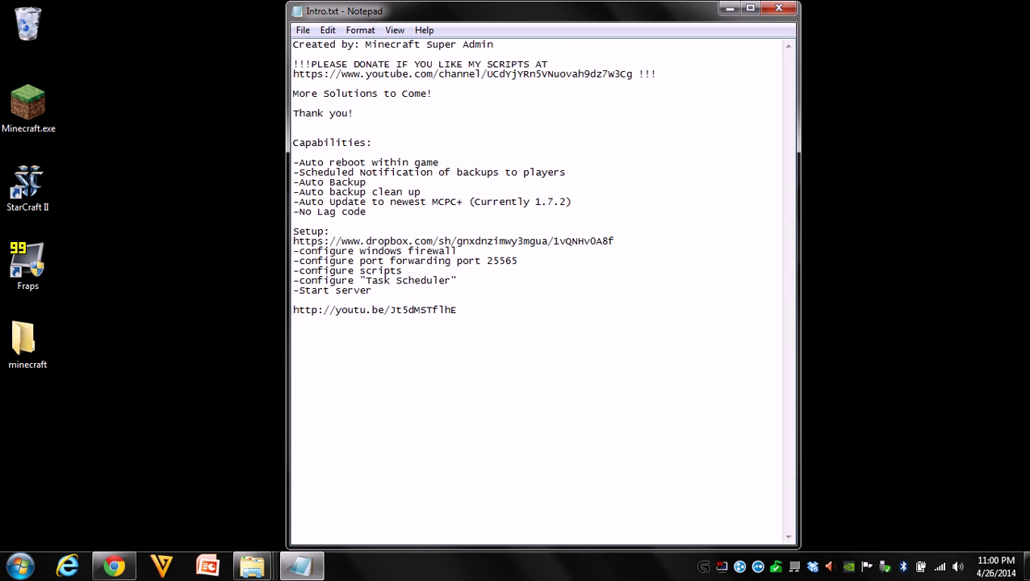
drag(293, 172, 360, 172)
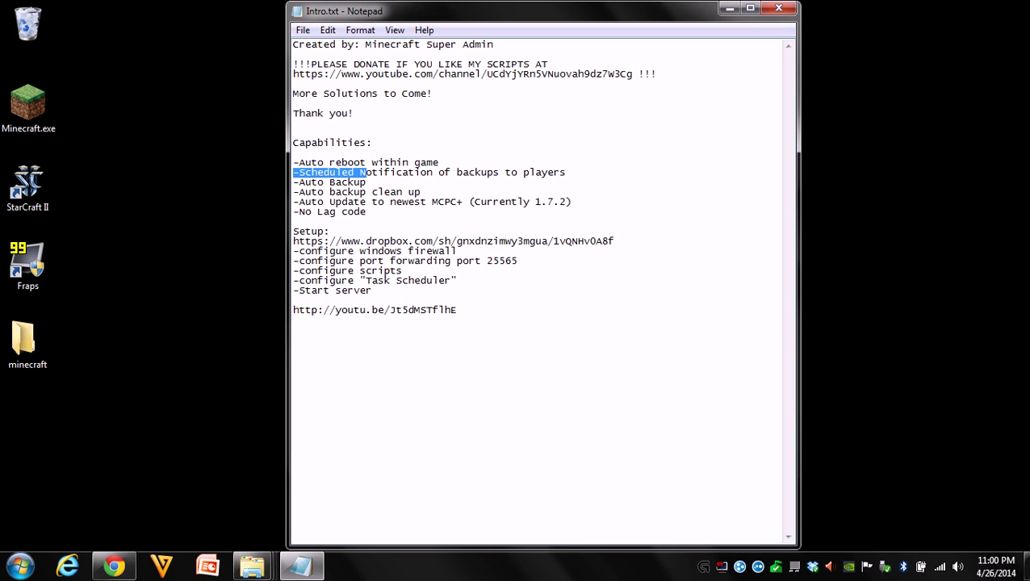
drag(360, 172, 566, 172)
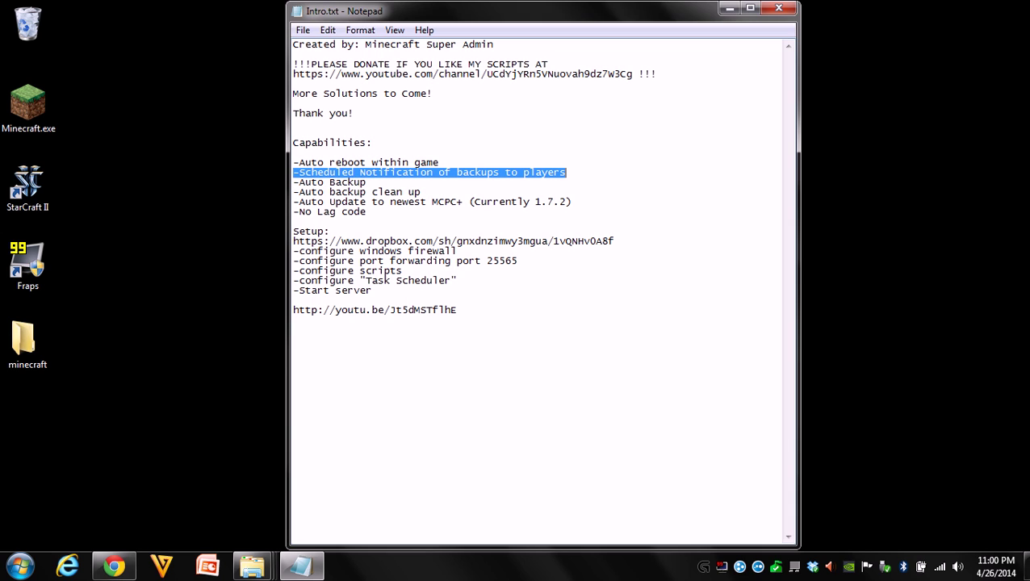
drag(567, 172, 259, 169)
click(260, 169)
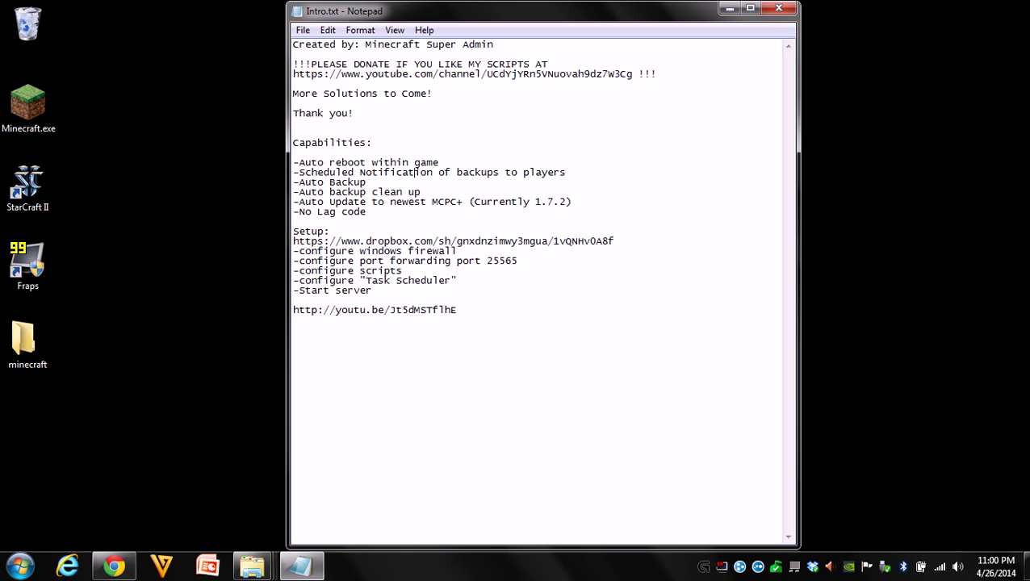
key(shift+Home)
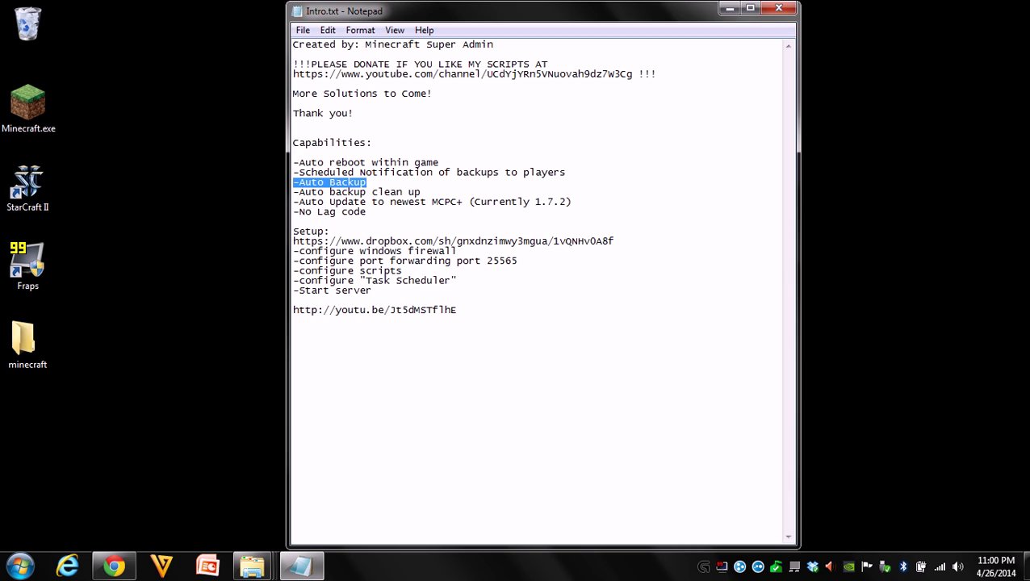
drag(367, 183, 279, 183)
click(367, 182)
key(ctrl+shift+Left)
key(shift+Home)
click(341, 193)
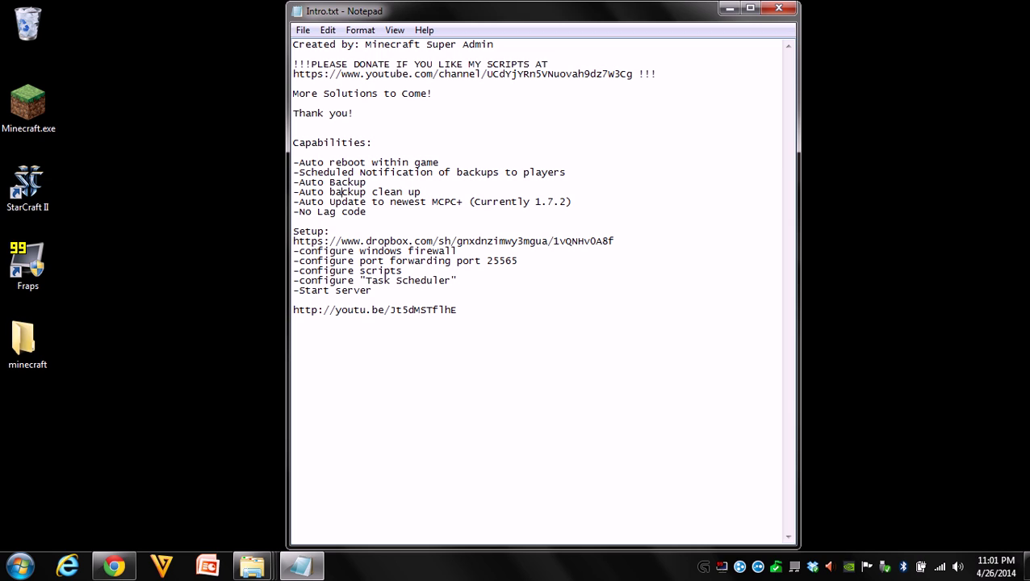
drag(294, 192, 373, 192)
drag(294, 192, 421, 192)
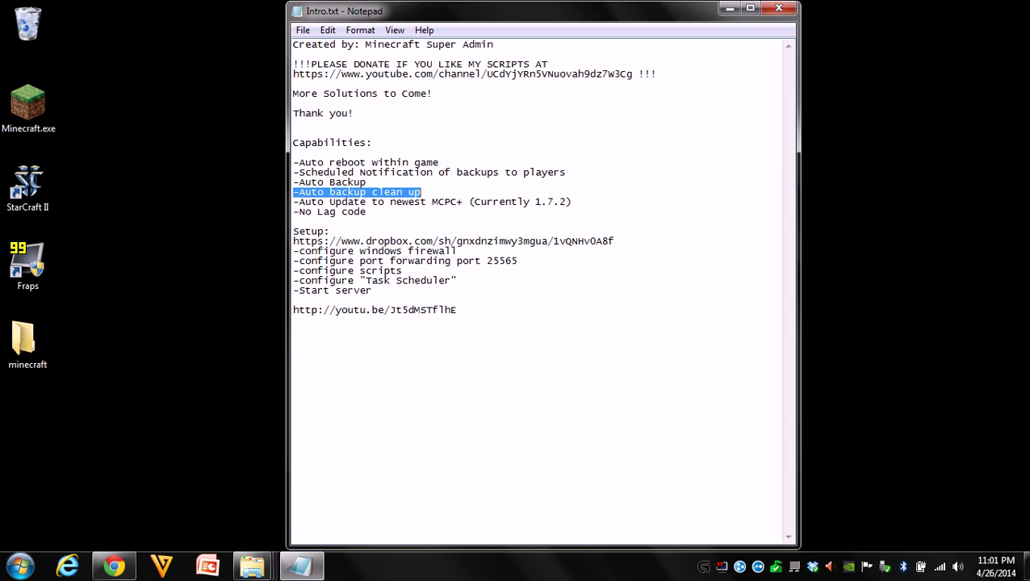
drag(421, 193, 264, 197)
click(421, 192)
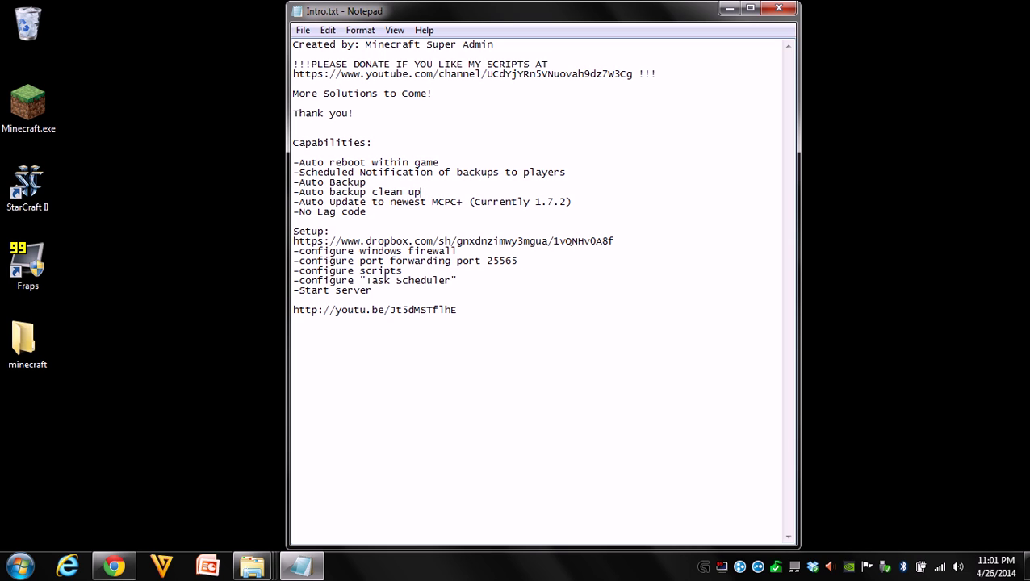
drag(421, 192, 286, 199)
click(329, 201)
drag(293, 201, 468, 202)
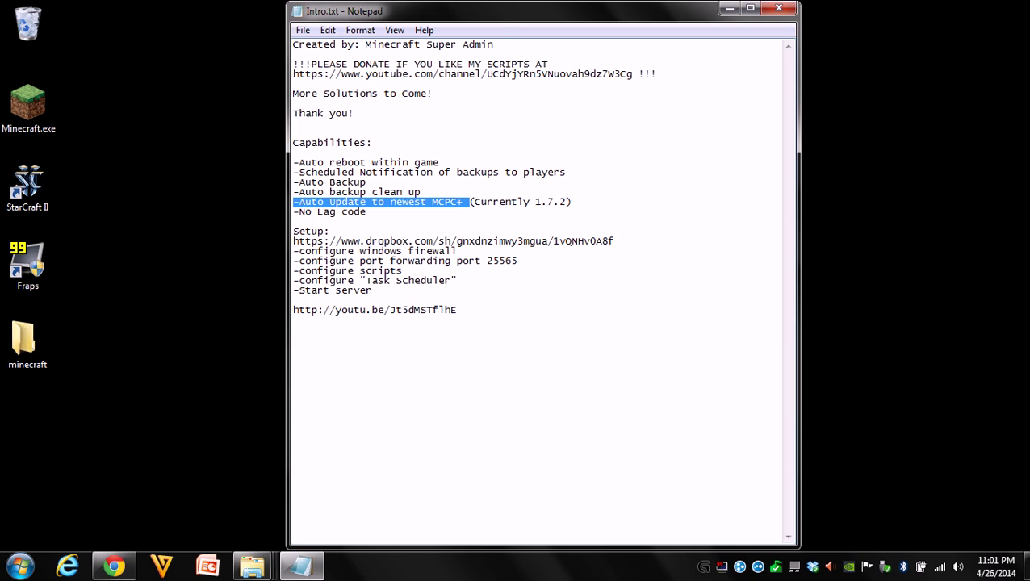
drag(475, 202, 572, 201)
click(573, 202)
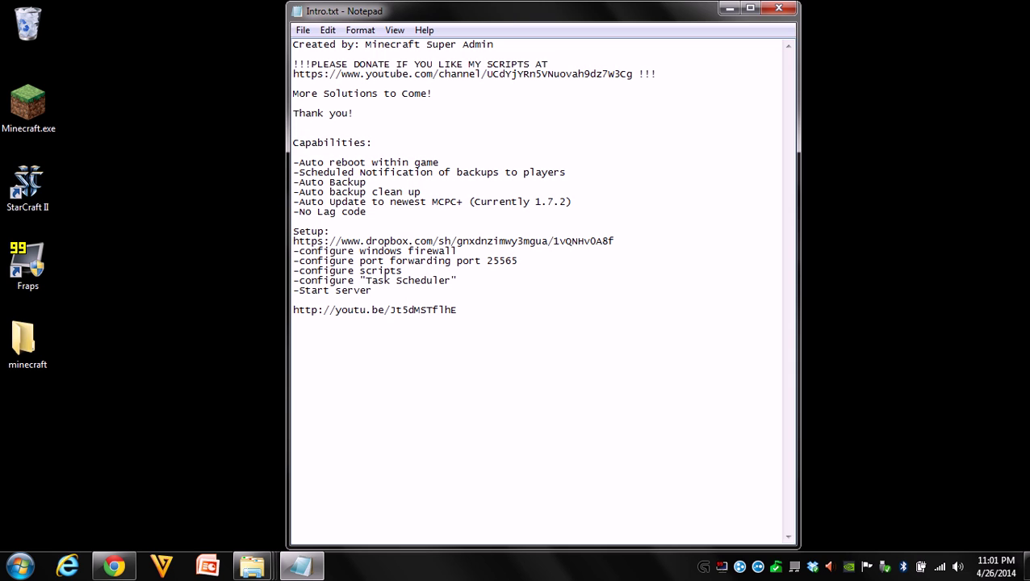
drag(531, 202, 293, 202)
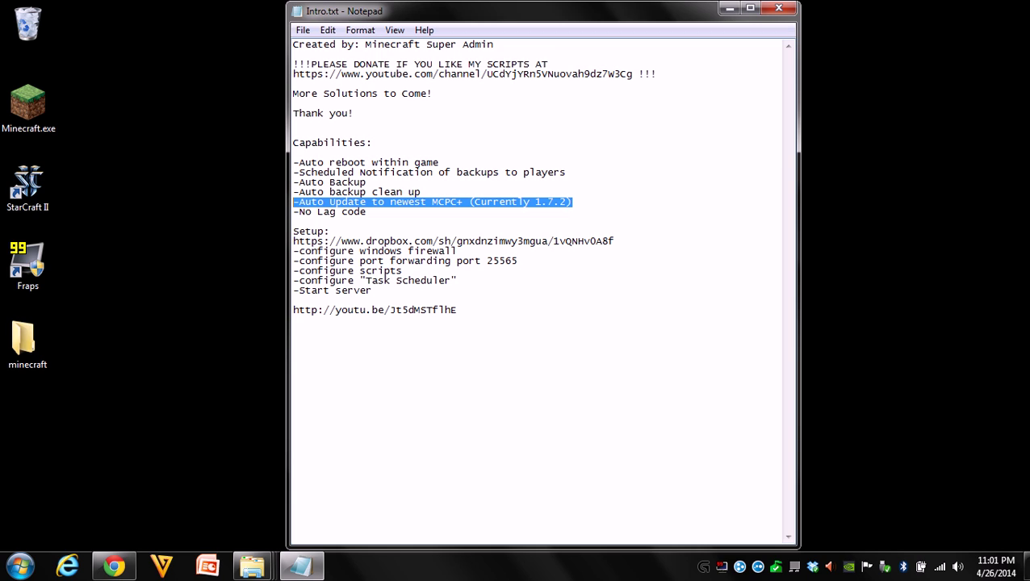
click(393, 202)
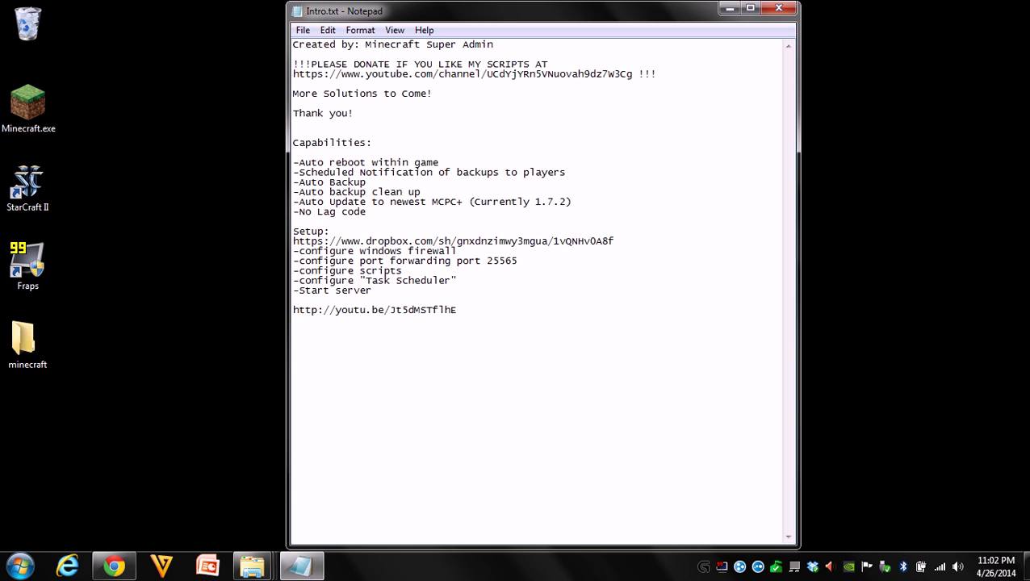
drag(293, 212, 366, 211)
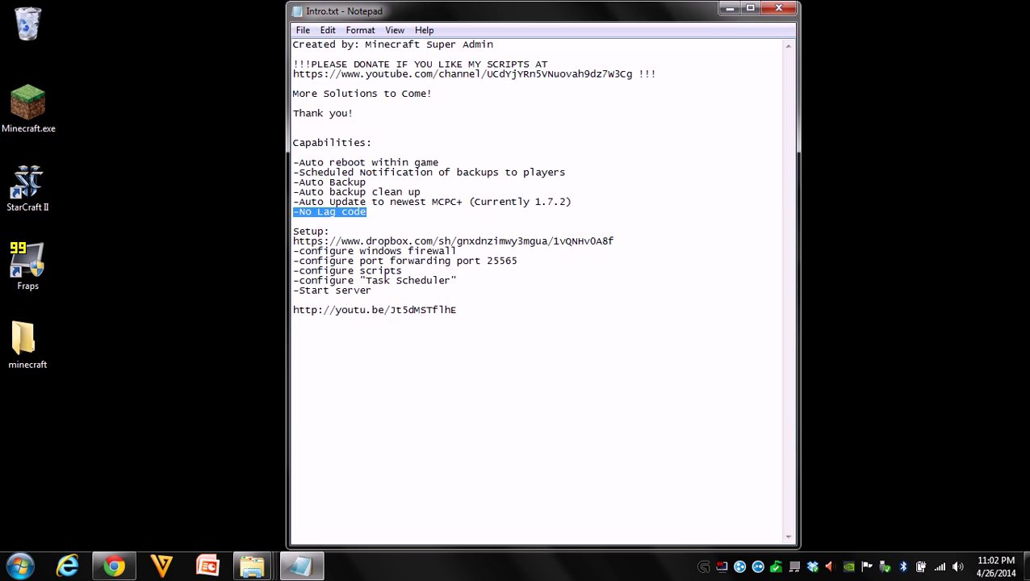
click(367, 212)
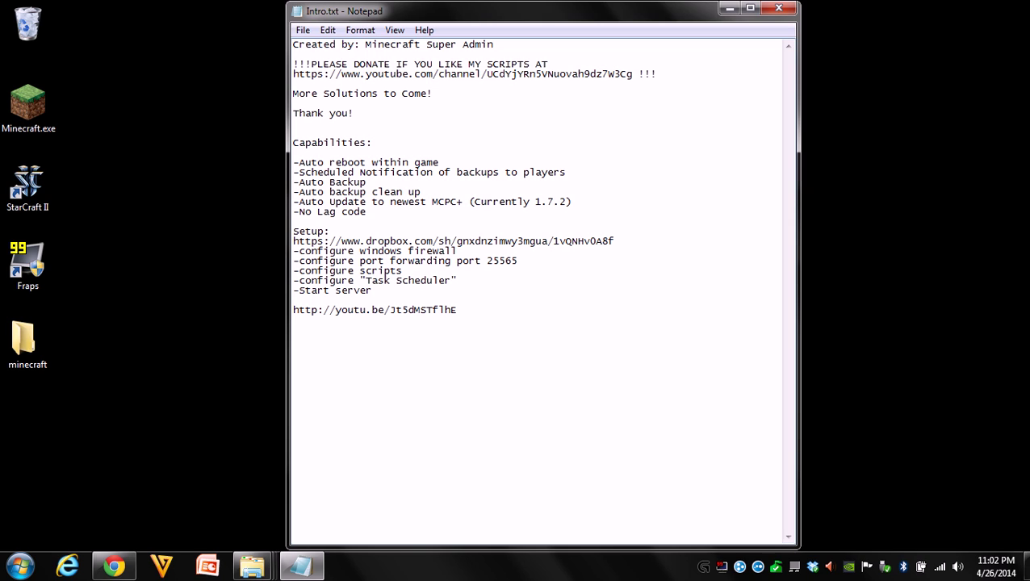
key(shift+Home)
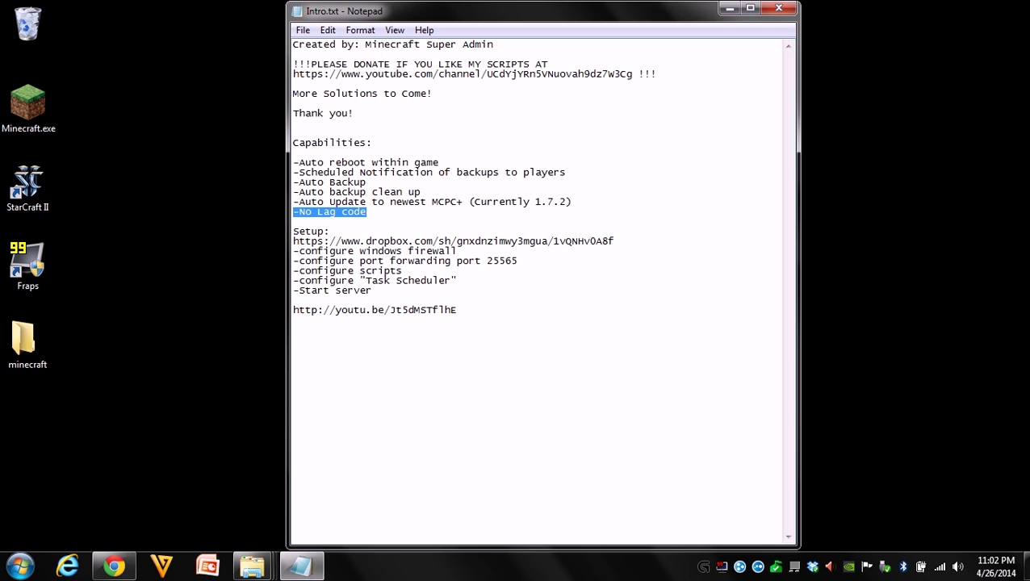
key(End)
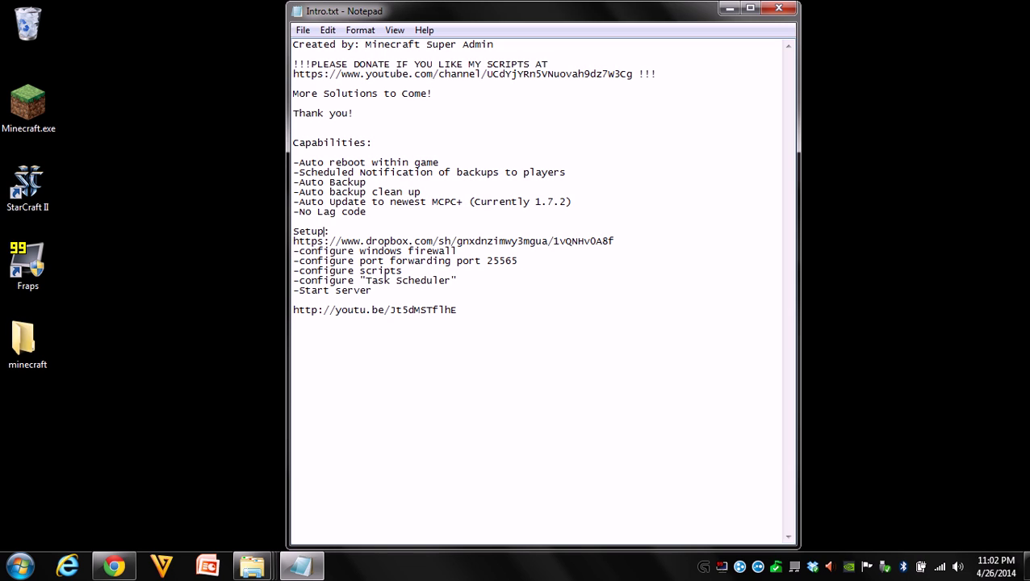
Step: Copy the Dropbox MinecraftScripts link from the Notepad notes
key(shift+Right)
key(shift+Right)
key(shift+Right)
key(shift+Right)
key(shift+Right)
key(shift+Right)
key(shift+Right)
key(shift+Right)
key(shift+Right)
key(shift+Right)
key(shift+Right)
key(shift+Right)
key(shift+Right)
key(shift+Right)
key(shift+Right)
key(shift+Right)
key(shift+Right)
key(shift+Right)
key(shift+Right)
key(shift+Right)
key(shift+Right)
key(shift+Right)
right_click(585, 241)
click(624, 291)
Step: Load the link in Chrome's Dropbox tab and open the Forge MCPC+ folder
click(115, 568)
click(516, 12)
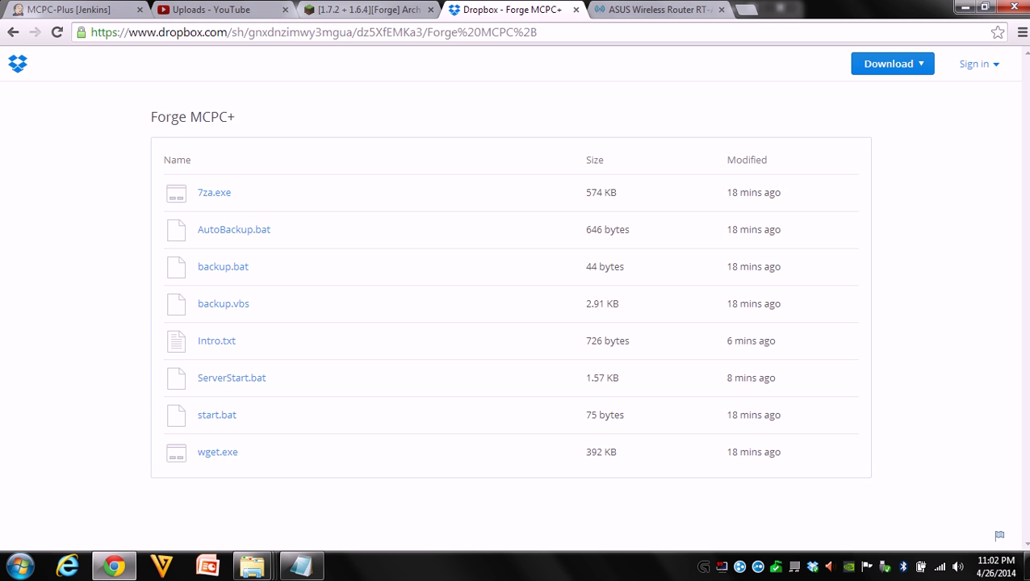
click(461, 32)
right_click(460, 32)
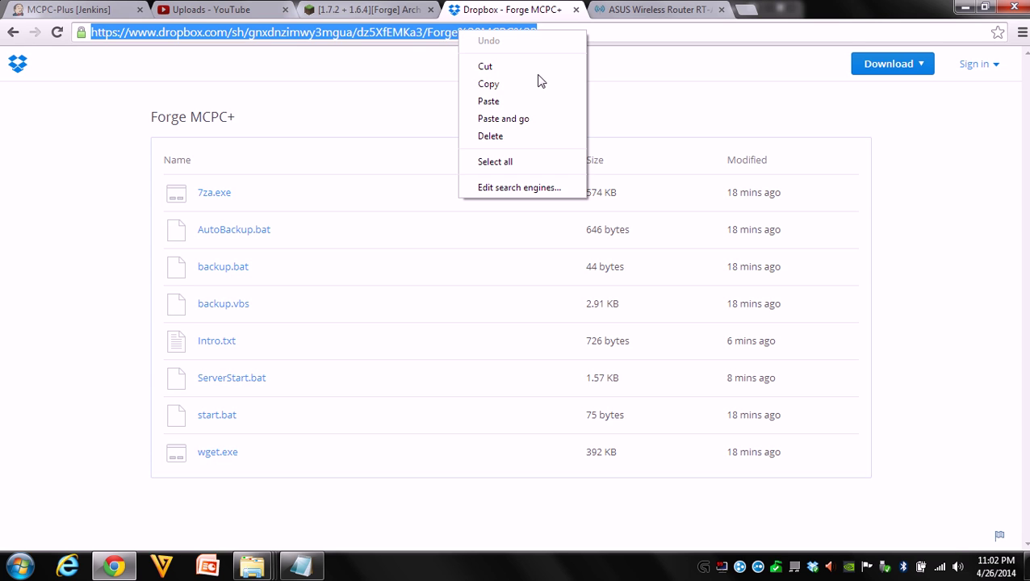
click(502, 119)
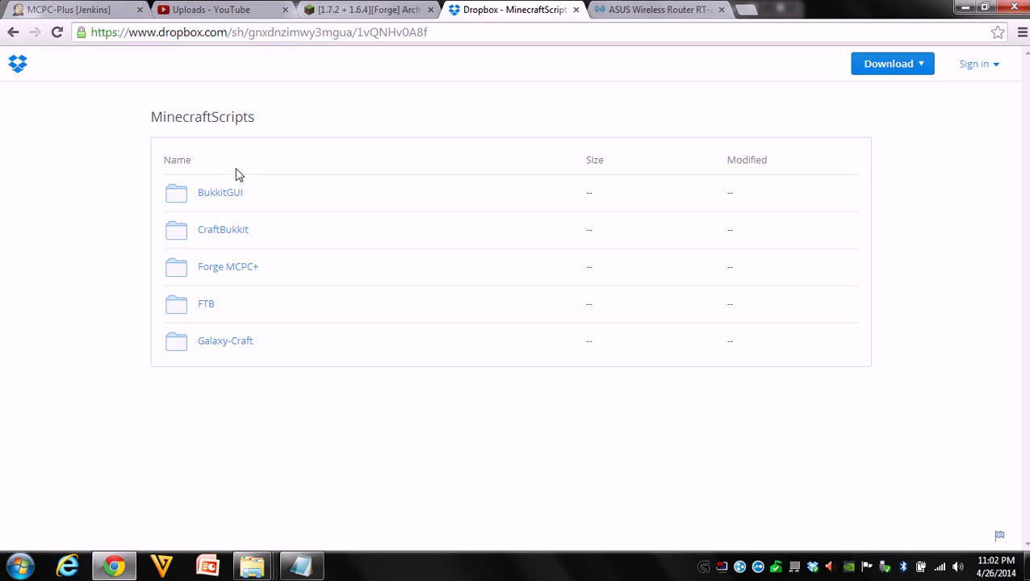
click(220, 276)
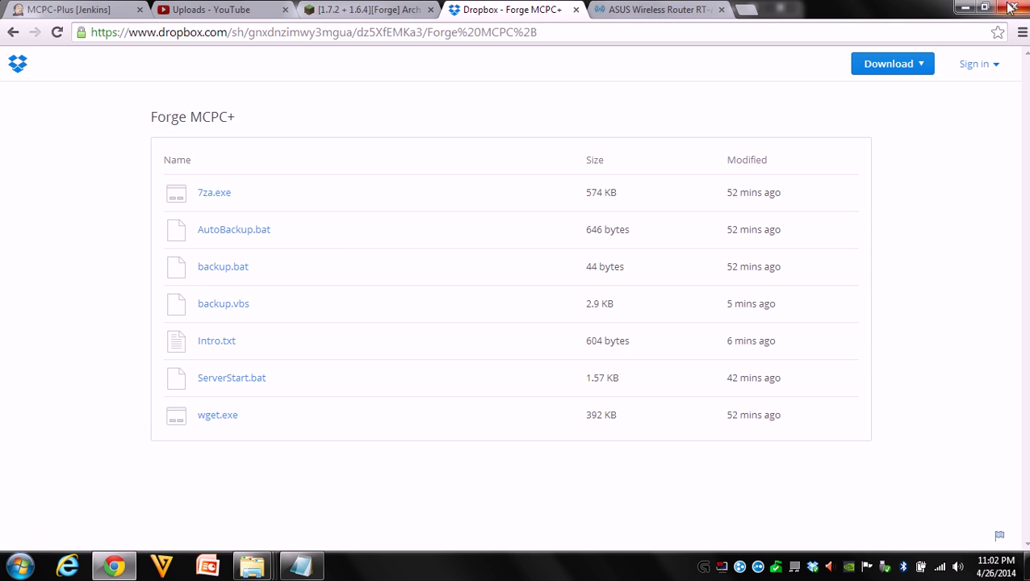
Step: Copy all seven script files from the local Forge MCPC+ folder
click(965, 8)
mouse_move(266, 566)
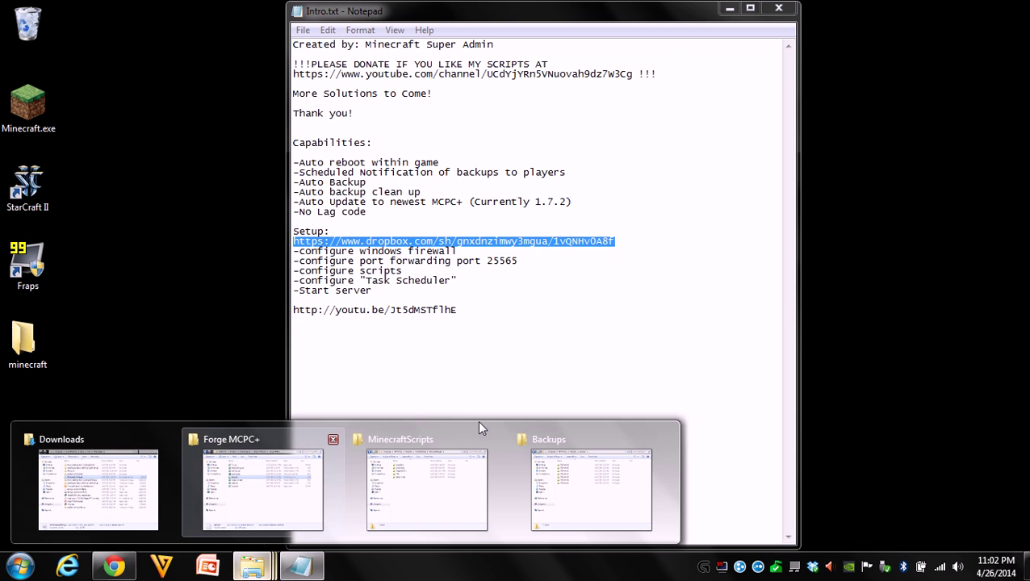
click(265, 488)
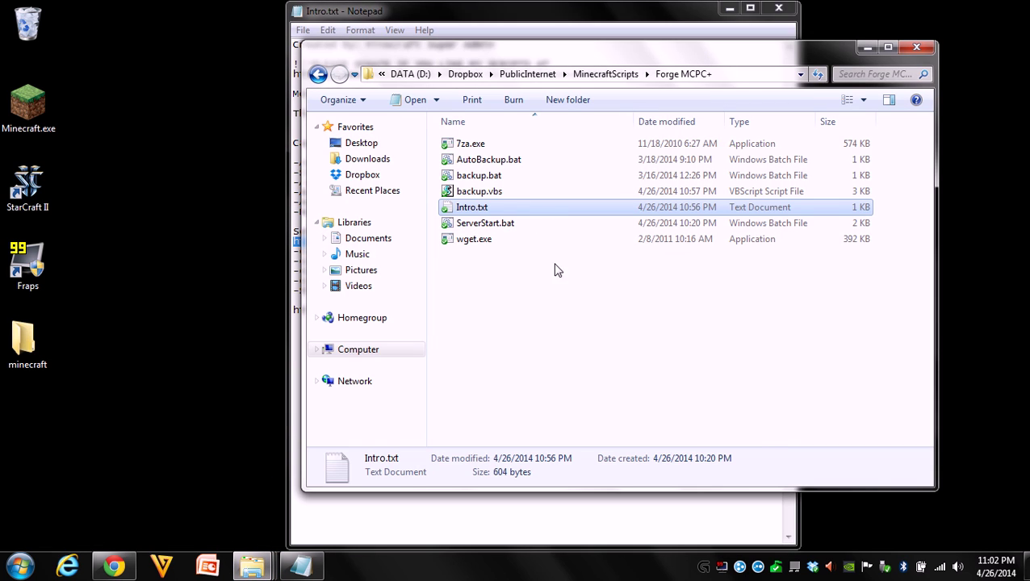
drag(539, 287, 443, 129)
right_click(499, 192)
click(545, 264)
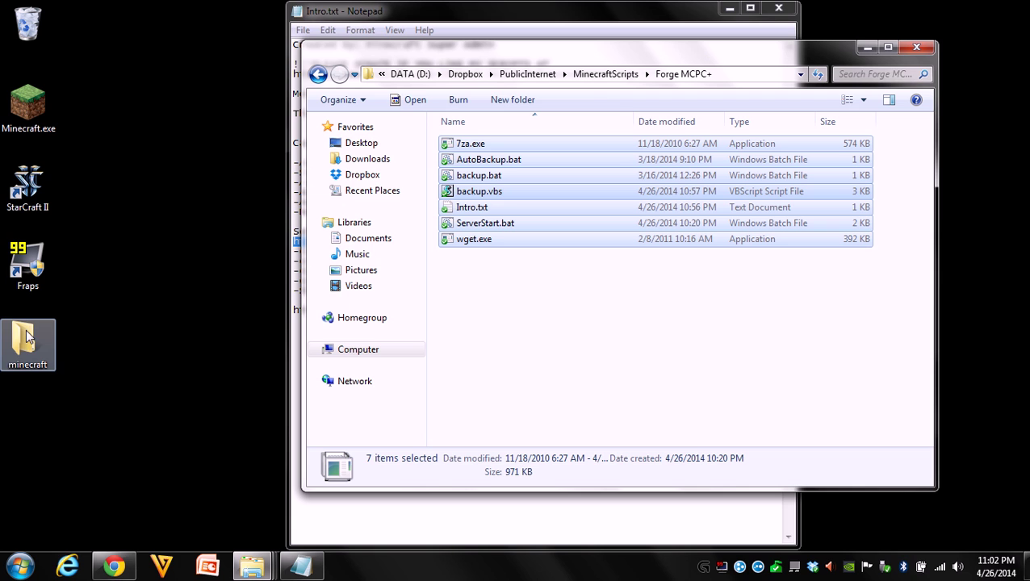
Step: Paste the seven scripts into the desktop minecraft folder and return to the Intro notes
click(26, 344)
double_click(26, 346)
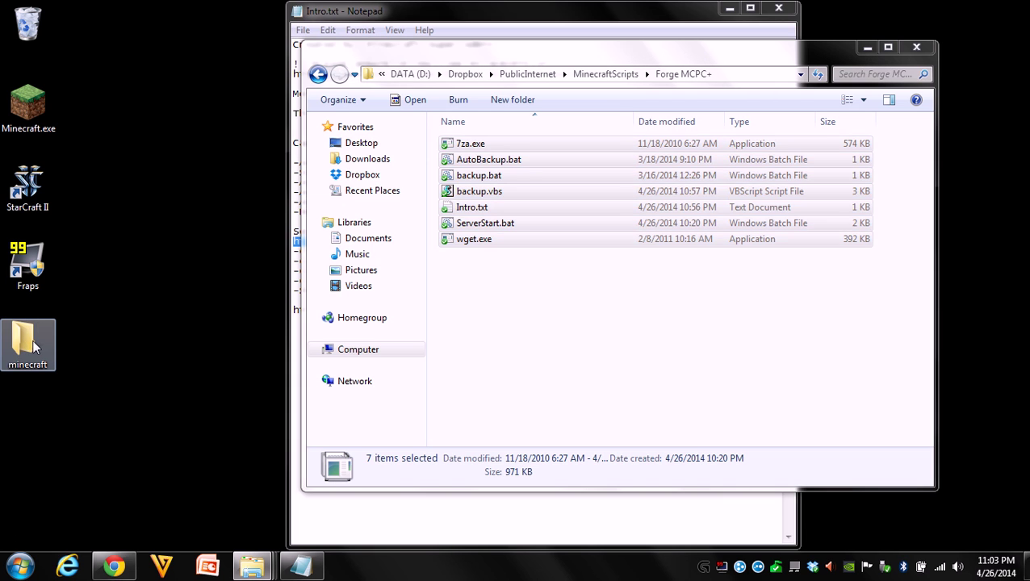
right_click(464, 273)
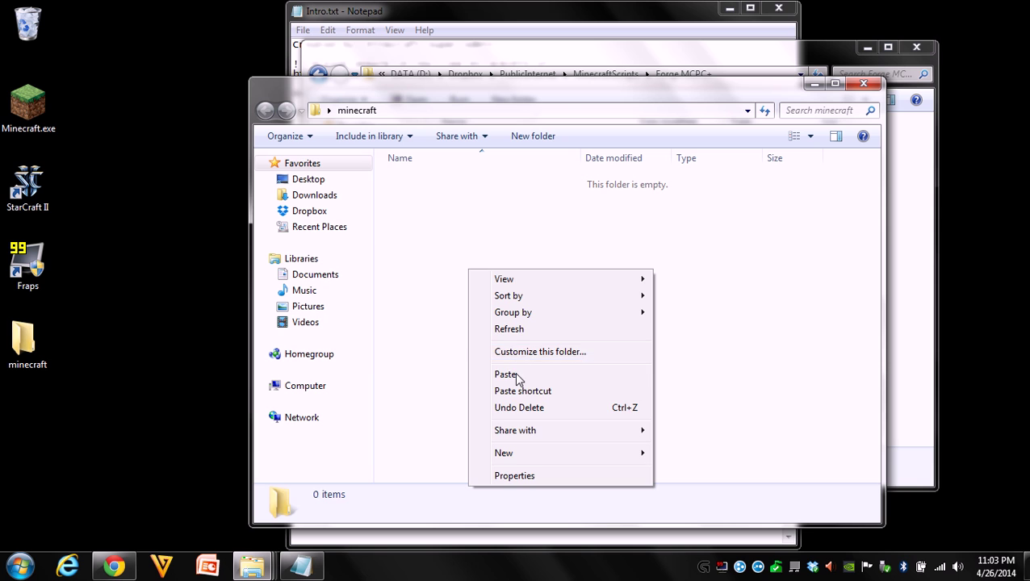
click(518, 376)
click(611, 394)
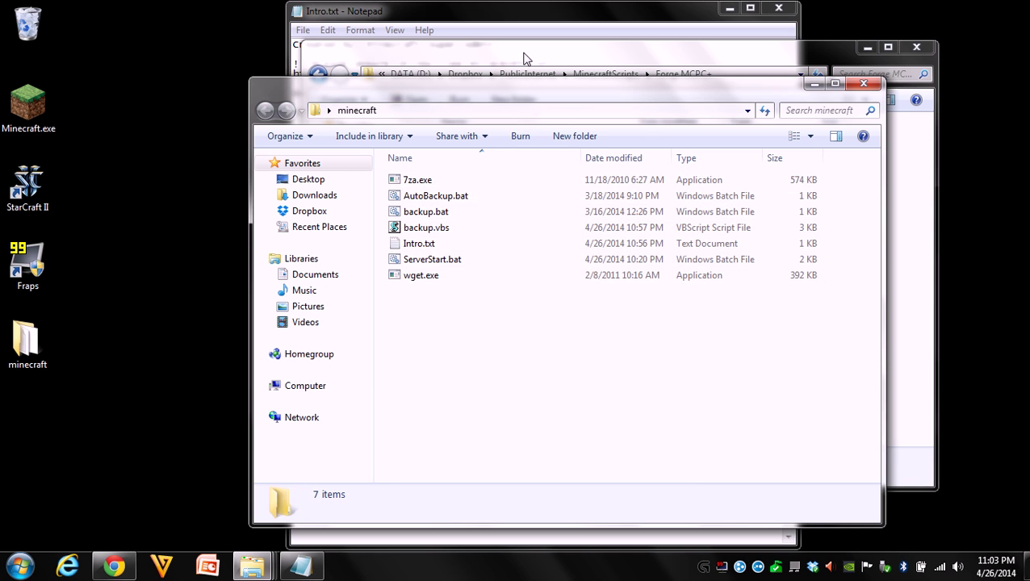
drag(498, 96, 450, 72)
click(599, 23)
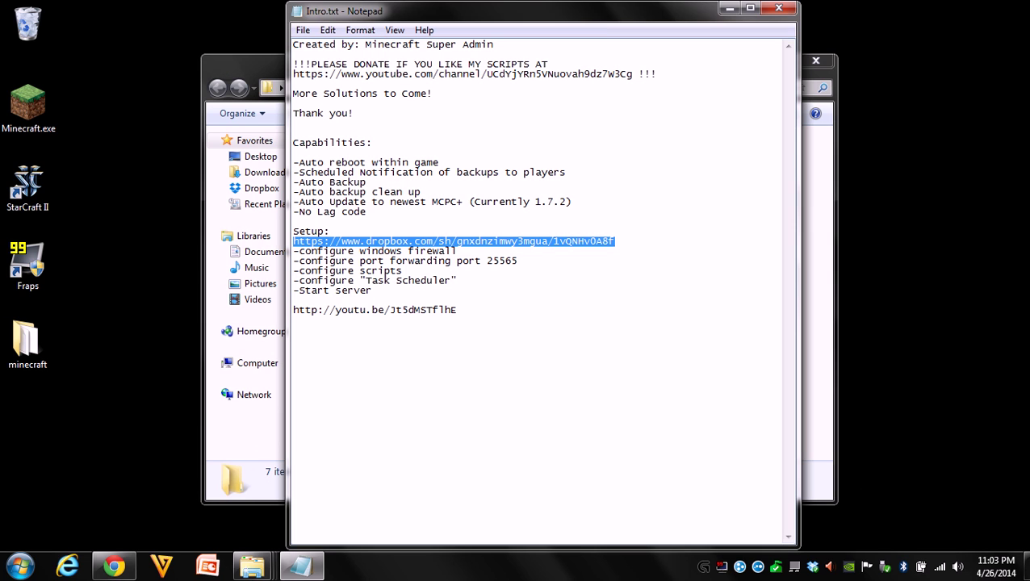
Step: Open Control Panel from Start and view it by Large icons
click(20, 565)
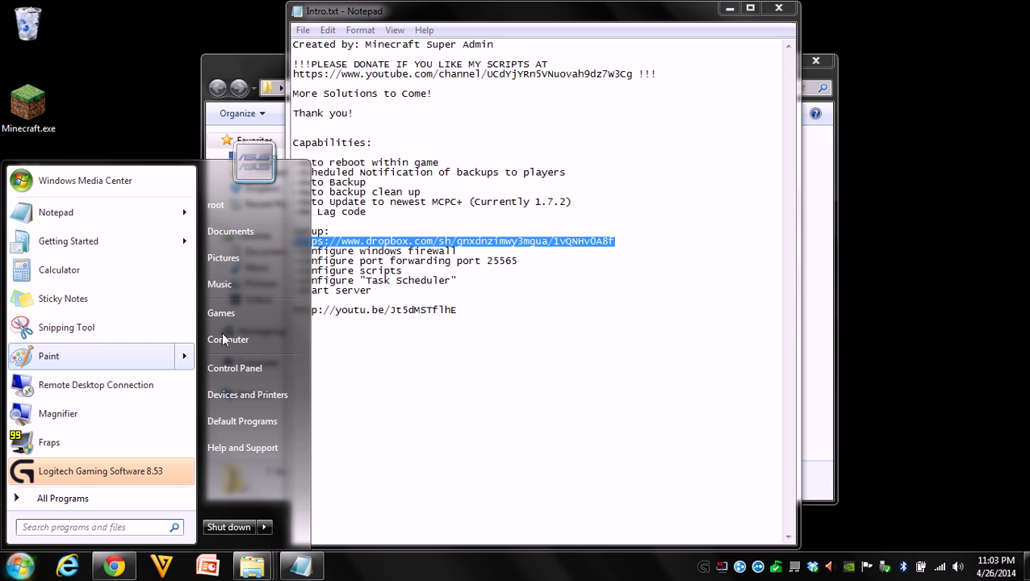
click(267, 365)
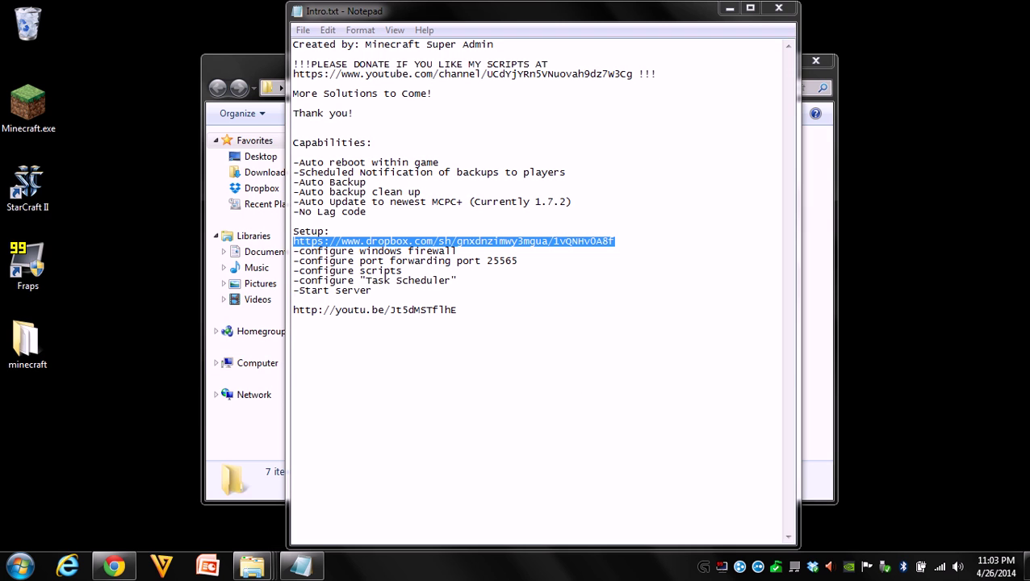
click(960, 70)
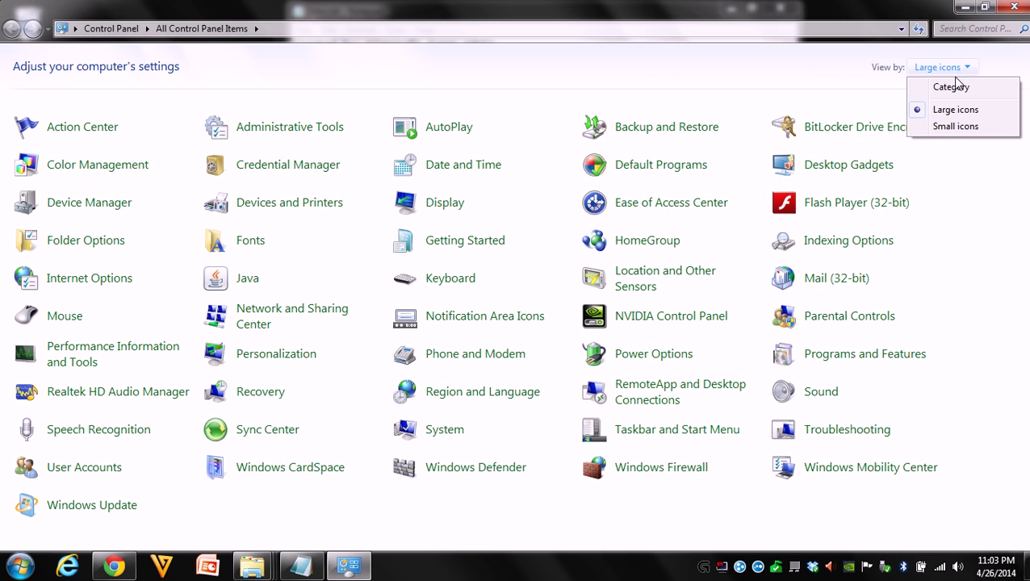
click(951, 86)
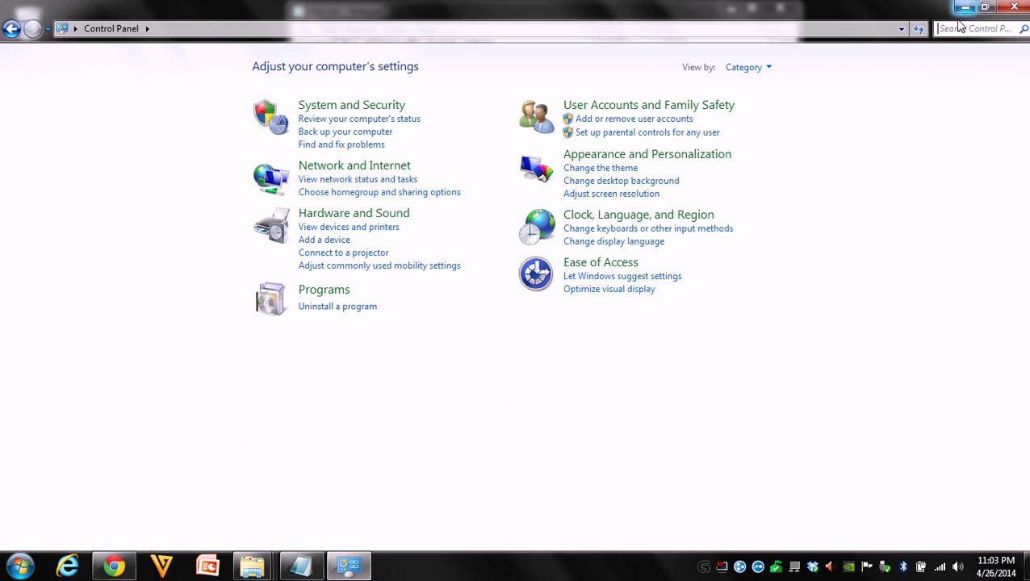
click(763, 69)
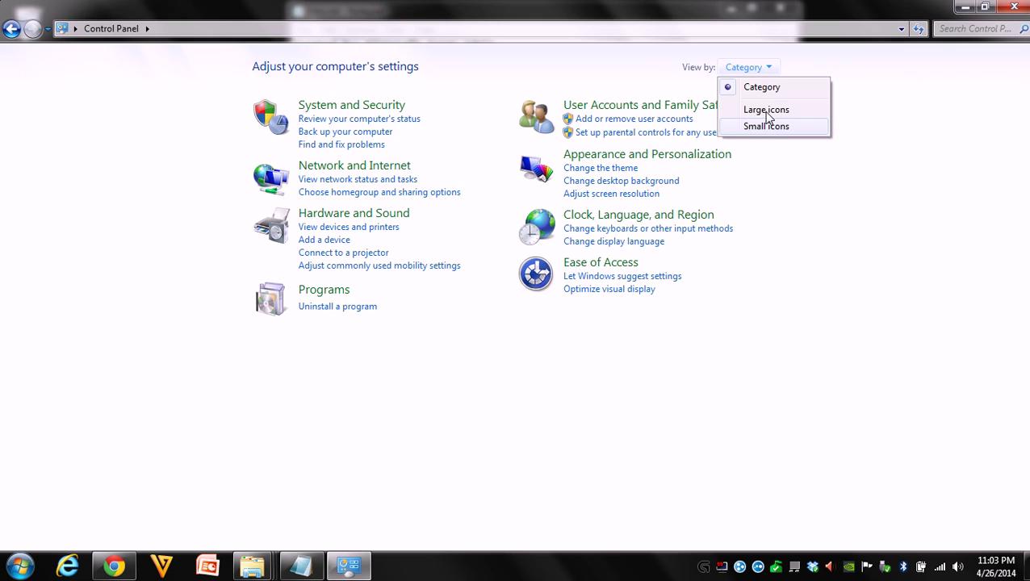
click(766, 110)
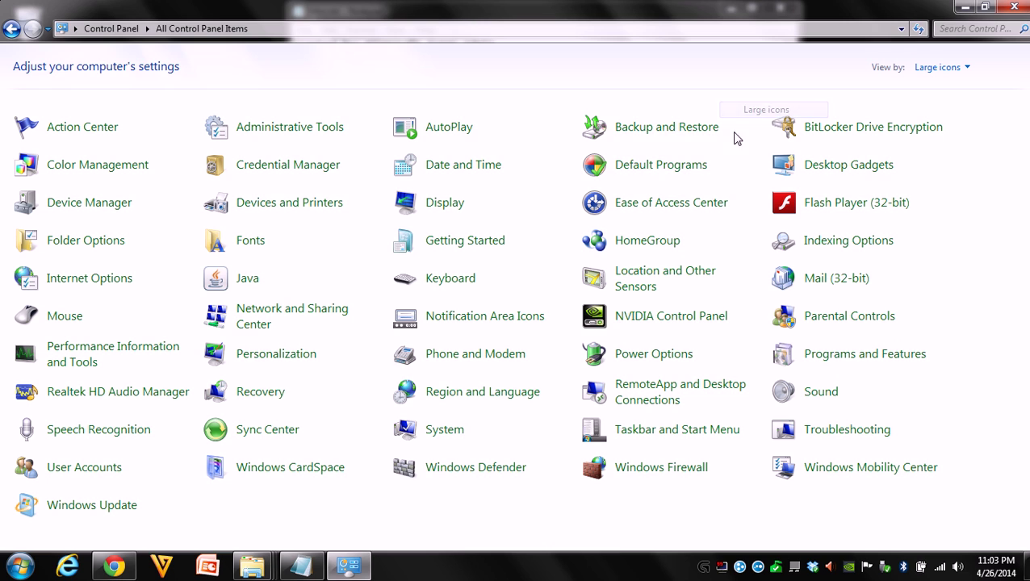
Step: Show the Inbound Rules list in Windows Firewall's advanced settings
click(675, 476)
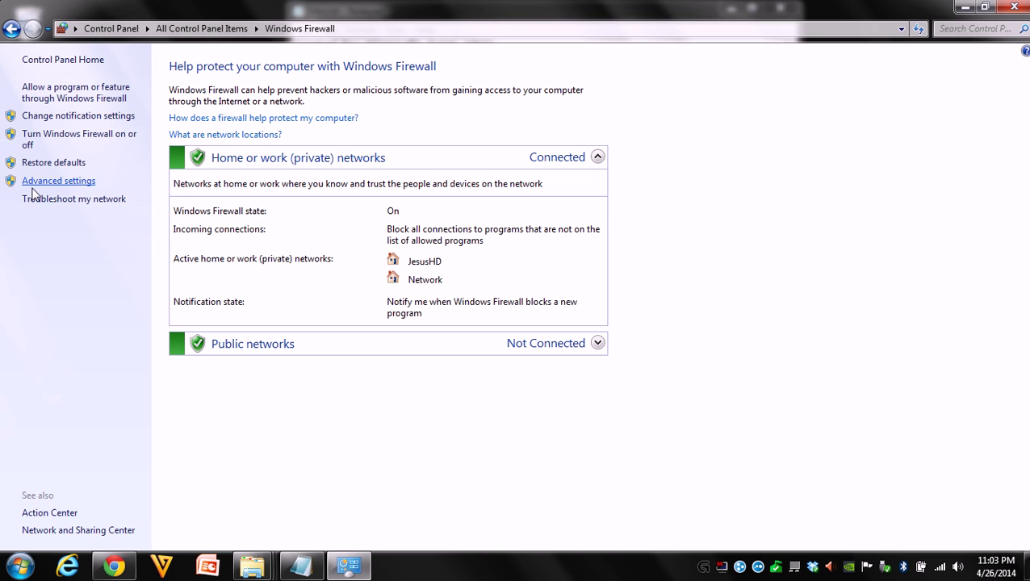
click(94, 185)
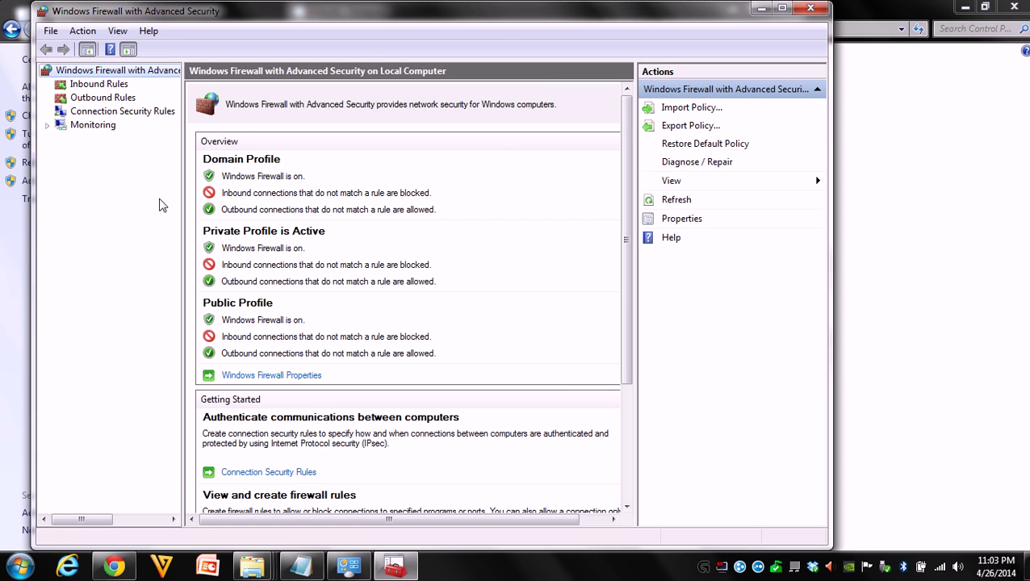
click(94, 85)
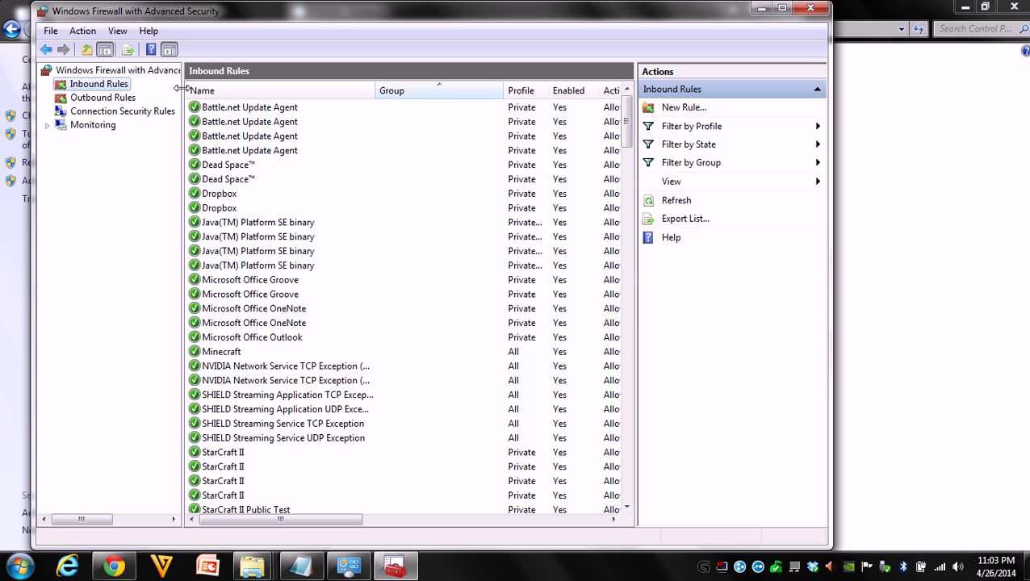
Step: Delete the existing Minecraft inbound rule and confirm with Yes
click(321, 307)
click(224, 353)
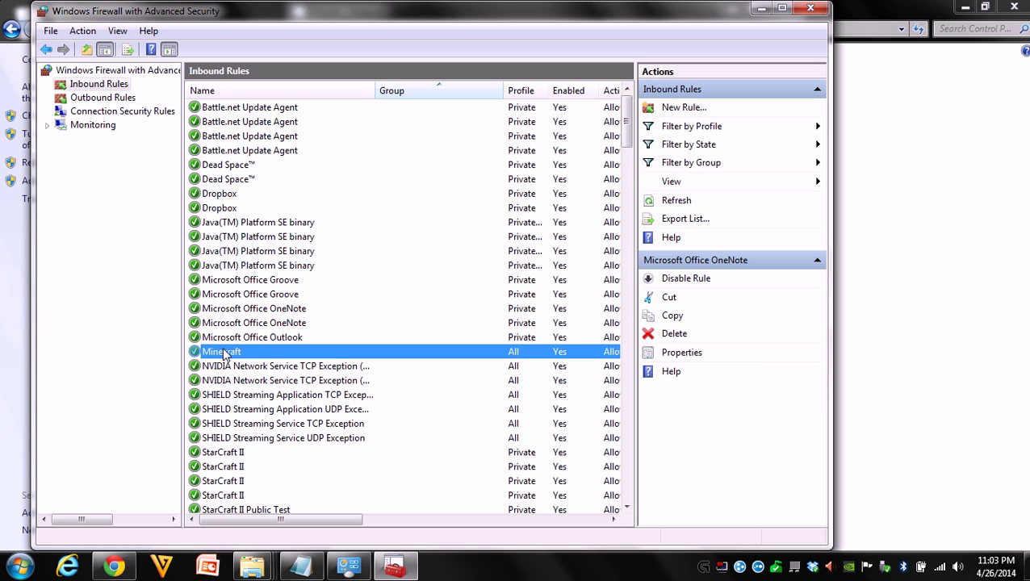
right_click(225, 353)
click(269, 413)
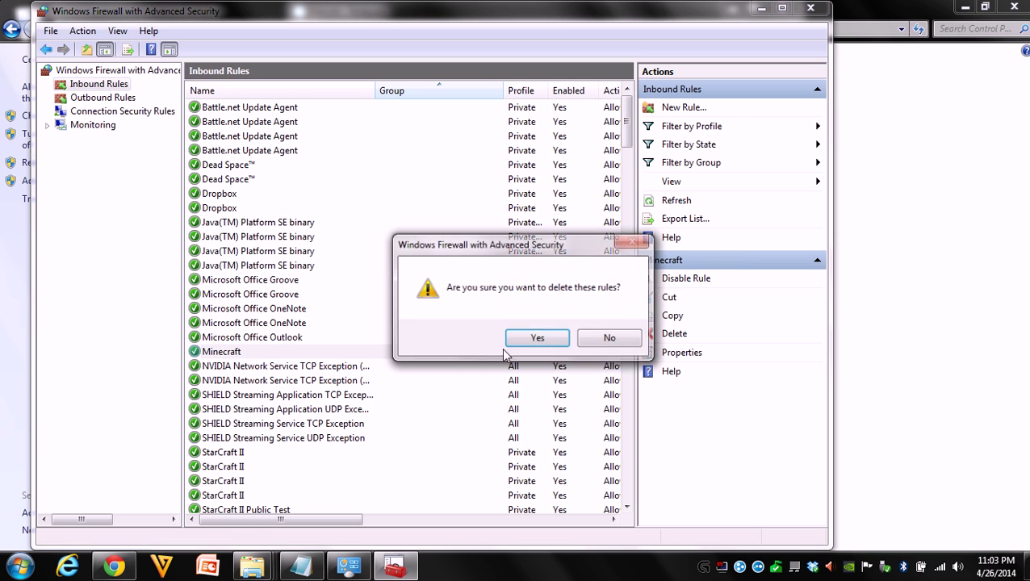
click(529, 339)
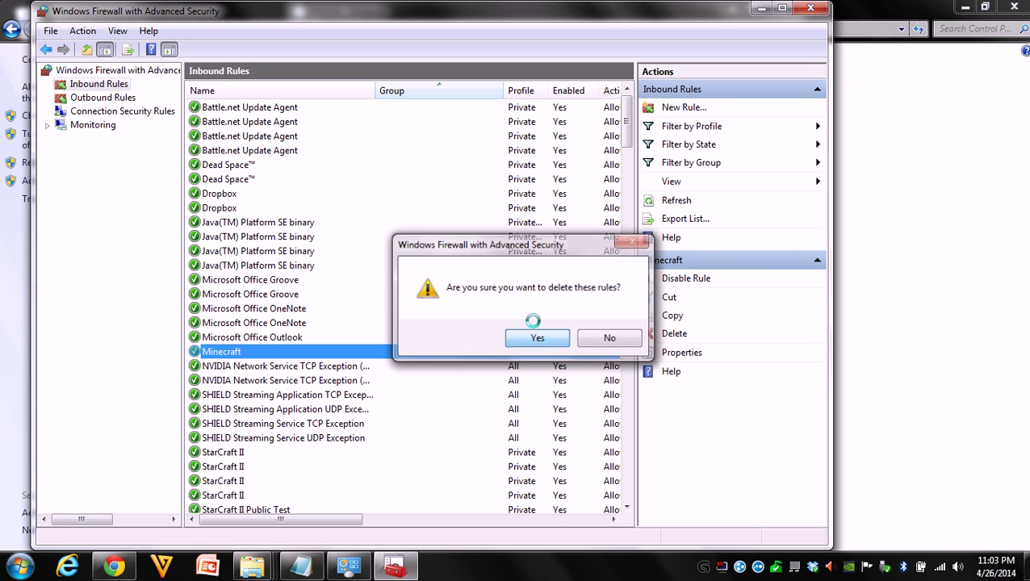
Step: Create a Port inbound rule named 'Minecraft' allowing TCP 25565 on all profiles
click(684, 110)
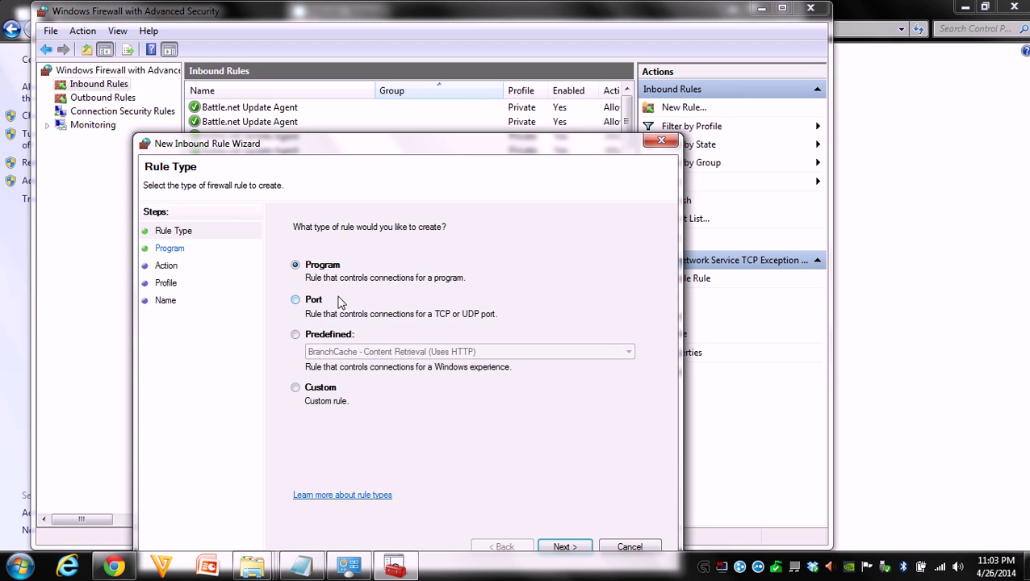
click(323, 300)
click(563, 547)
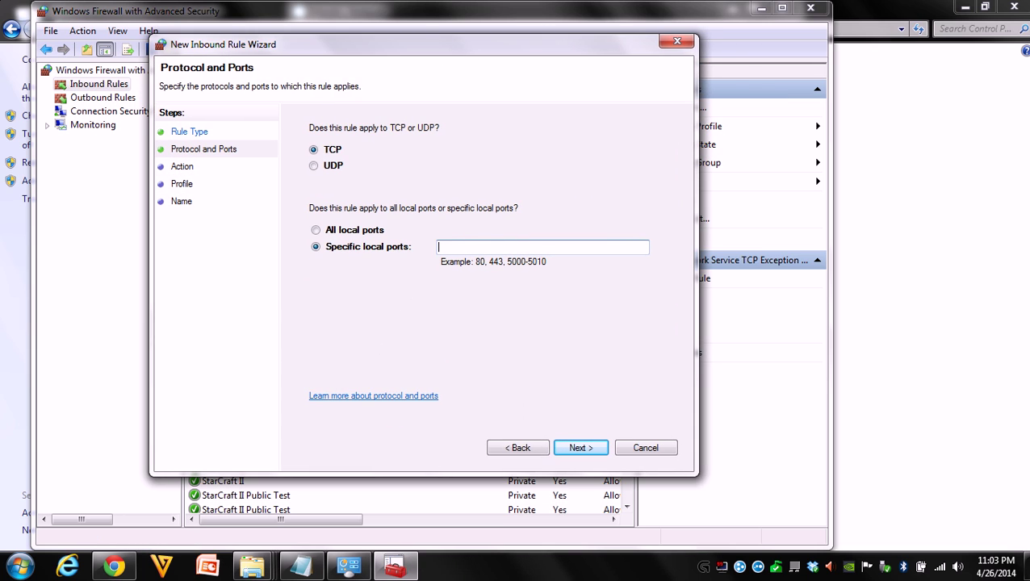
click(483, 247)
text(25565)
click(584, 449)
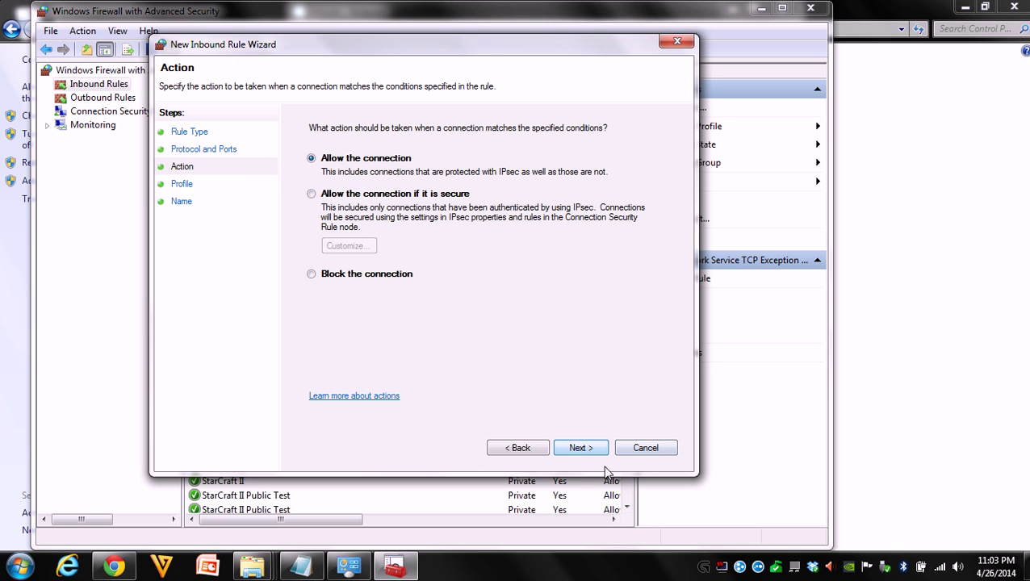
click(578, 451)
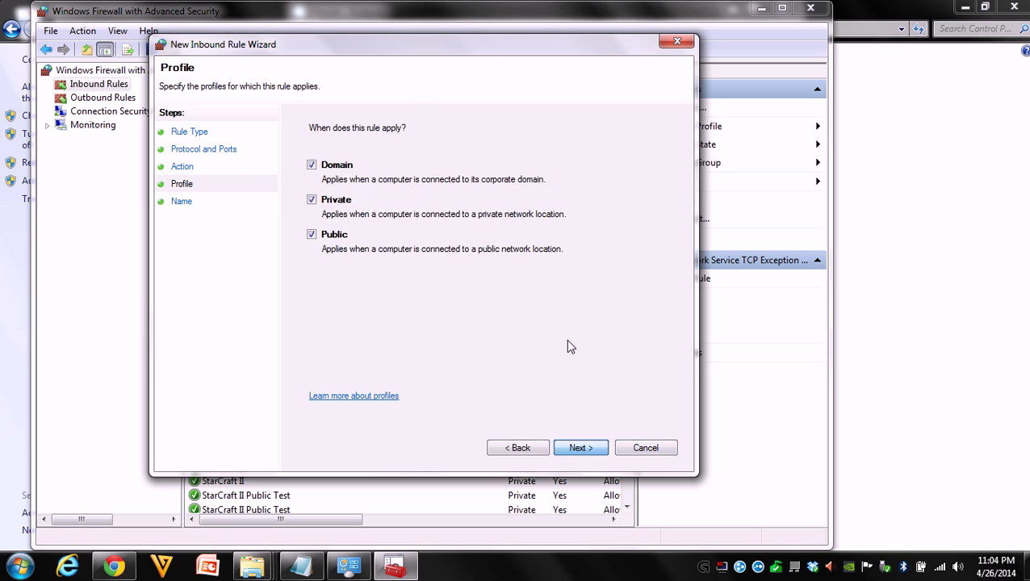
click(582, 449)
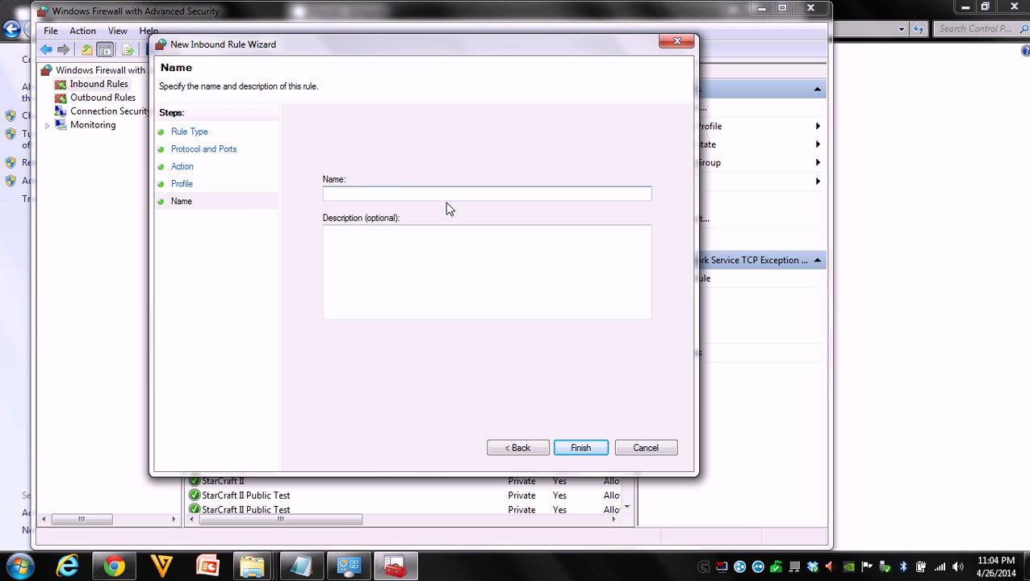
text(Minecraft)
key(Return)
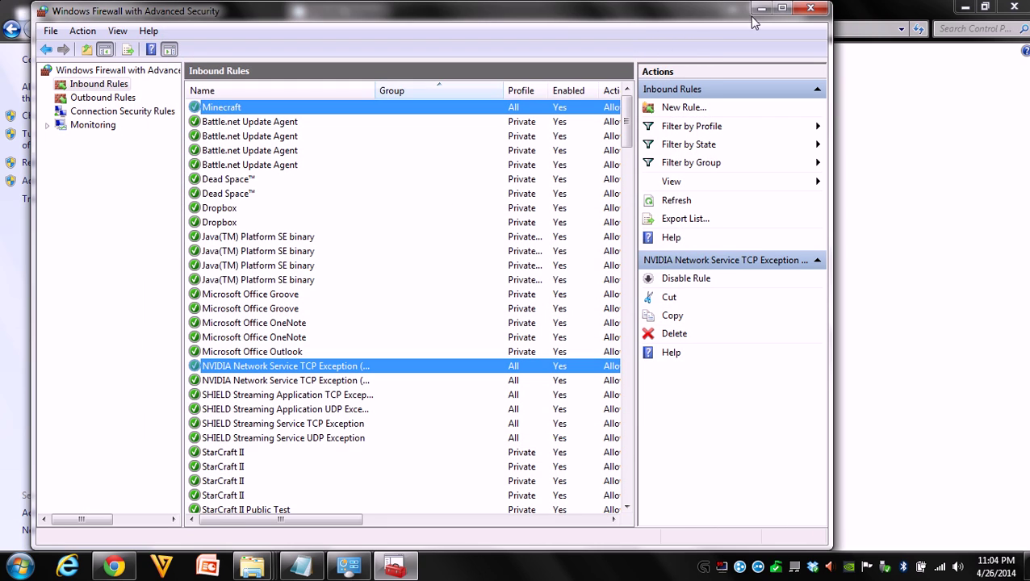
Step: Close the firewall windows and highlight the notes line about forwarding port 25565
click(810, 8)
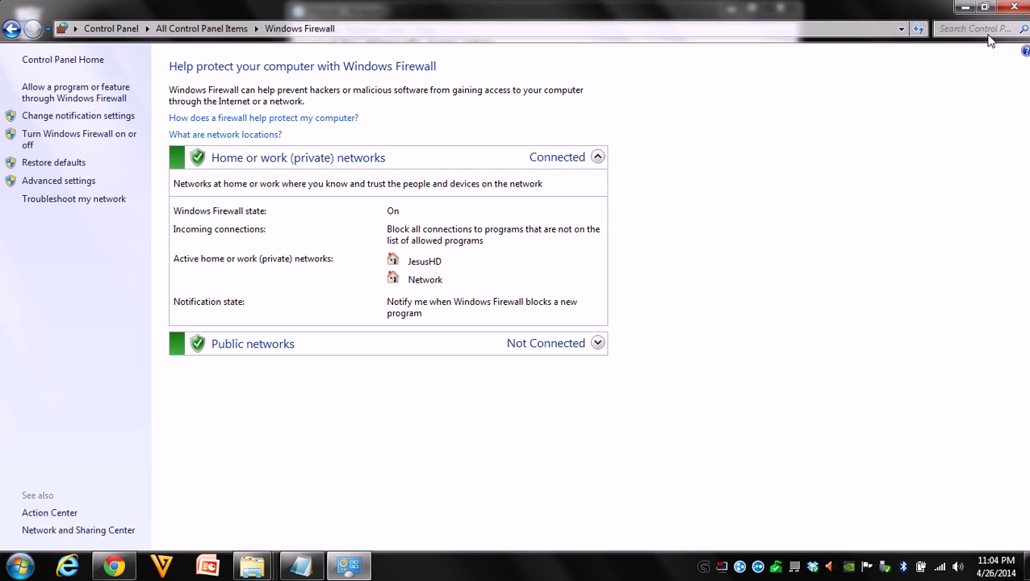
click(1006, 10)
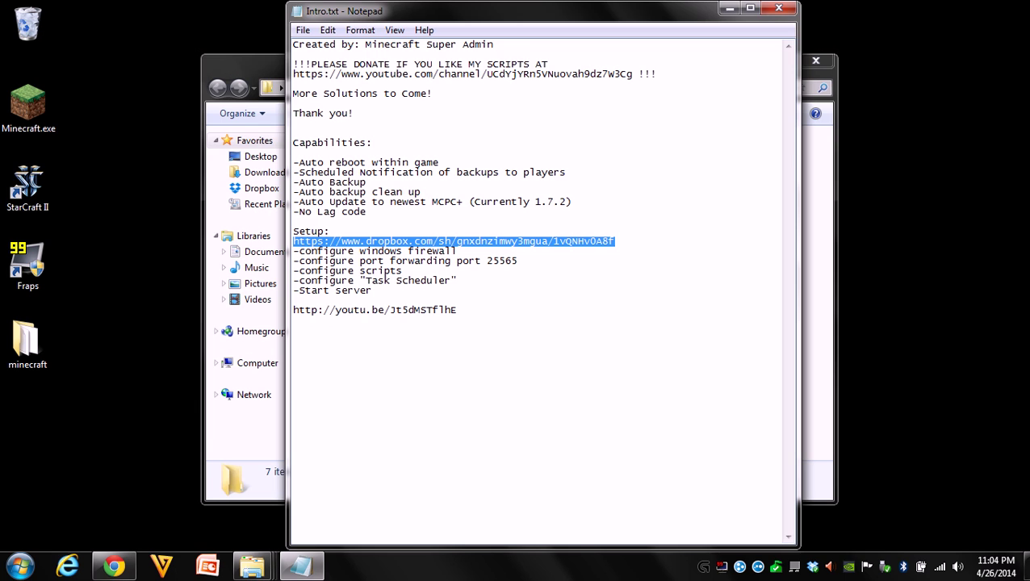
drag(614, 21, 678, 22)
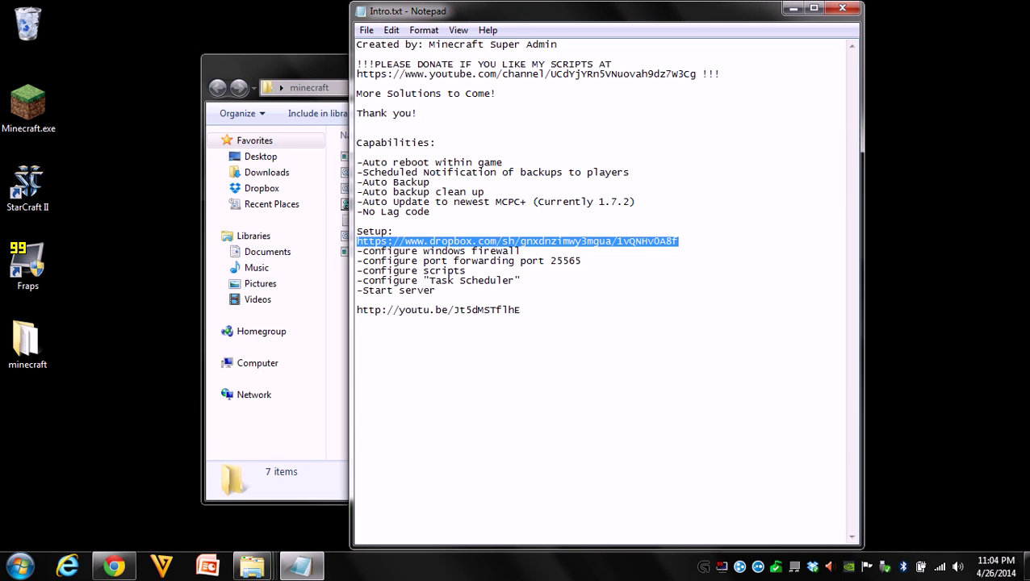
click(454, 251)
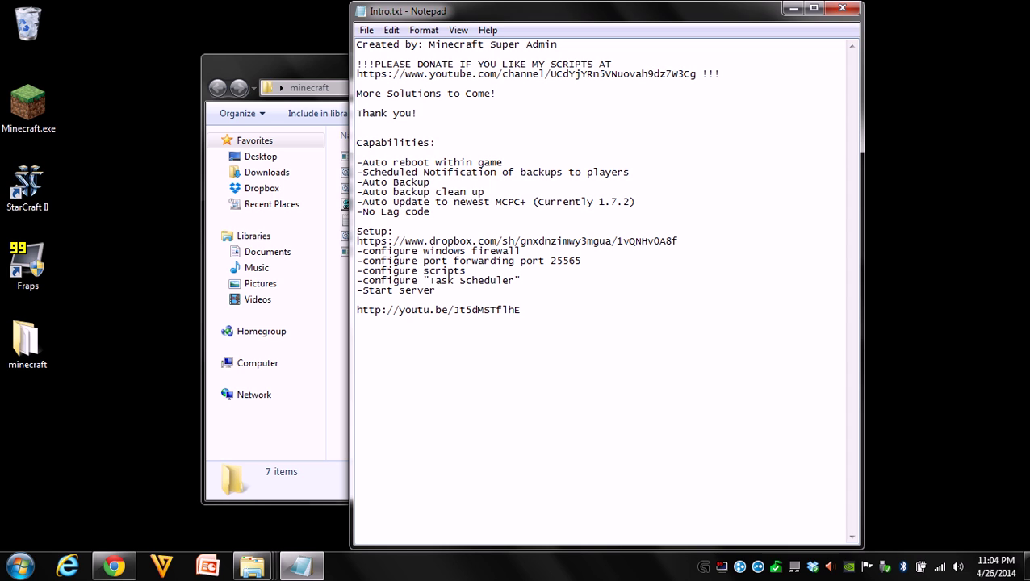
drag(582, 261, 357, 260)
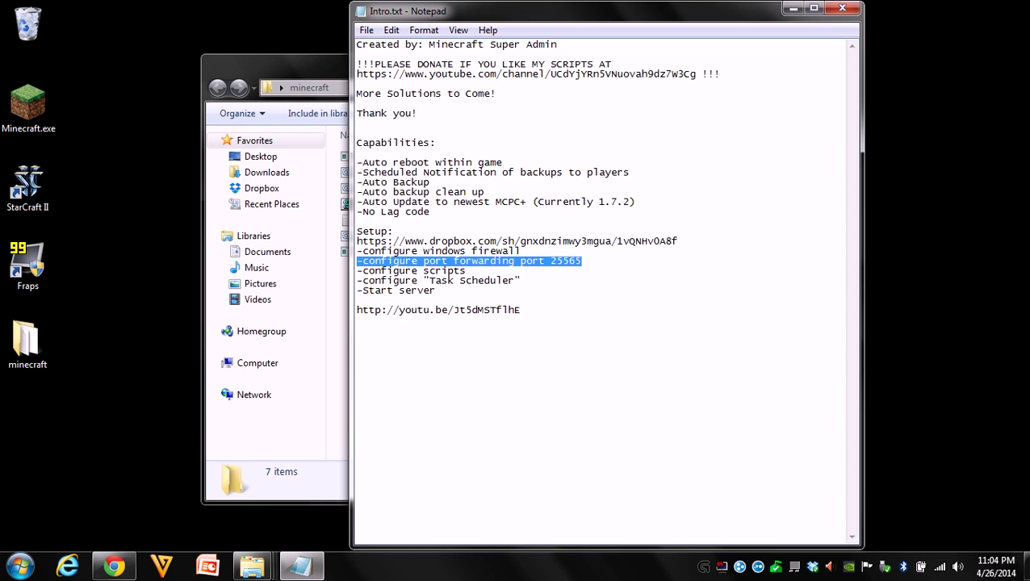
Step: Switch to the RT-AC68U router page and open WAN Virtual Server / Port Forwarding
click(114, 567)
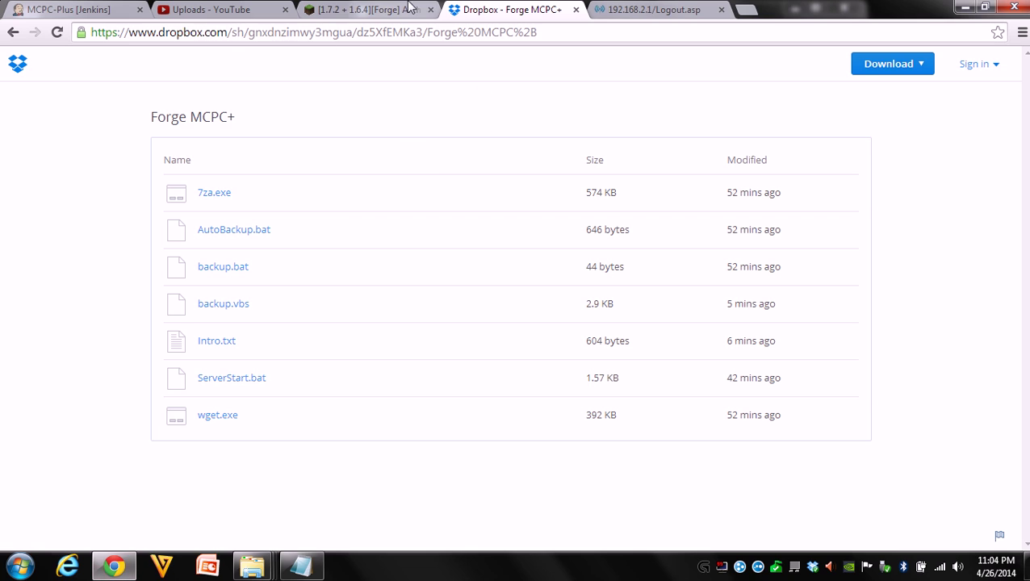
click(631, 15)
scroll(483, 343, up, 1)
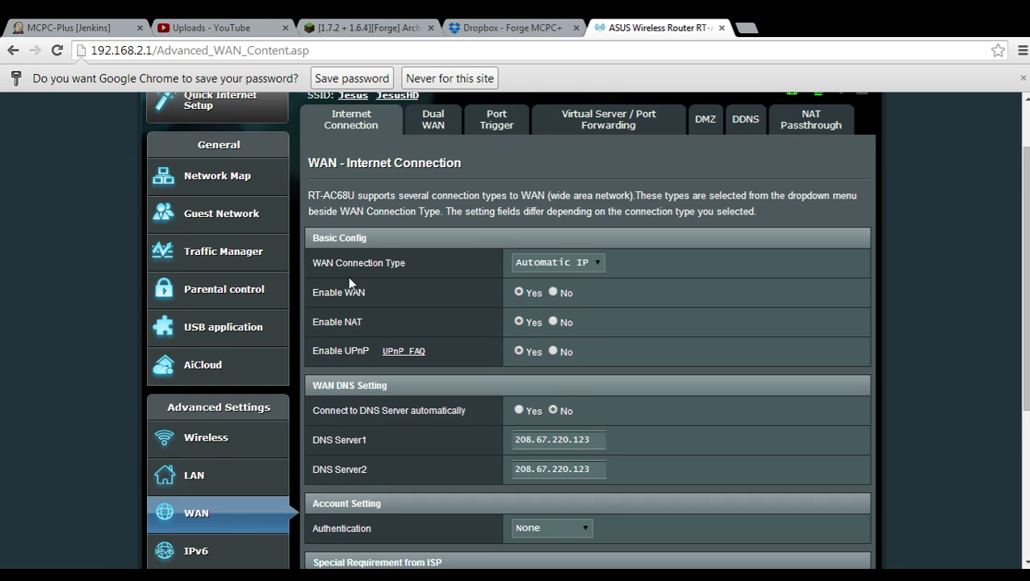
scroll(349, 282, up, 1)
scroll(407, 240, down, 2)
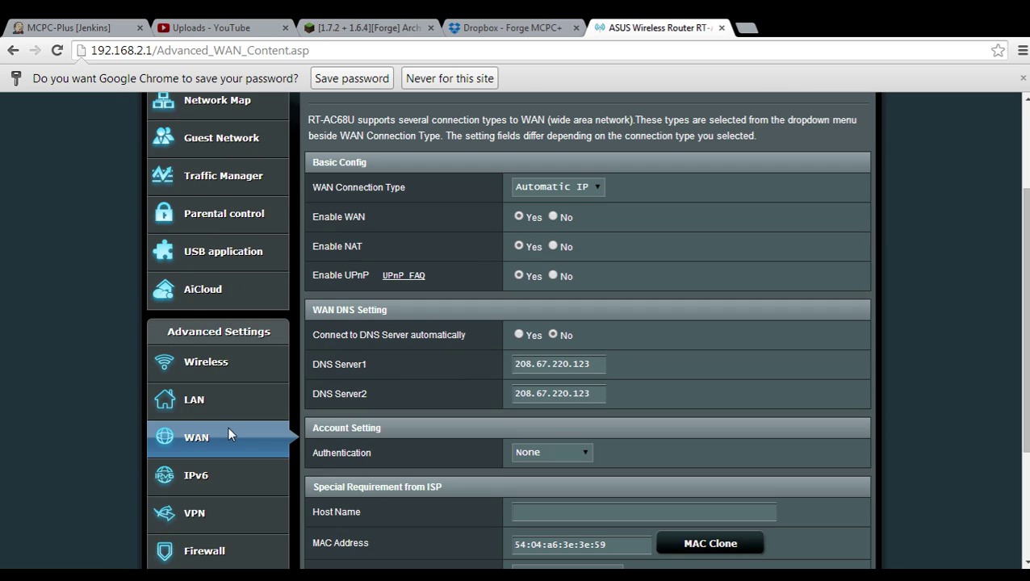
scroll(228, 434, up, 2)
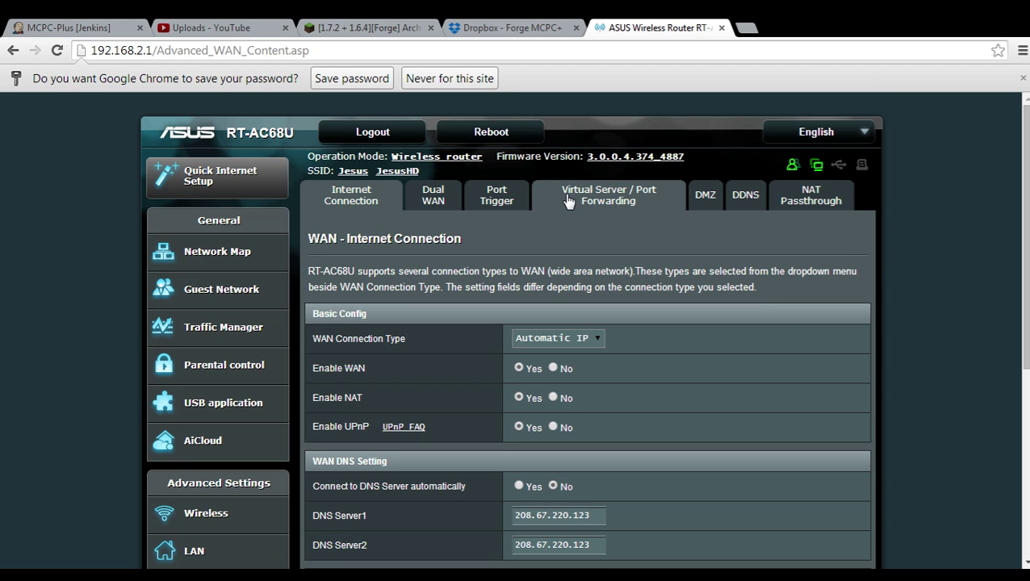
click(630, 199)
scroll(640, 255, down, 4)
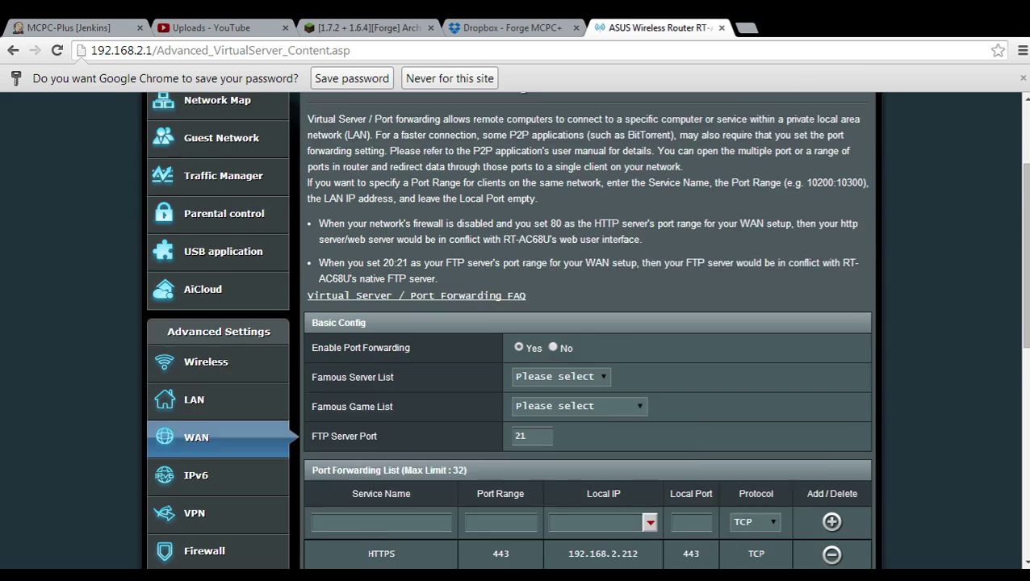
scroll(652, 305, down, 4)
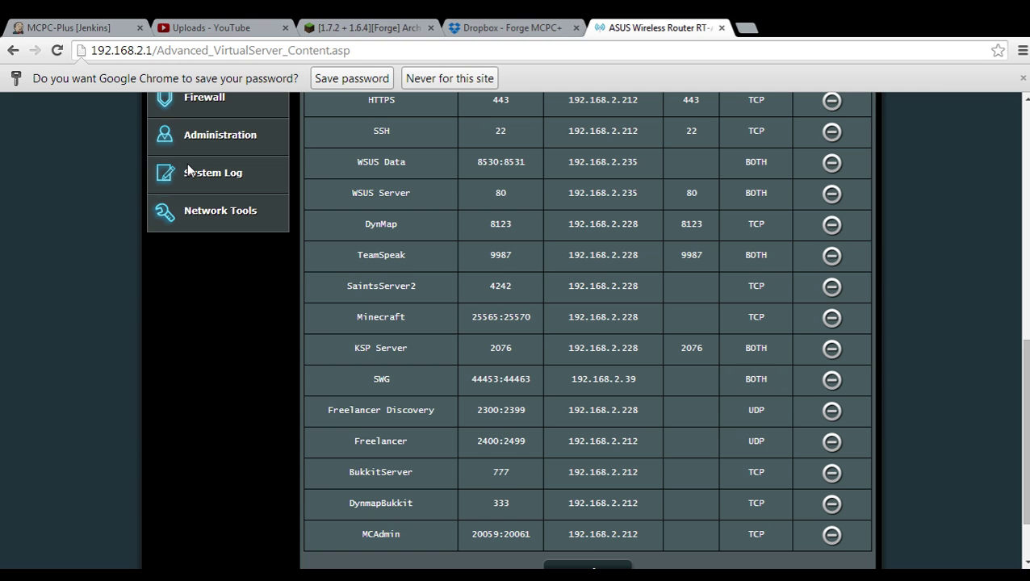
scroll(467, 379, up, 8)
scroll(549, 360, down, 3)
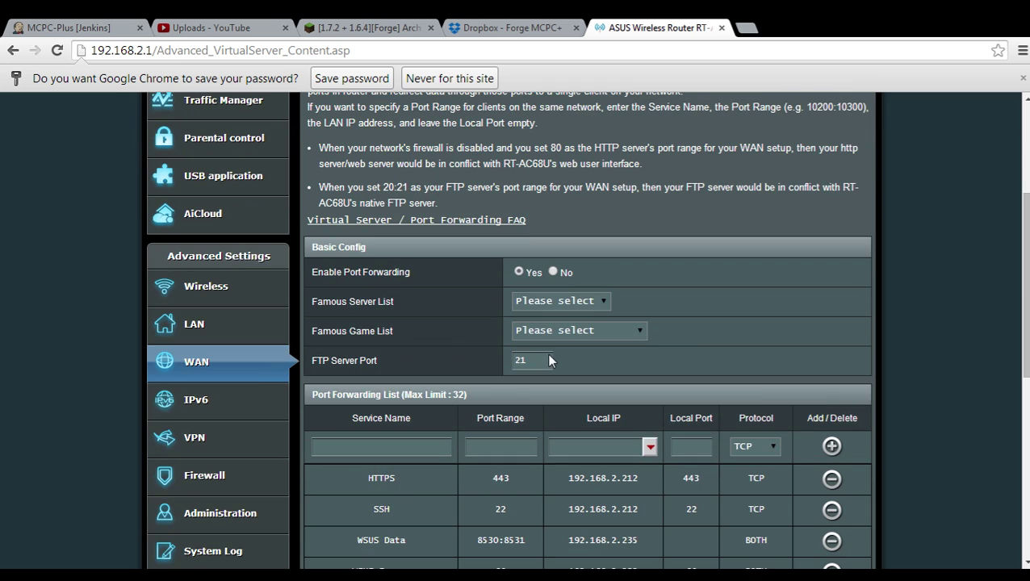
Step: Check the Minecraft rule's port range 25565:25570 and Local IP 192.168.2.228
click(550, 447)
scroll(598, 460, down, 4)
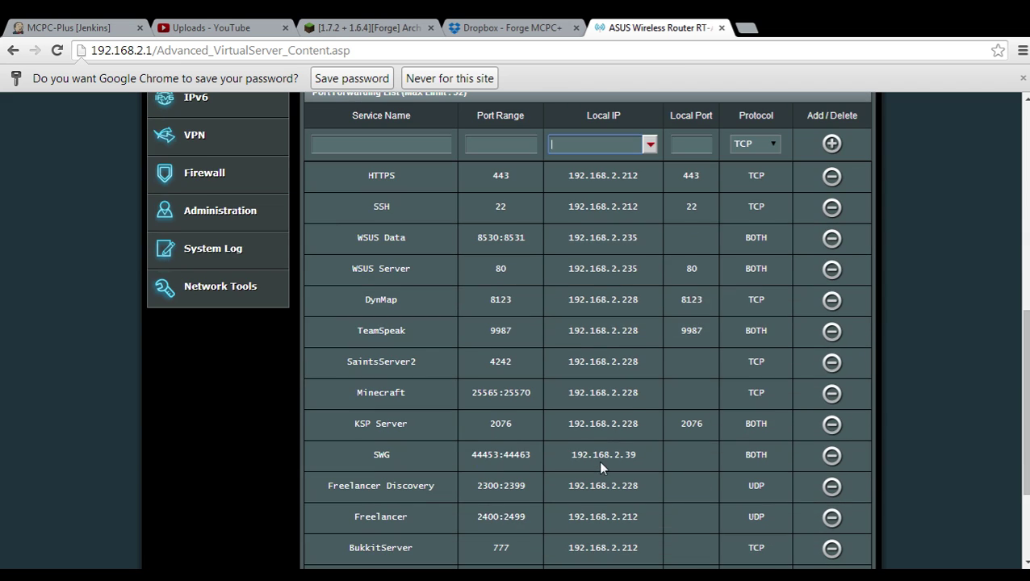
scroll(630, 403, up, 2)
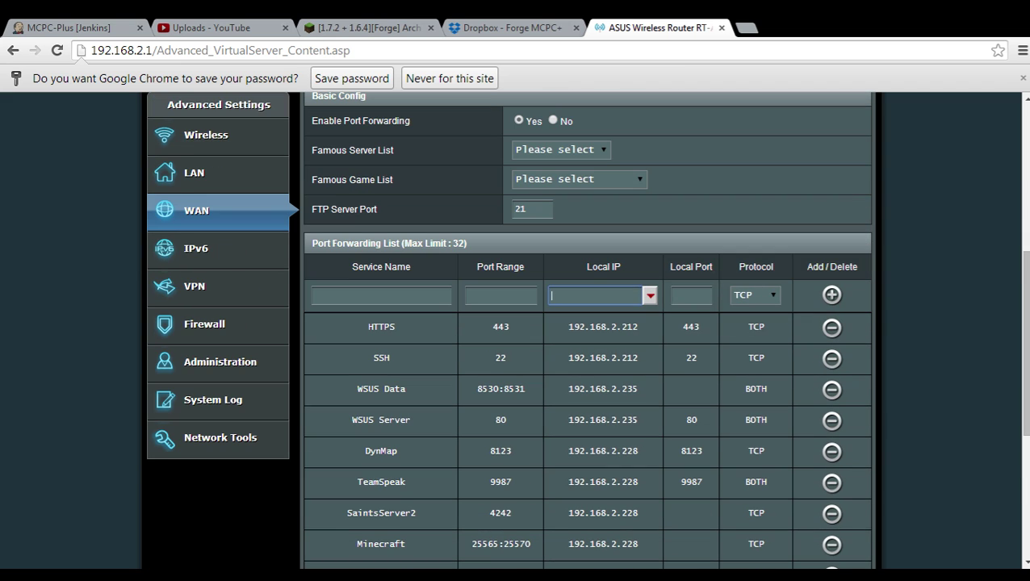
scroll(517, 315, down, 3)
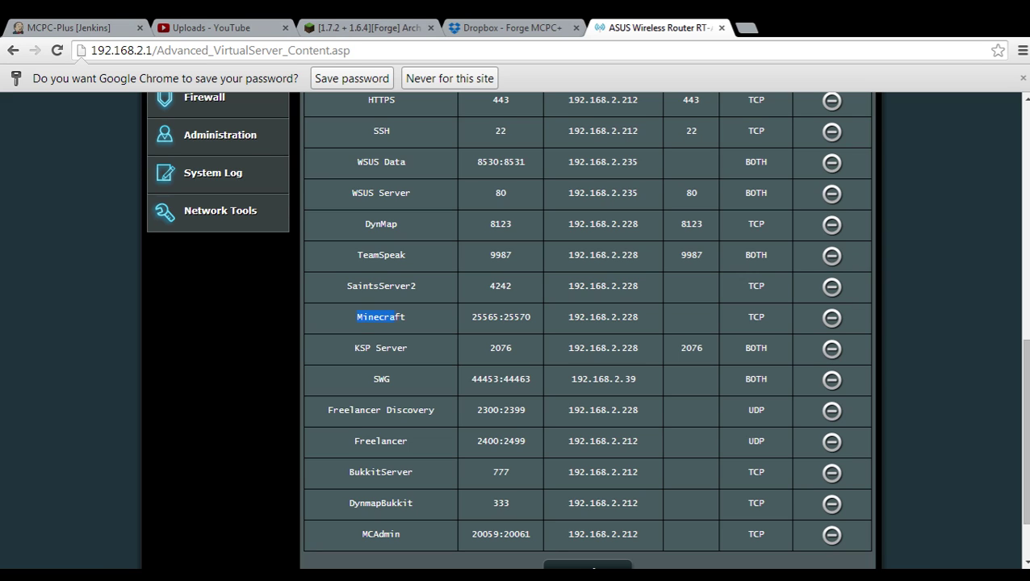
drag(472, 317, 532, 317)
drag(568, 317, 658, 327)
click(658, 327)
scroll(630, 391, up, 5)
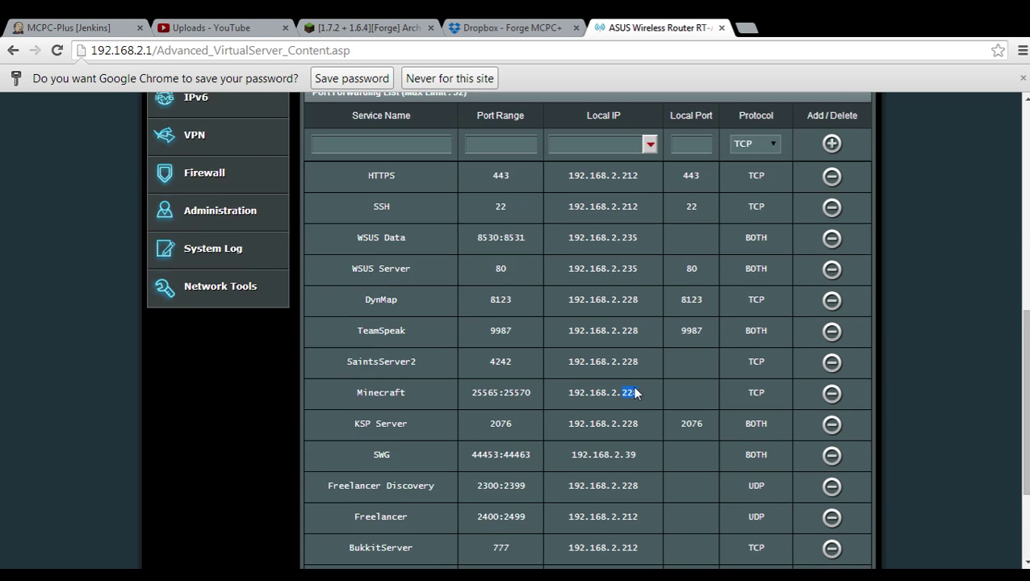
scroll(643, 506, down, 3)
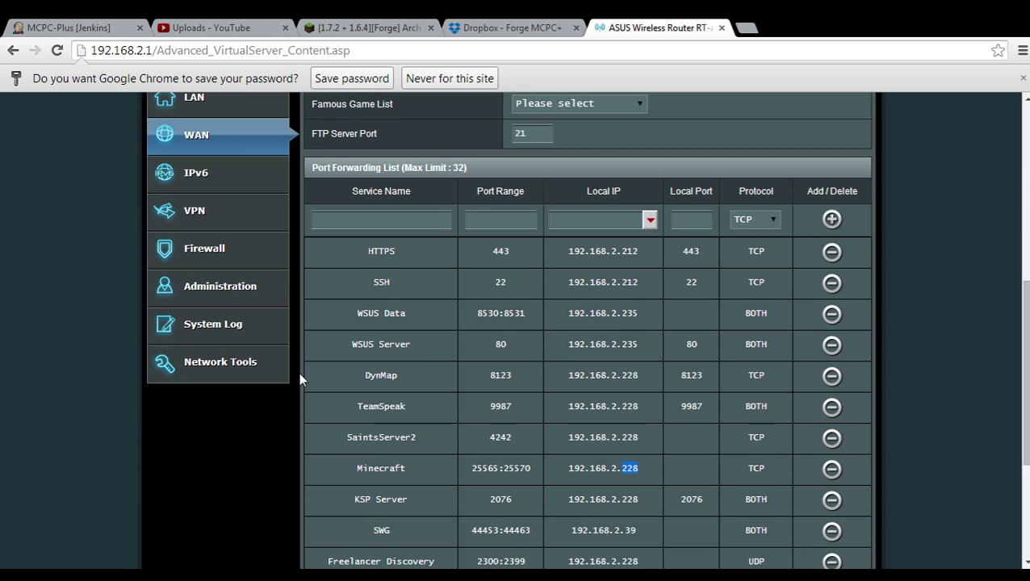
scroll(561, 386, up, 6)
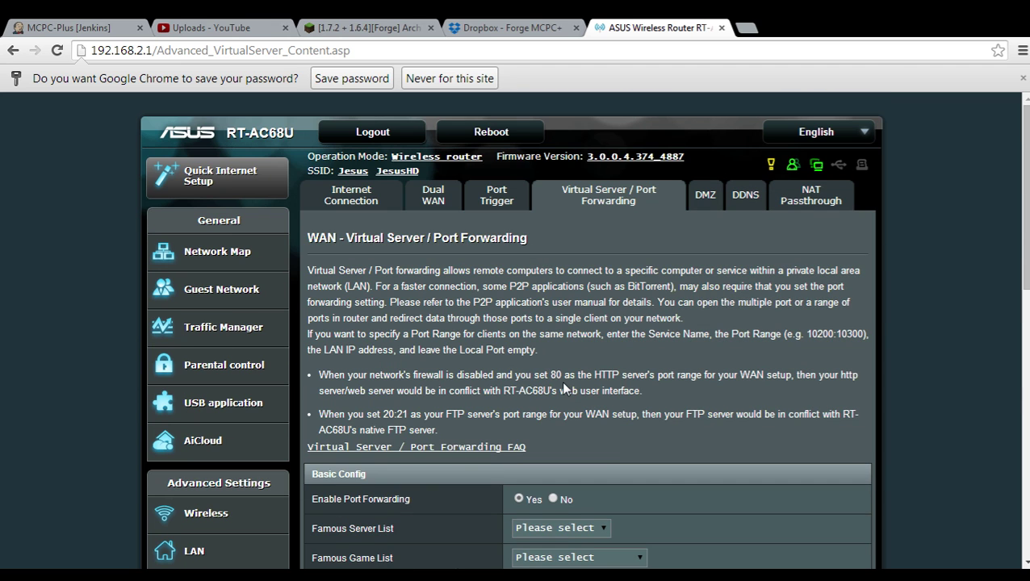
scroll(563, 388, down, 1)
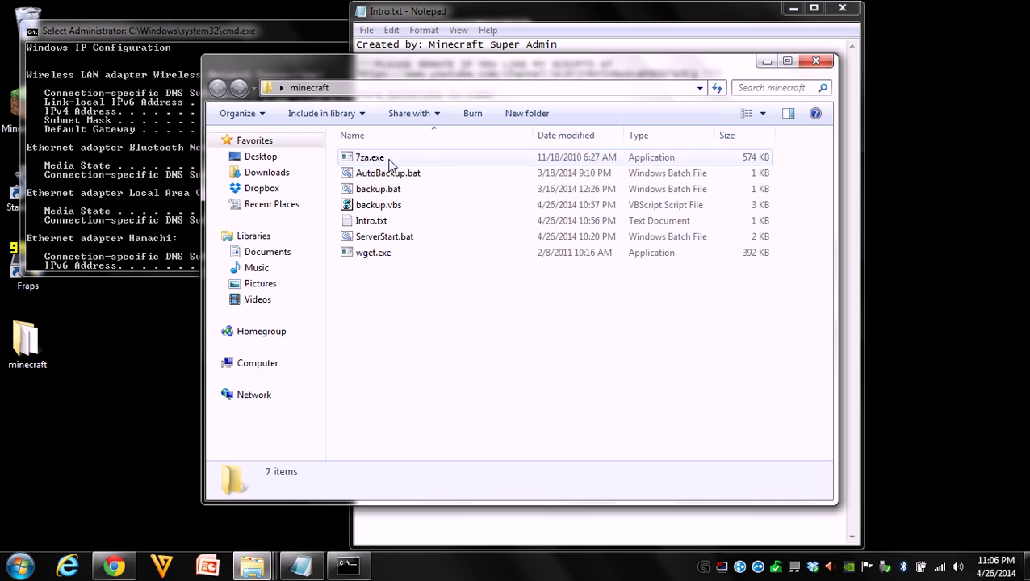
Step: Edit AutoBackup.bat in Notepad and set SourceFolder to %CD%
right_click(406, 178)
click(451, 201)
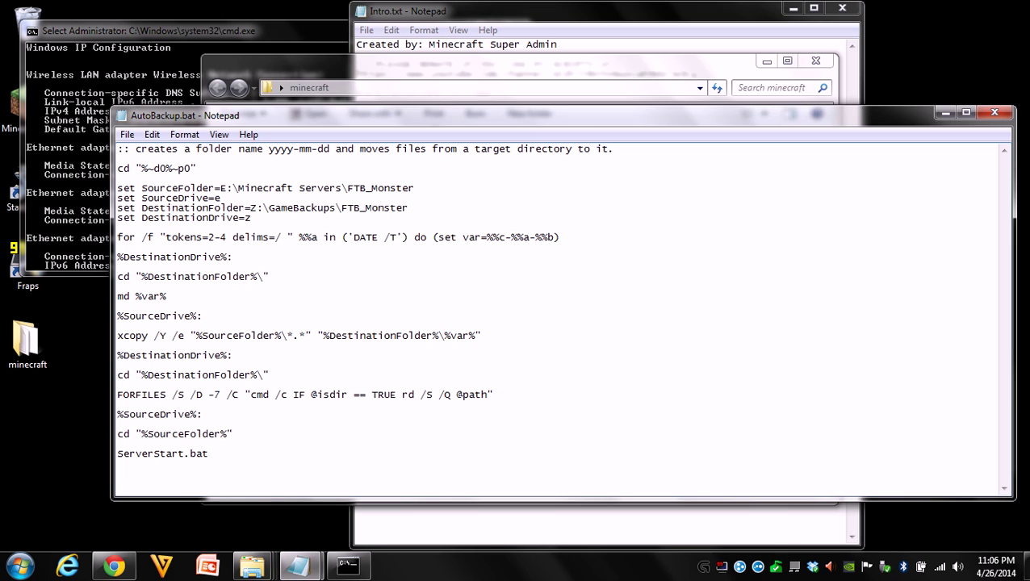
mouse_move(220, 188)
mouse_down()
mouse_move(257, 188)
mouse_move(222, 198)
mouse_up()
click(219, 188)
drag(117, 189, 234, 188)
click(235, 188)
drag(117, 188, 252, 218)
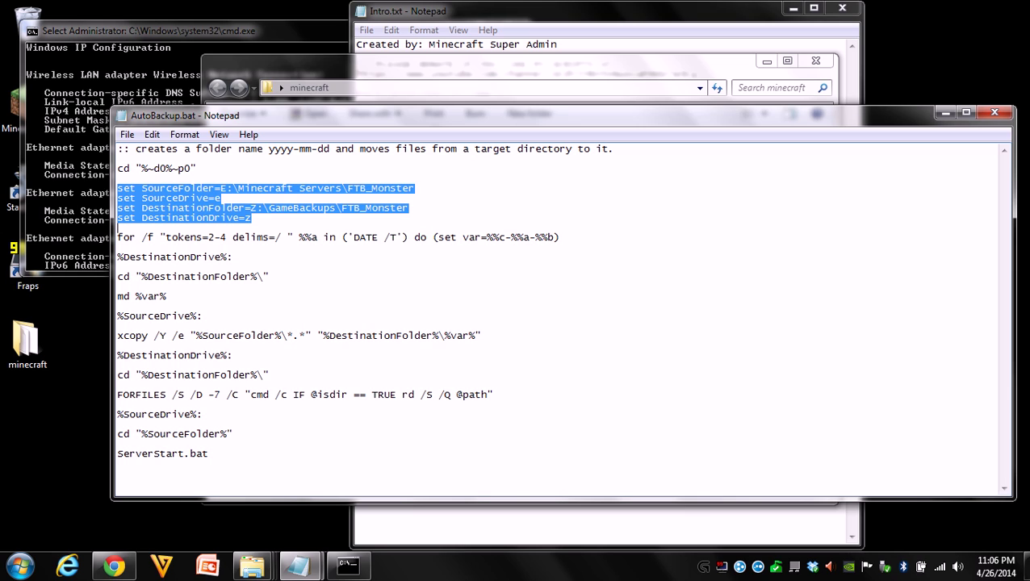
click(221, 198)
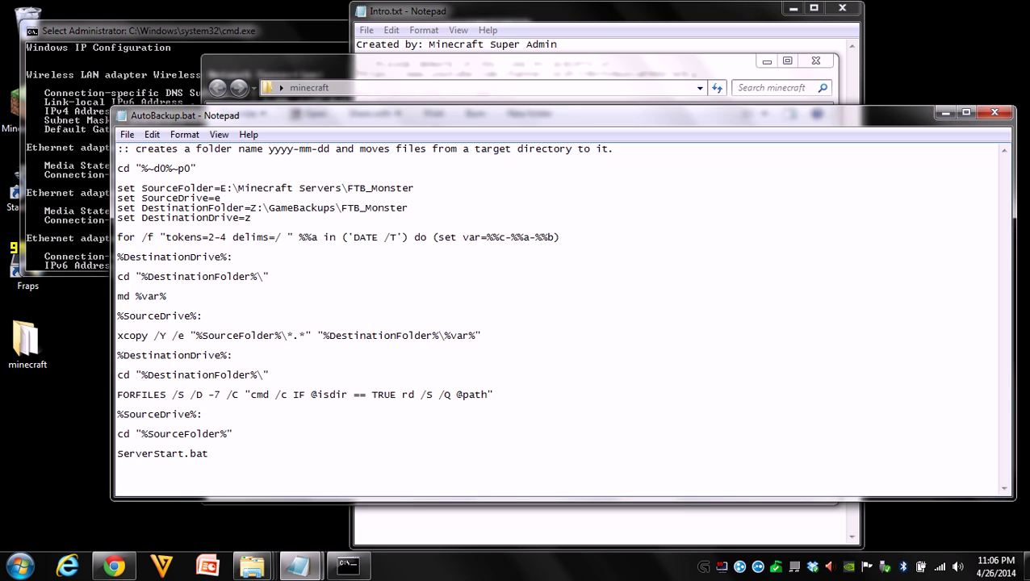
drag(220, 188, 416, 188)
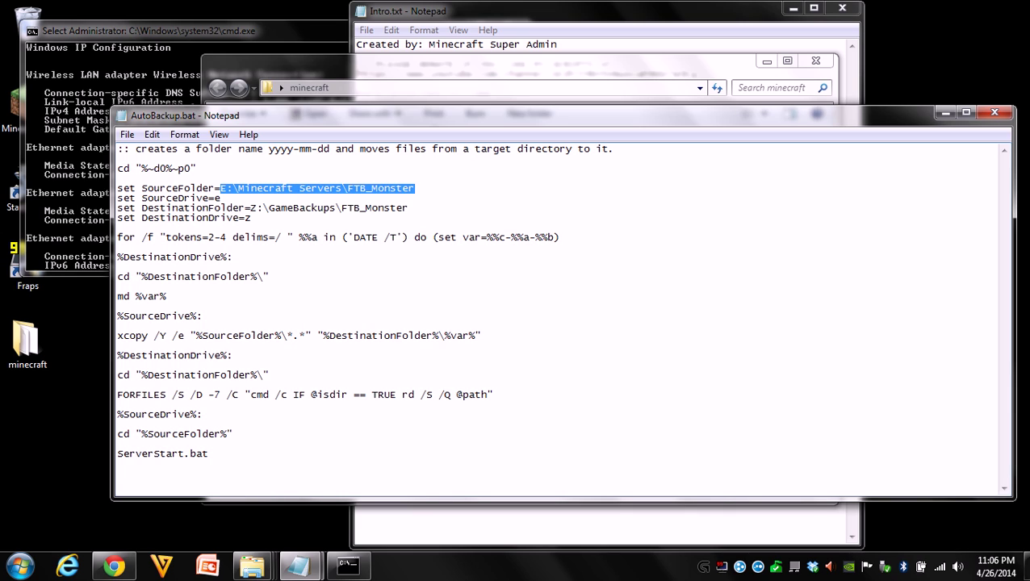
text(%CD%)
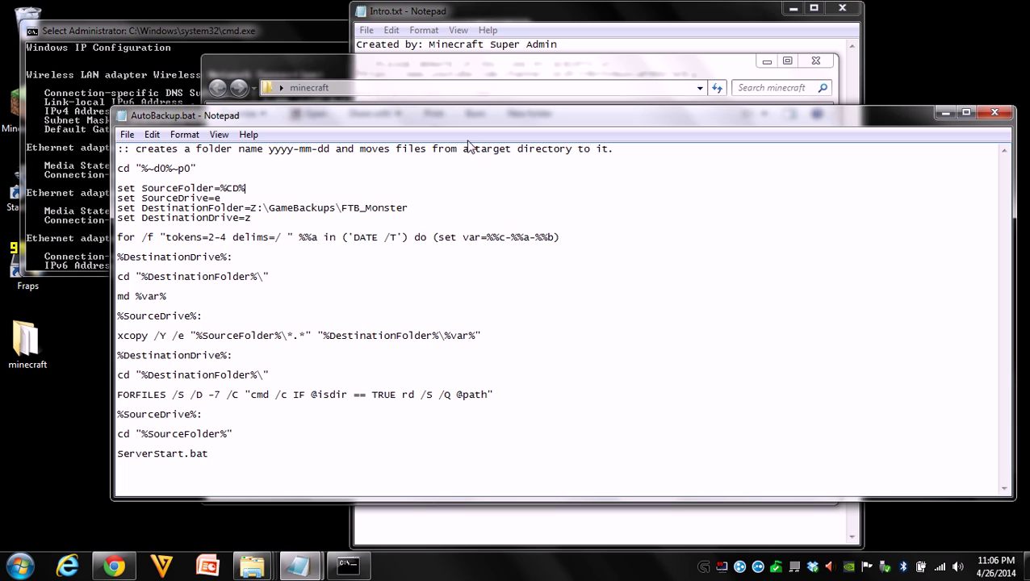
Step: Check the minecraft folder's full path in Windows Explorer
drag(615, 111, 589, 257)
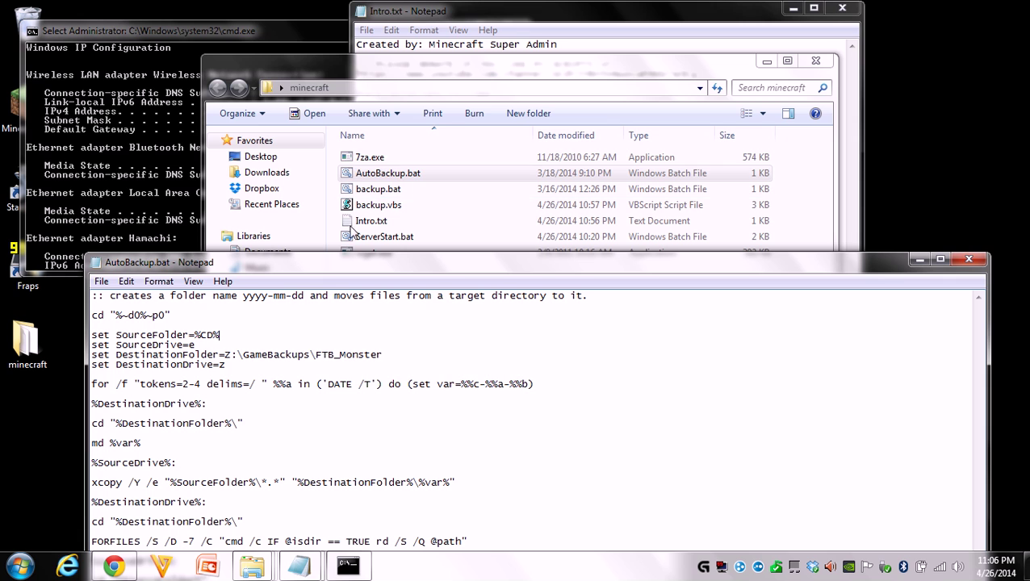
drag(429, 265, 417, 100)
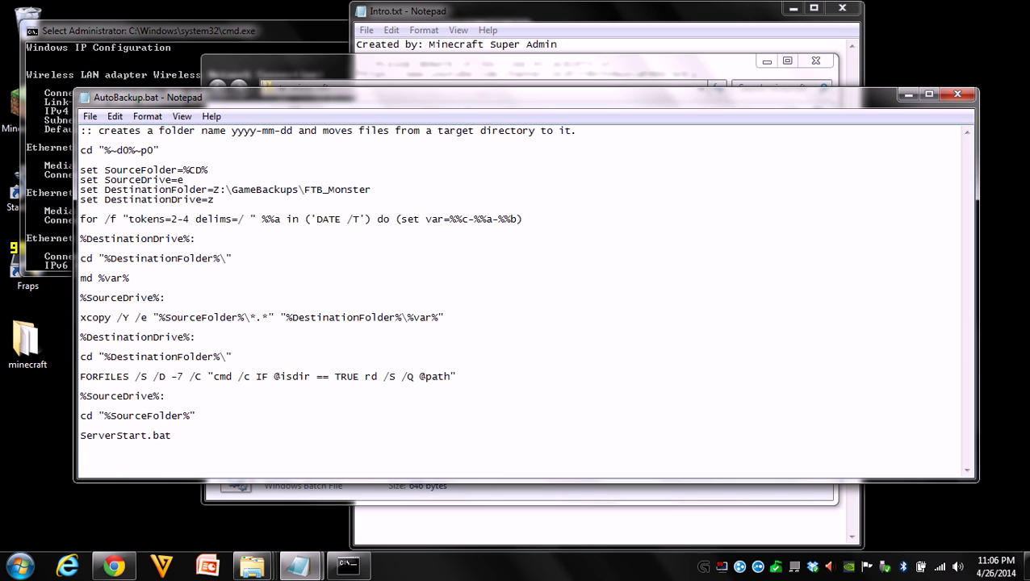
click(443, 84)
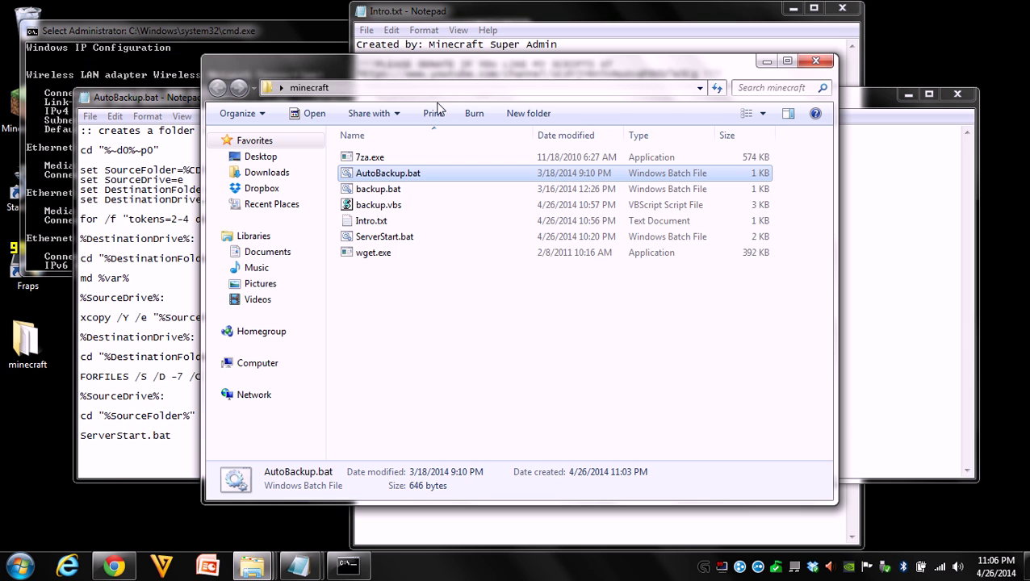
click(376, 90)
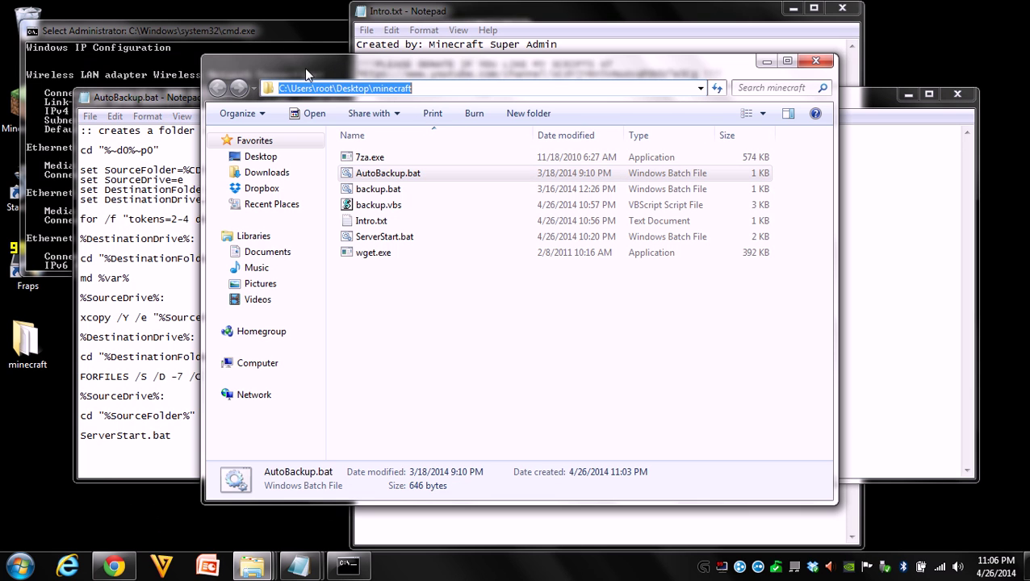
key(alt+F4)
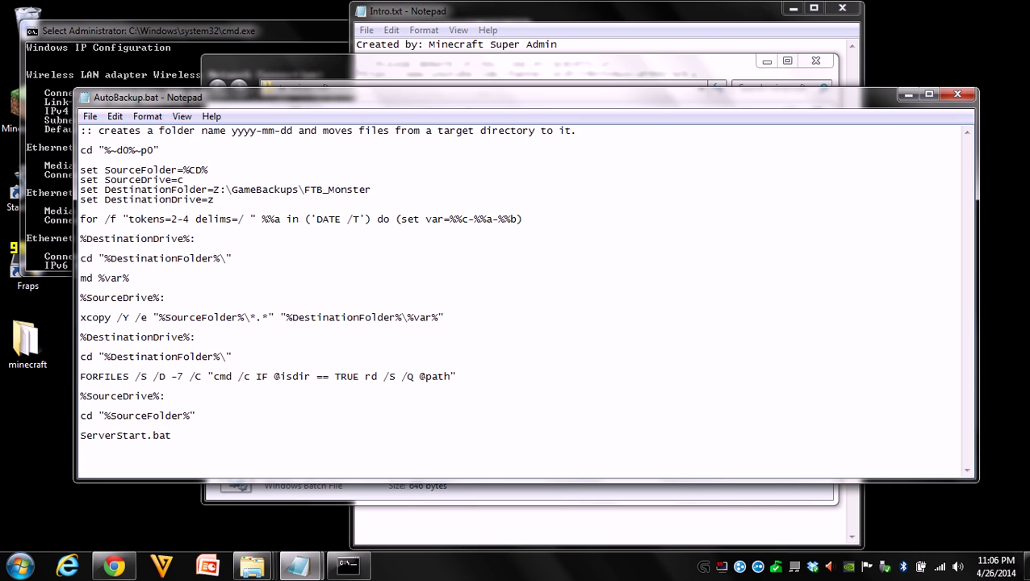
Step: Copy the D:\Dropbox\Backups path and paste it as the DestinationFolder
mouse_move(251, 565)
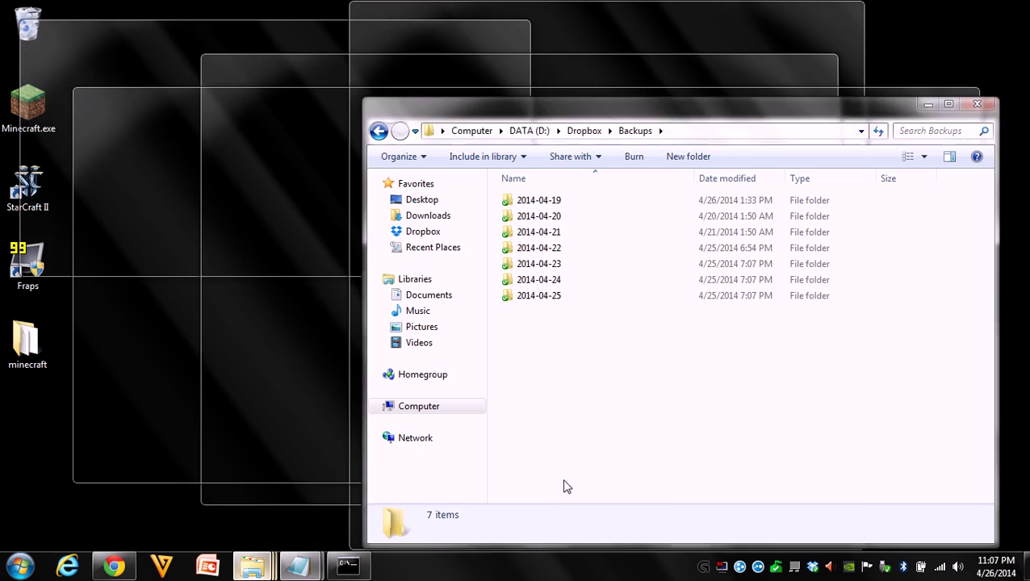
click(563, 485)
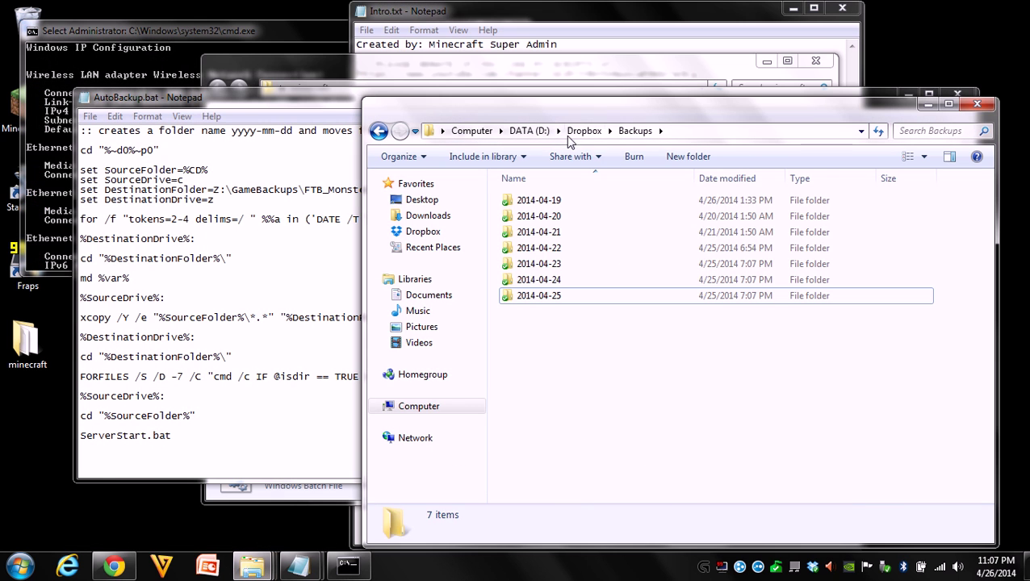
click(569, 133)
right_click(483, 130)
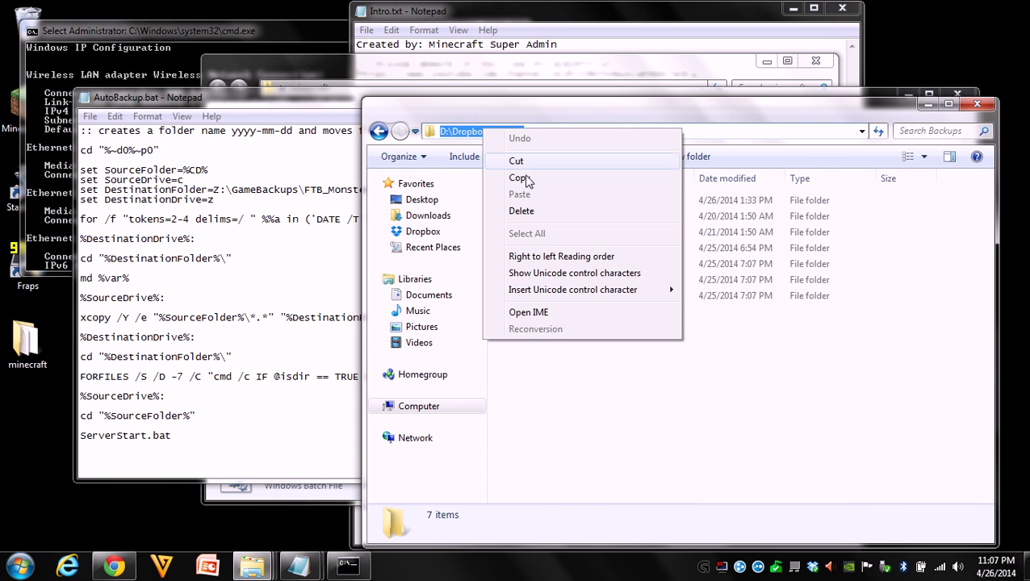
click(527, 181)
click(162, 269)
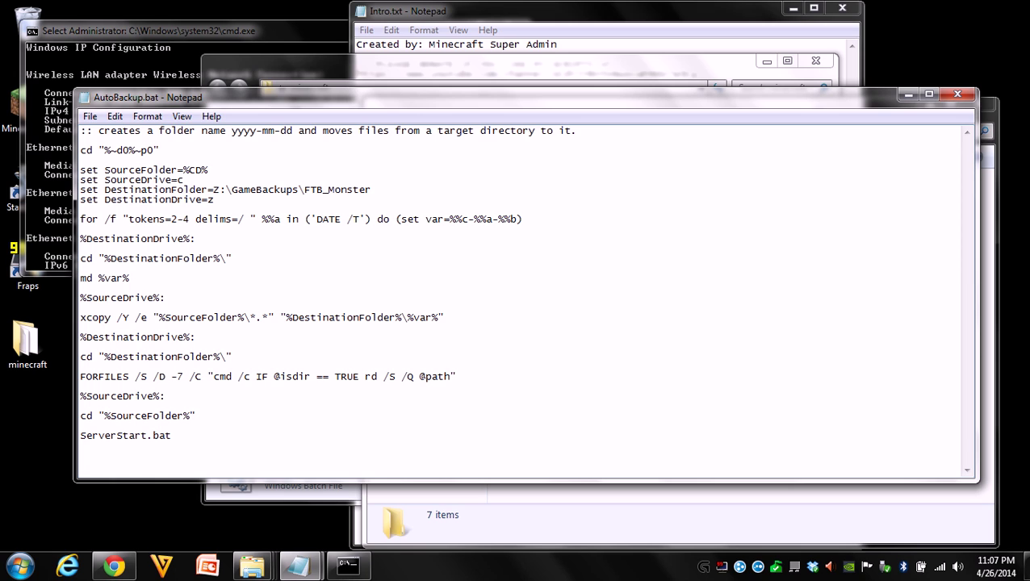
drag(212, 190, 372, 190)
right_click(361, 190)
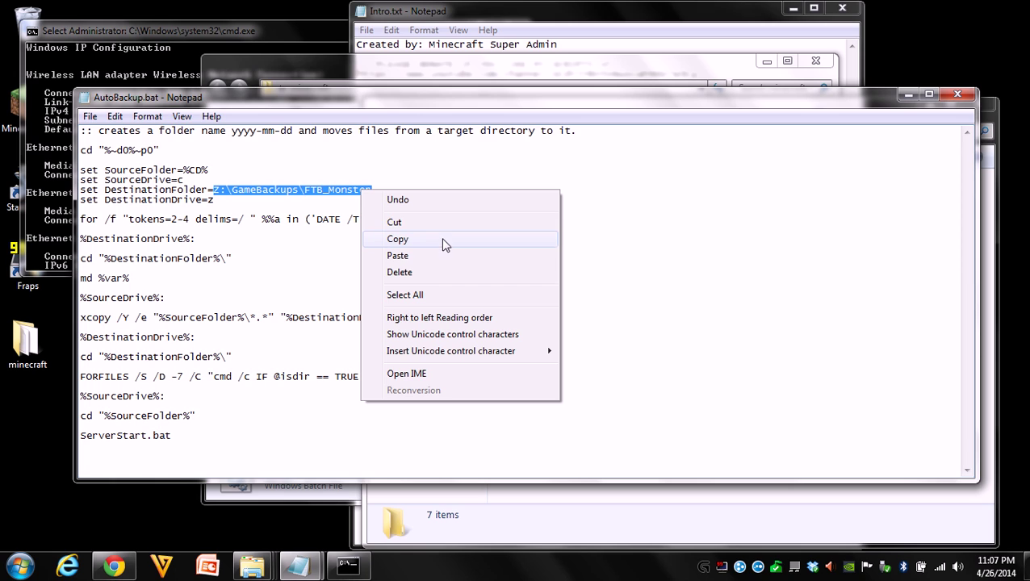
click(396, 256)
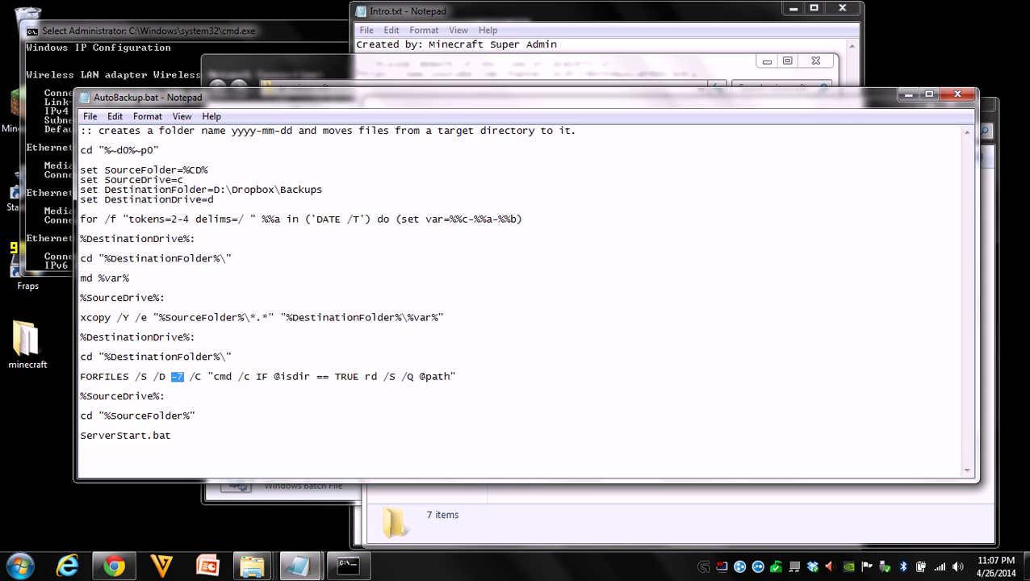
Step: Review the FORFILES -7 day age limit and go to the end of the script
click(81, 386)
mouse_move(171, 376)
mouse_down()
mouse_move(196, 376)
mouse_move(184, 377)
mouse_up()
click(81, 386)
mouse_move(171, 376)
mouse_down()
mouse_move(457, 381)
mouse_move(184, 377)
mouse_up()
drag(521, 104, 507, 258)
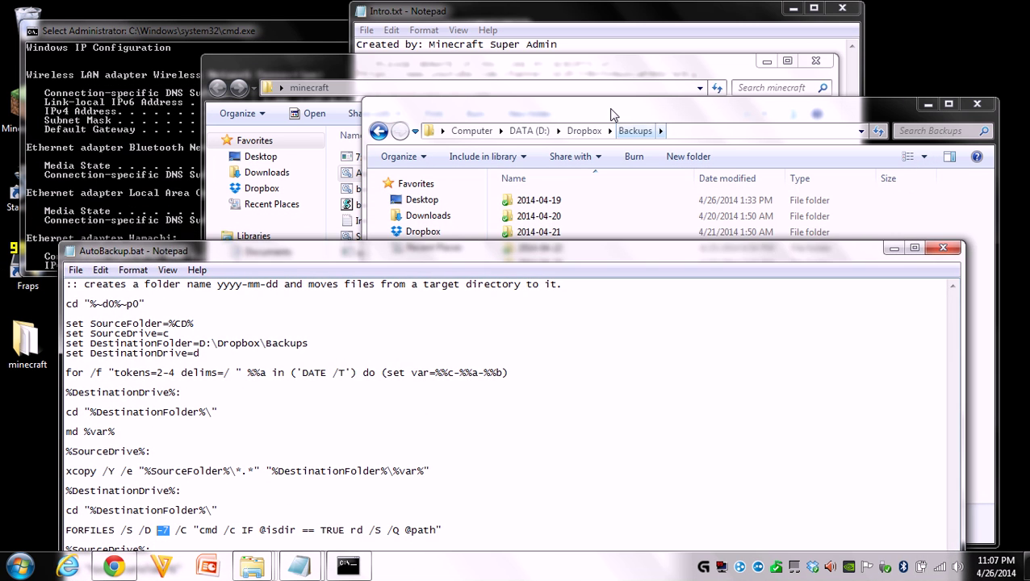
click(612, 115)
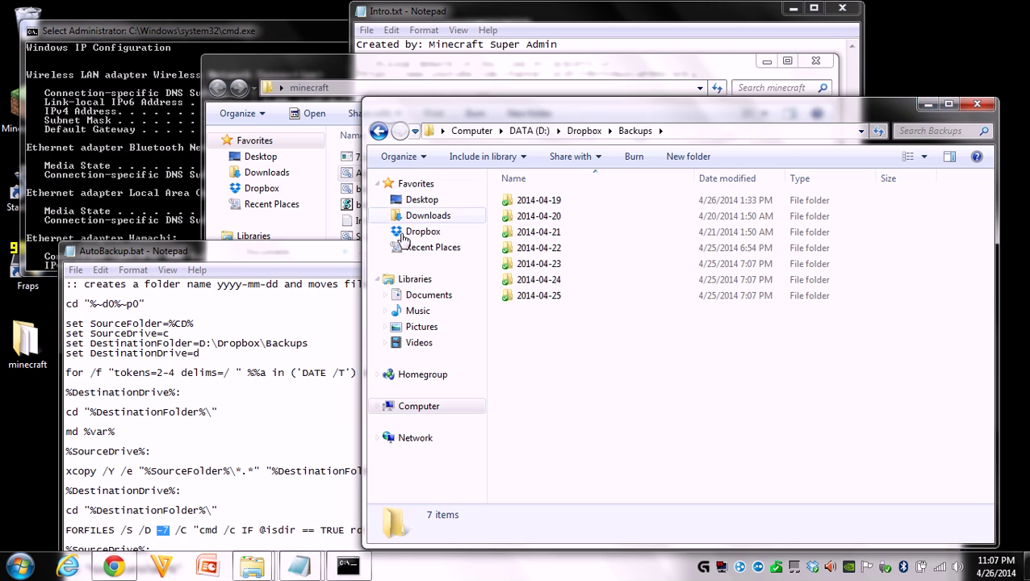
key(alt+Tab)
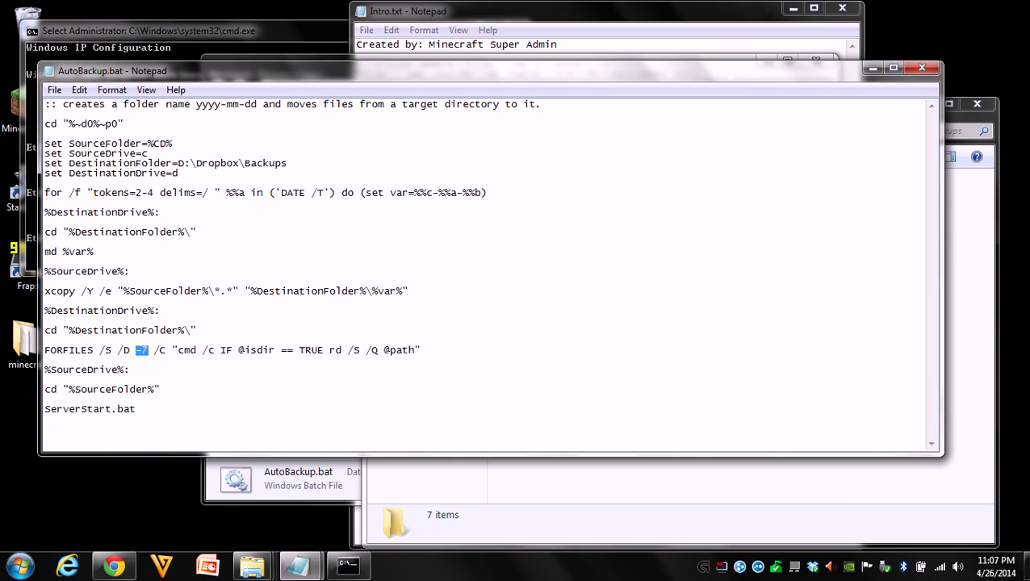
key(ctrl+End)
Step: Save and close the edited AutoBackup.bat script
click(919, 67)
click(481, 293)
click(543, 77)
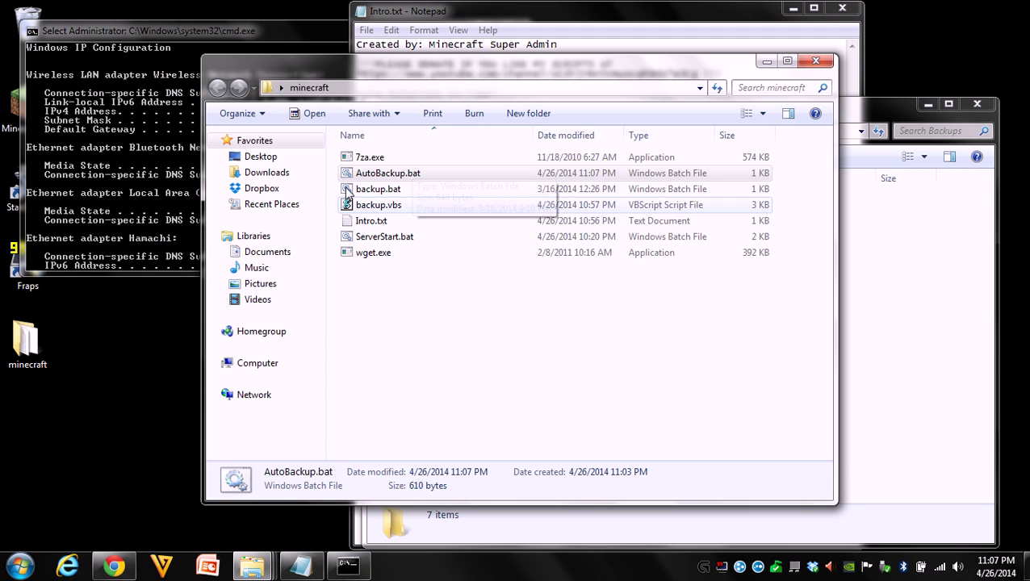
Step: Open backup.bat in Notepad to review it, then close it unchanged
click(376, 189)
right_click(376, 191)
click(435, 218)
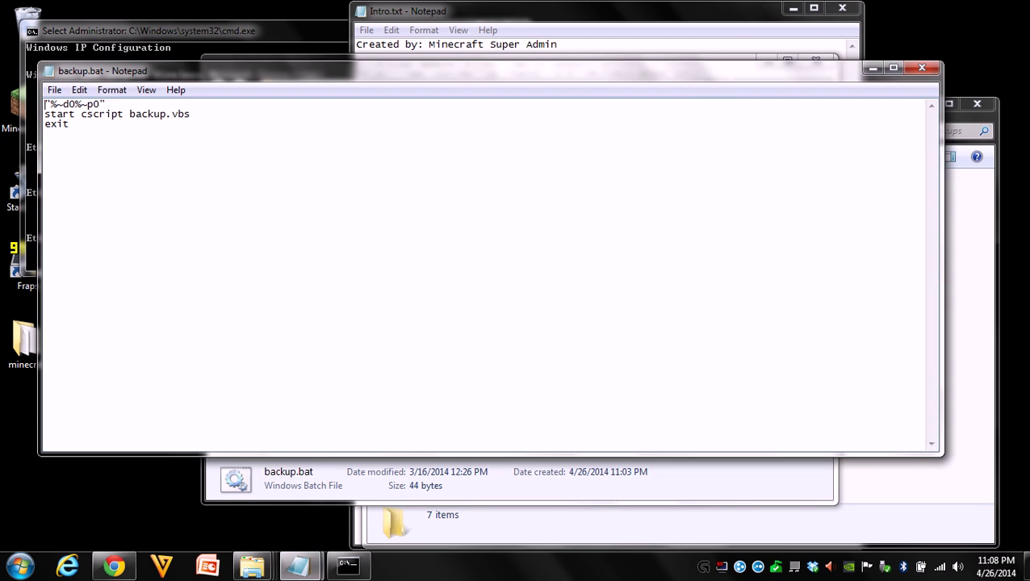
click(922, 67)
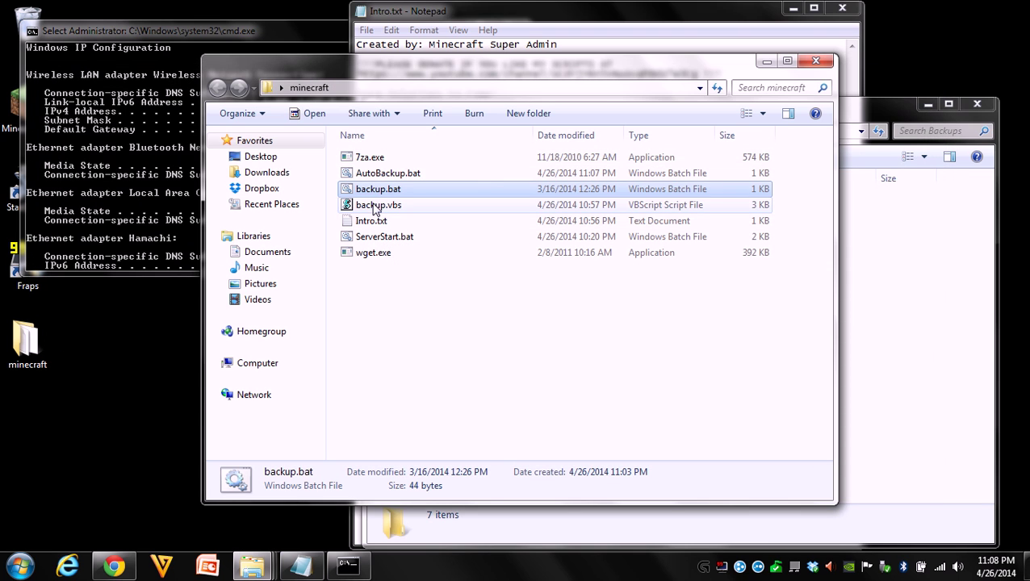
click(396, 205)
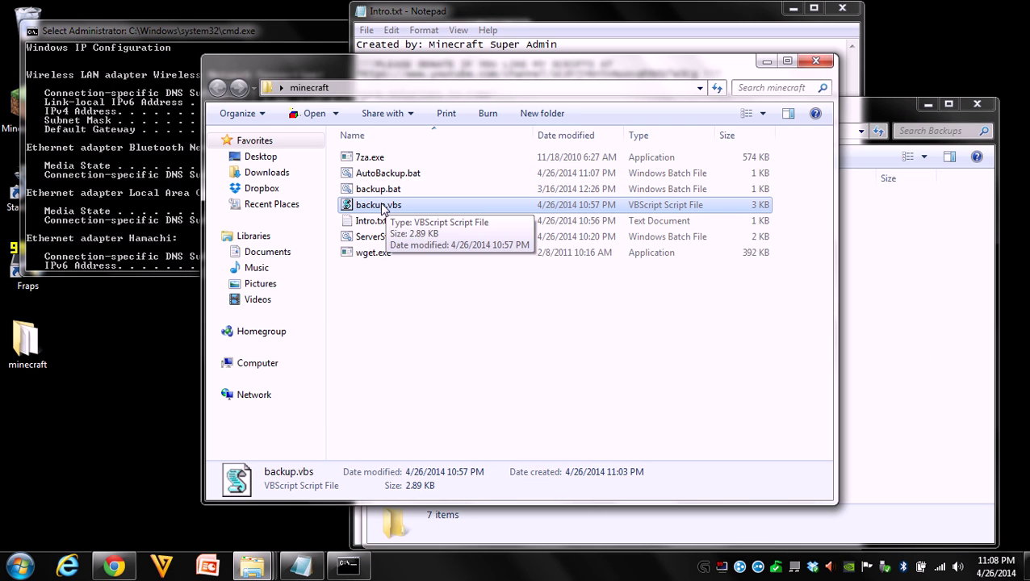
Step: Open backup.vbs and review its restart warnings, stop command and AutoBackup.bat call
right_click(382, 206)
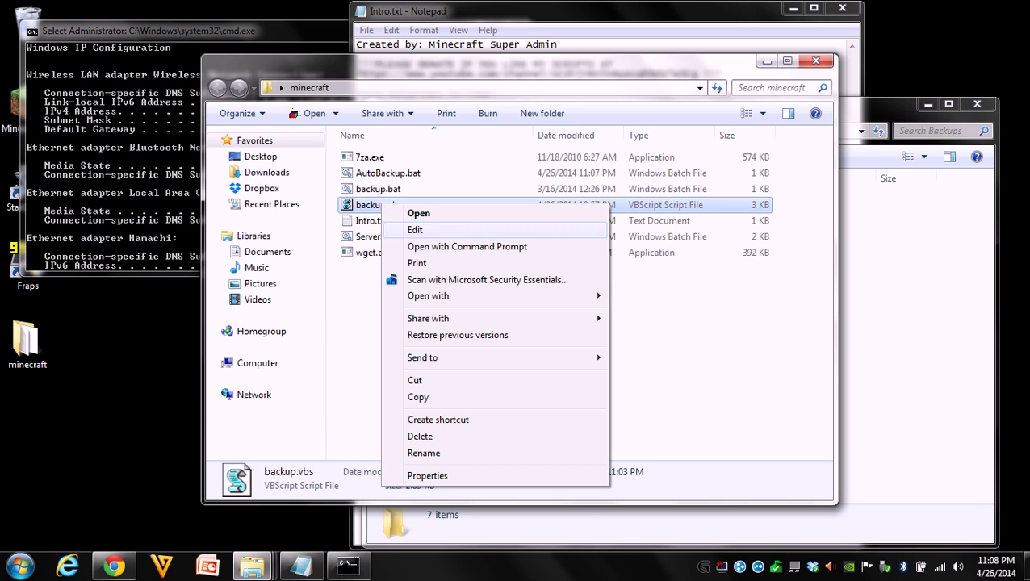
click(415, 230)
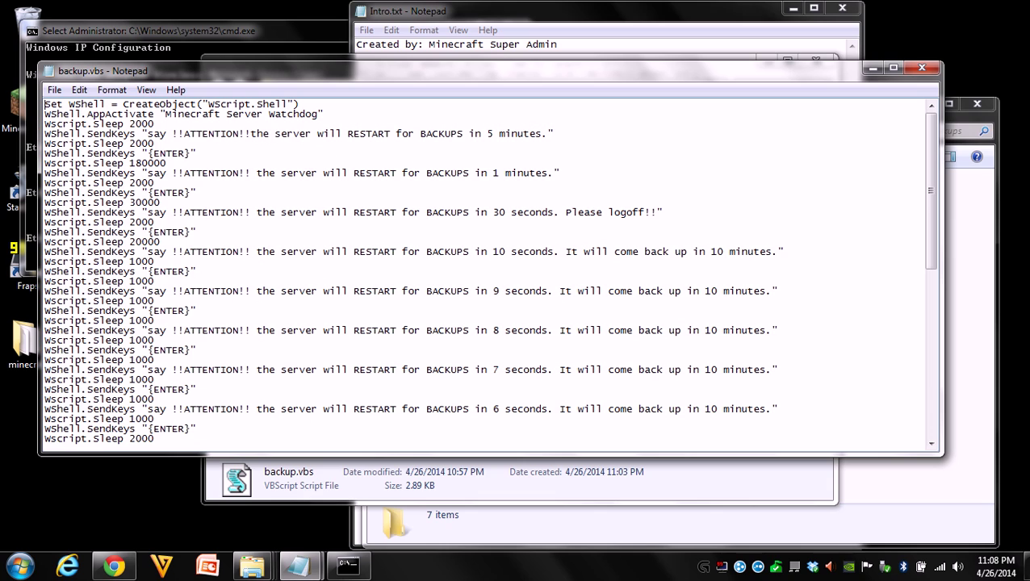
drag(147, 133, 548, 133)
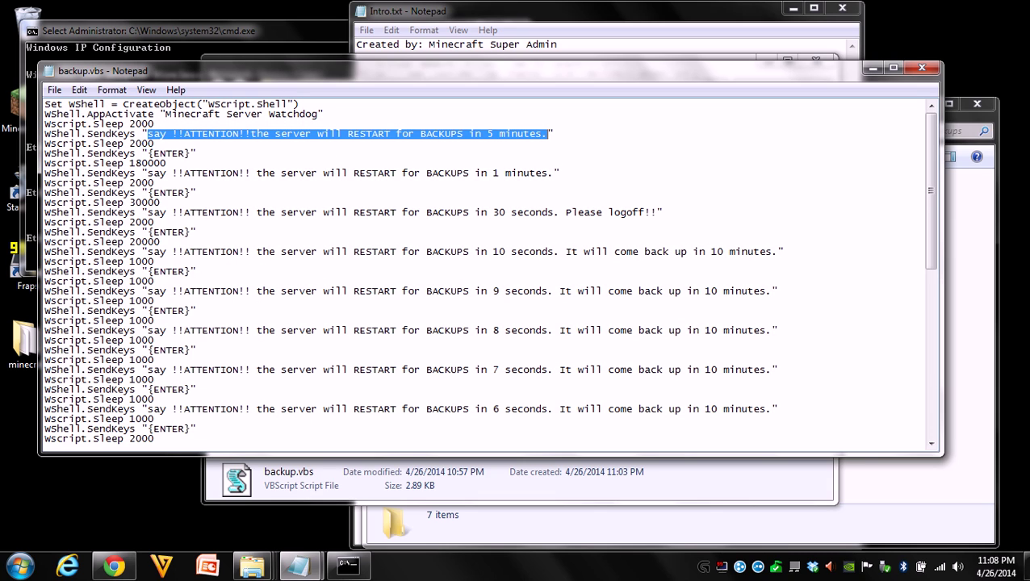
scroll(490, 272, down, 12)
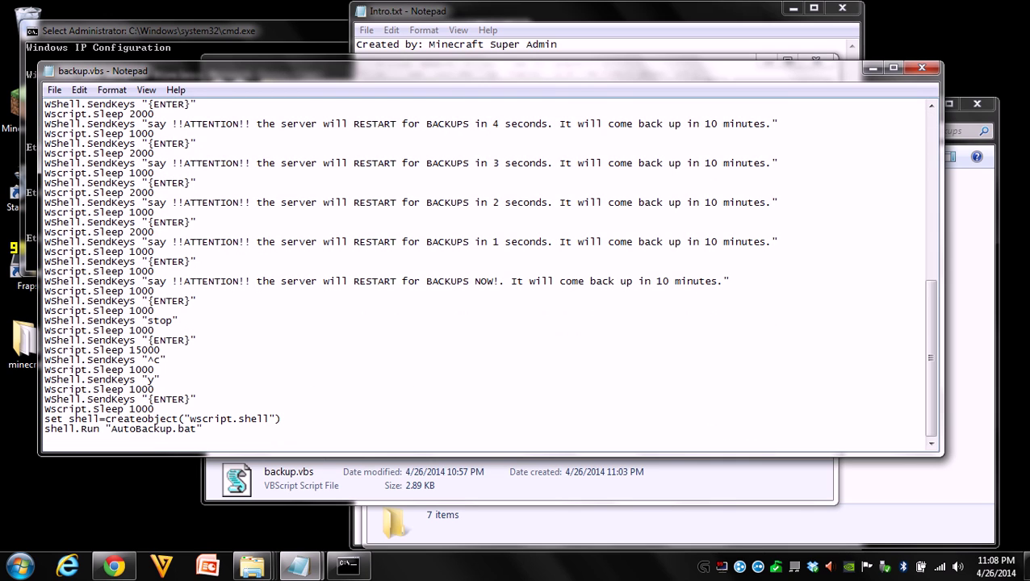
drag(141, 321, 173, 321)
click(148, 360)
drag(111, 429, 195, 429)
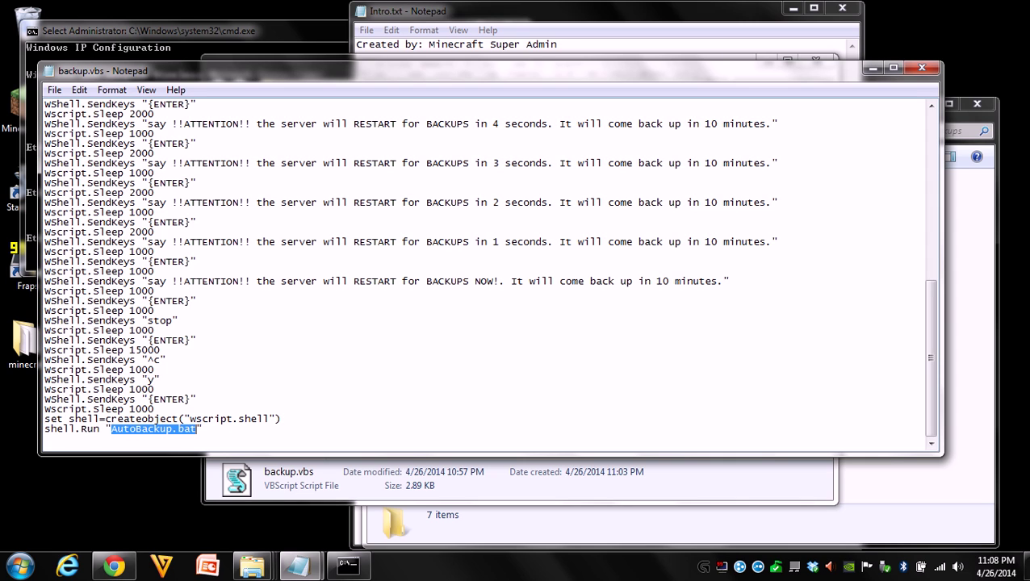
click(153, 232)
scroll(484, 271, up, 7)
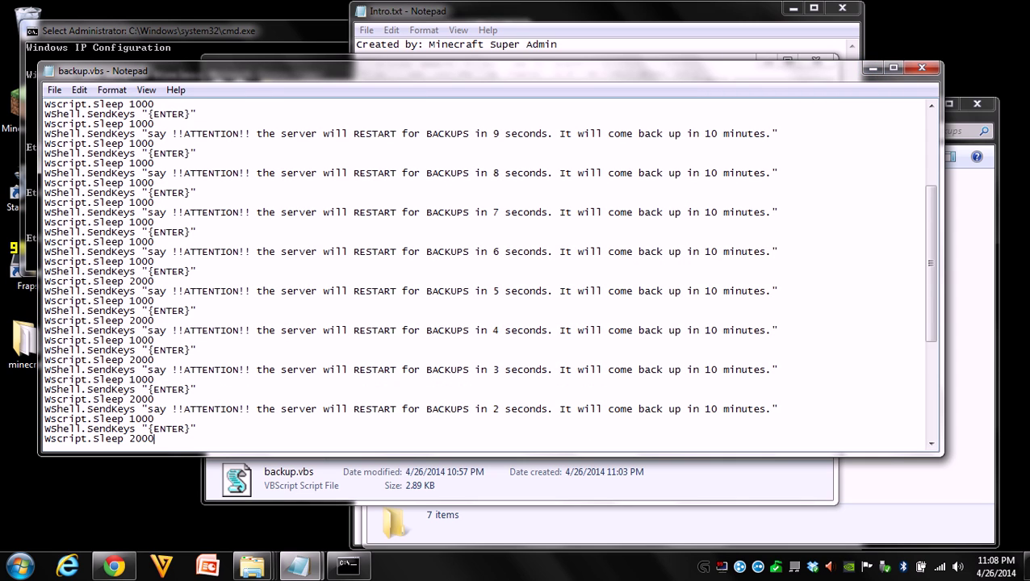
scroll(484, 271, up, 5)
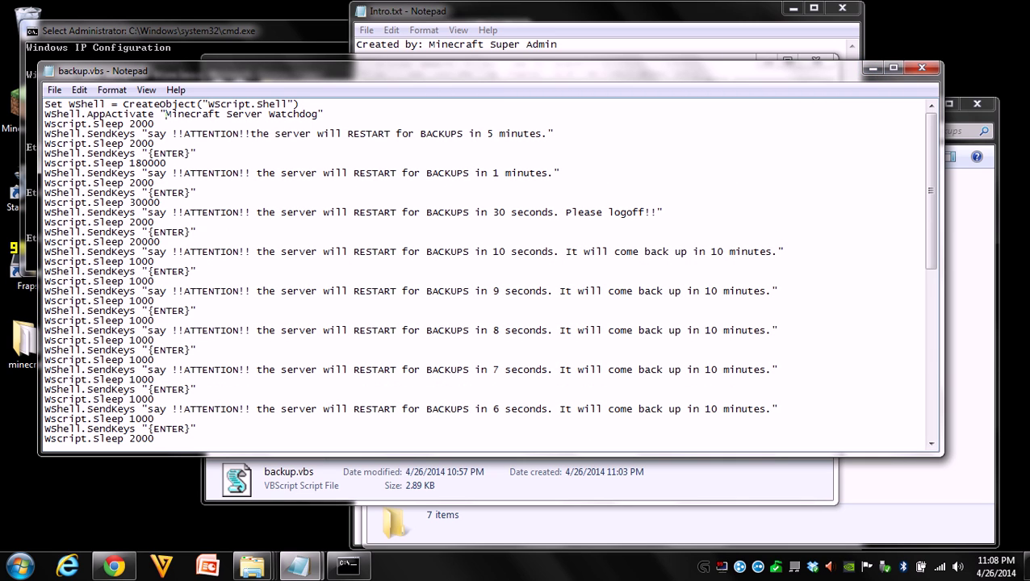
Step: Copy the 'Minecraft Server Watchdog' window name and minimize Notepad
drag(166, 114, 317, 114)
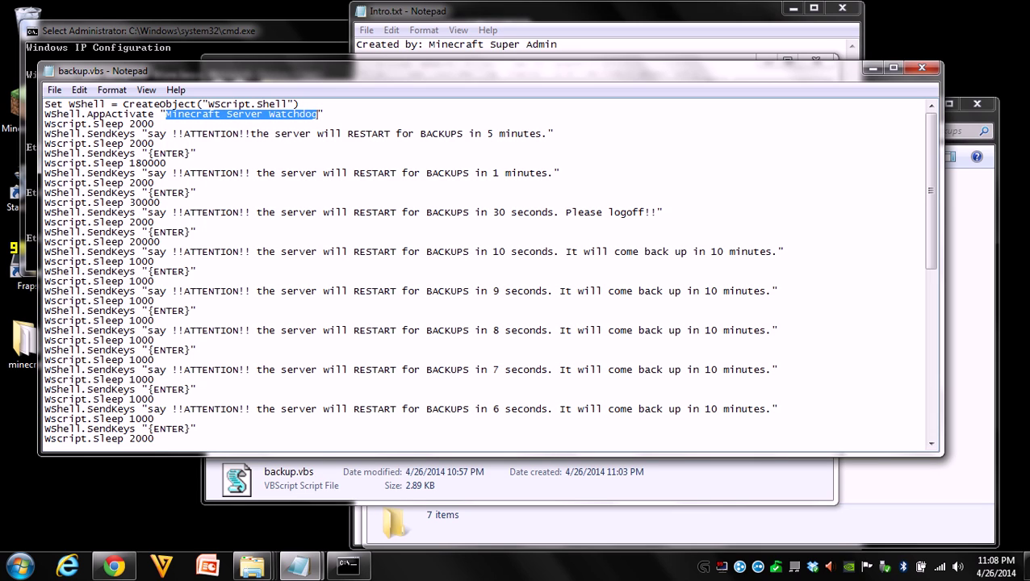
right_click(275, 117)
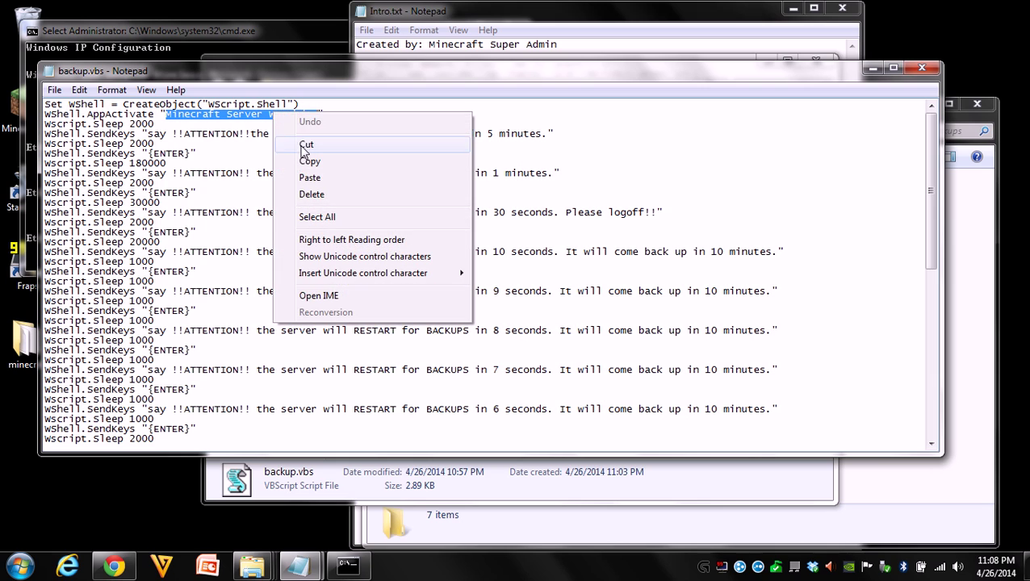
click(306, 161)
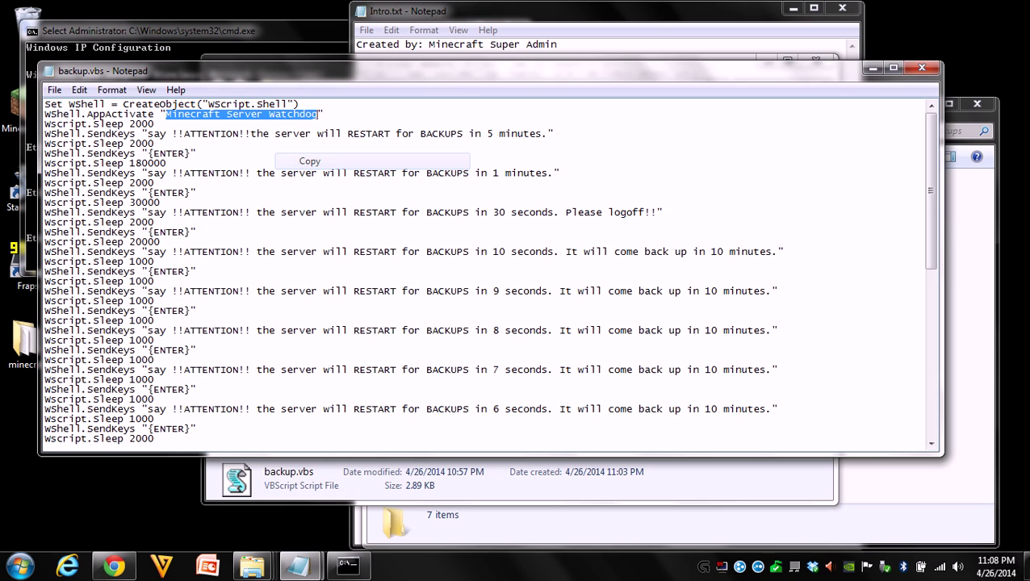
click(870, 67)
Step: Replace the ServerStart.bat window title text with the copied 'Minecraft Server Watchdog' and save the file
right_click(373, 238)
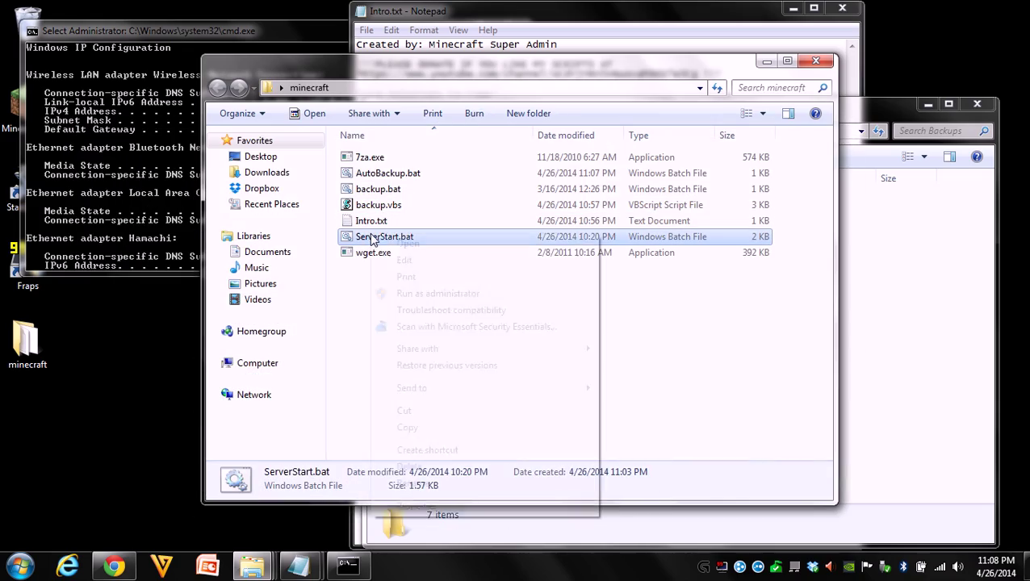
click(405, 260)
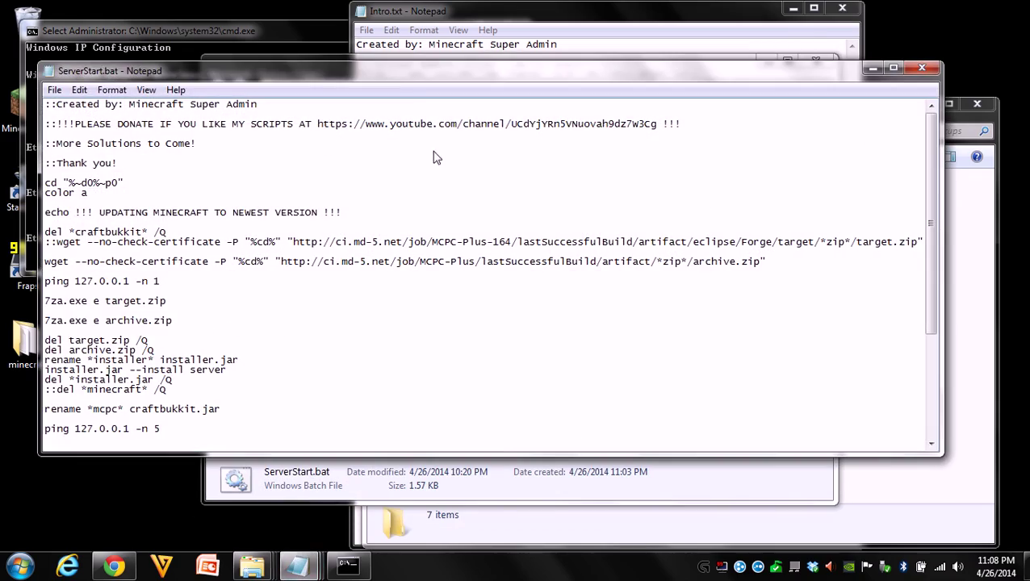
drag(397, 71, 393, 37)
scroll(485, 242, down, 5)
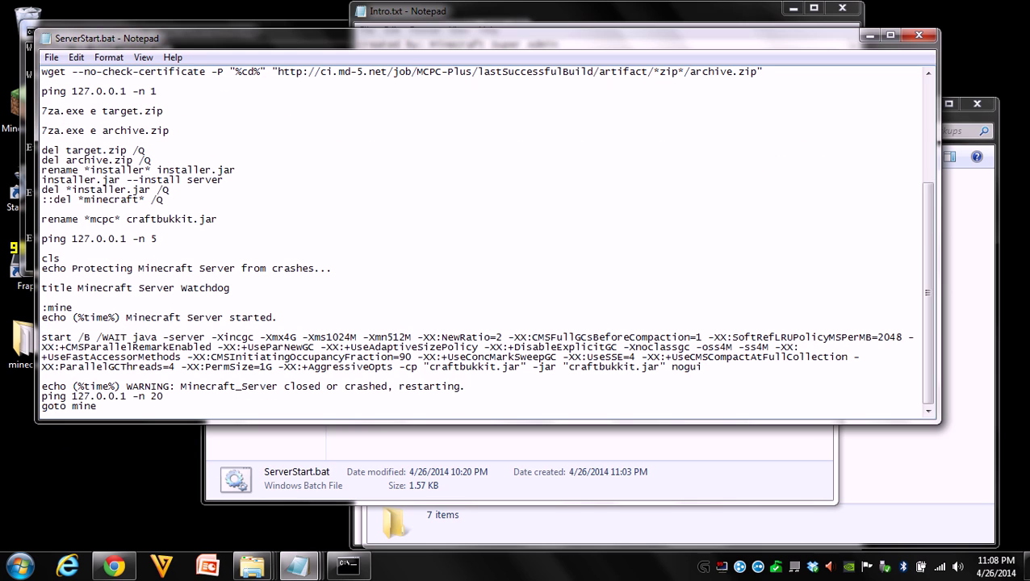
drag(41, 287, 230, 288)
click(42, 298)
drag(77, 289, 224, 288)
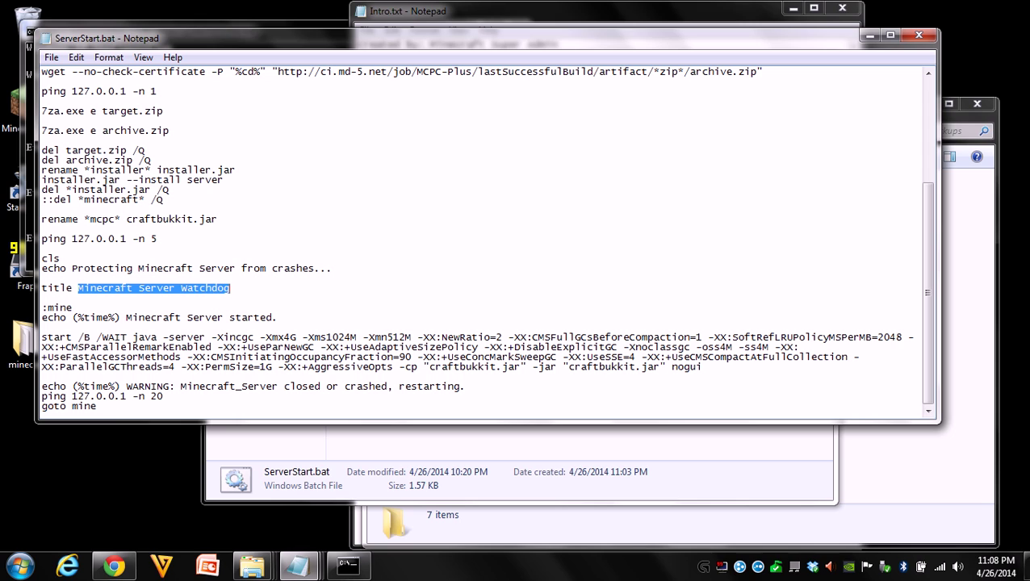
right_click(184, 288)
click(219, 352)
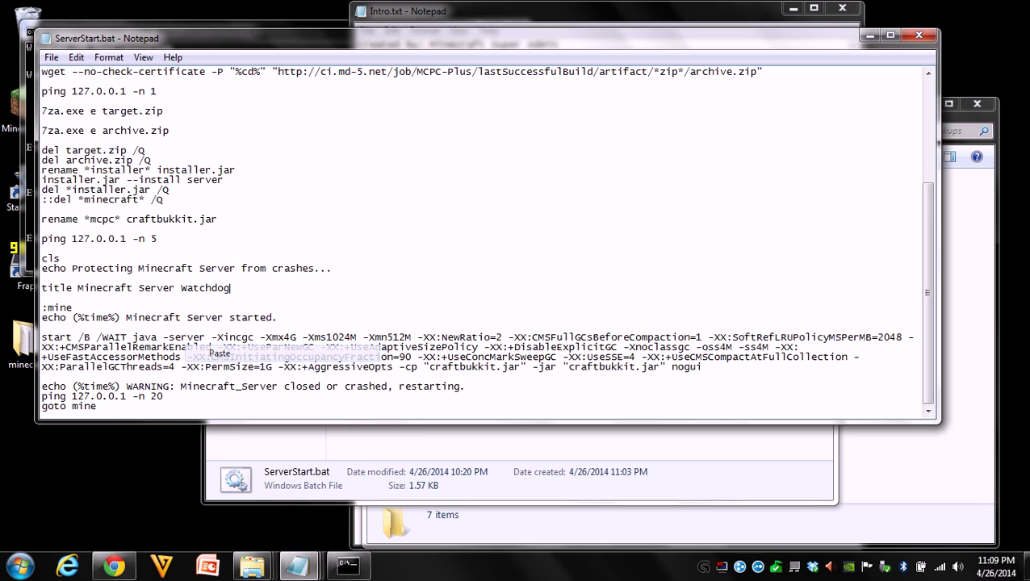
click(919, 34)
key(Return)
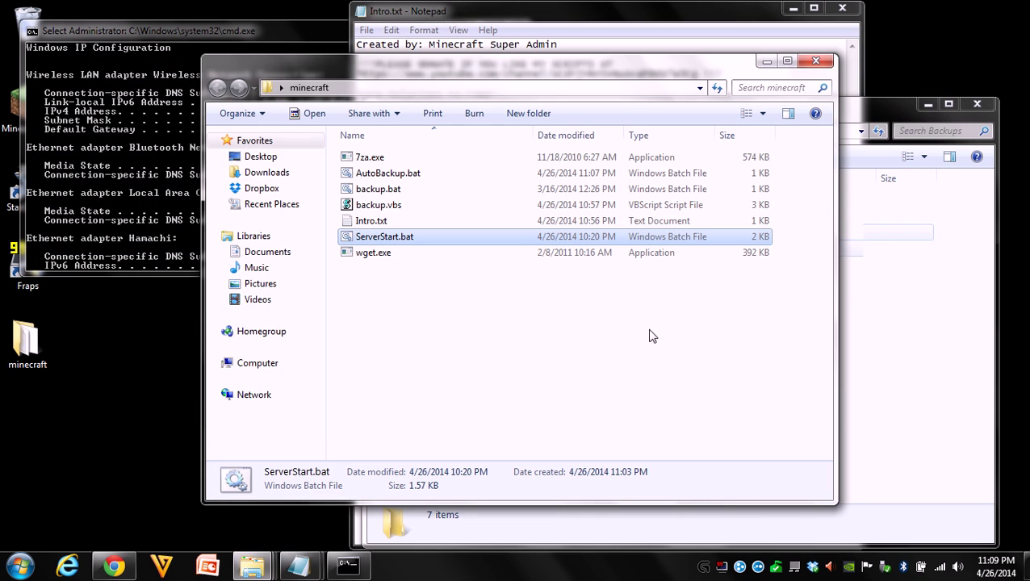
mouse_move(299, 566)
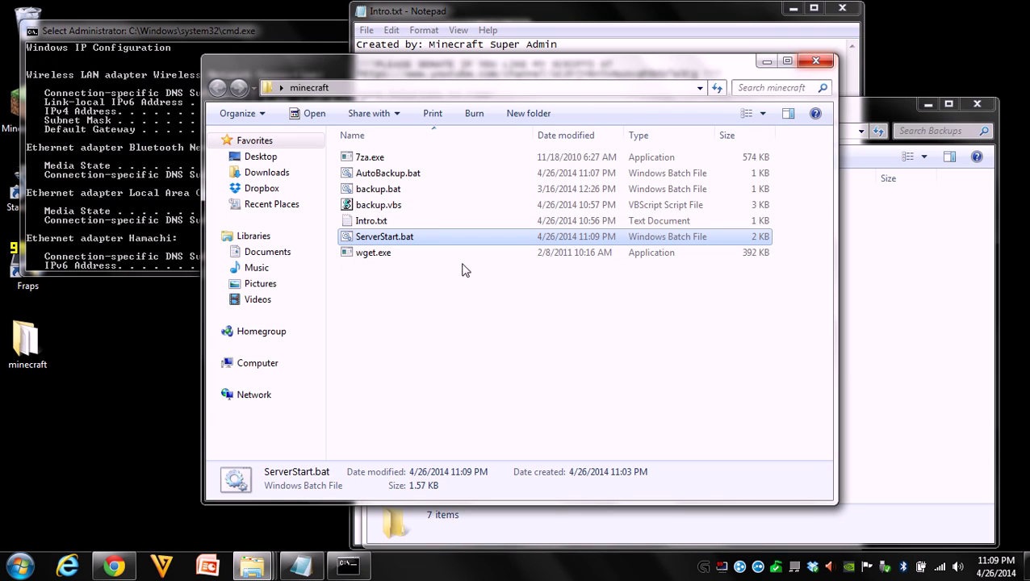
Step: Mark the Task Scheduler step in the Intro.txt notes and launch Task Scheduler from Accessories > System Tools
click(692, 27)
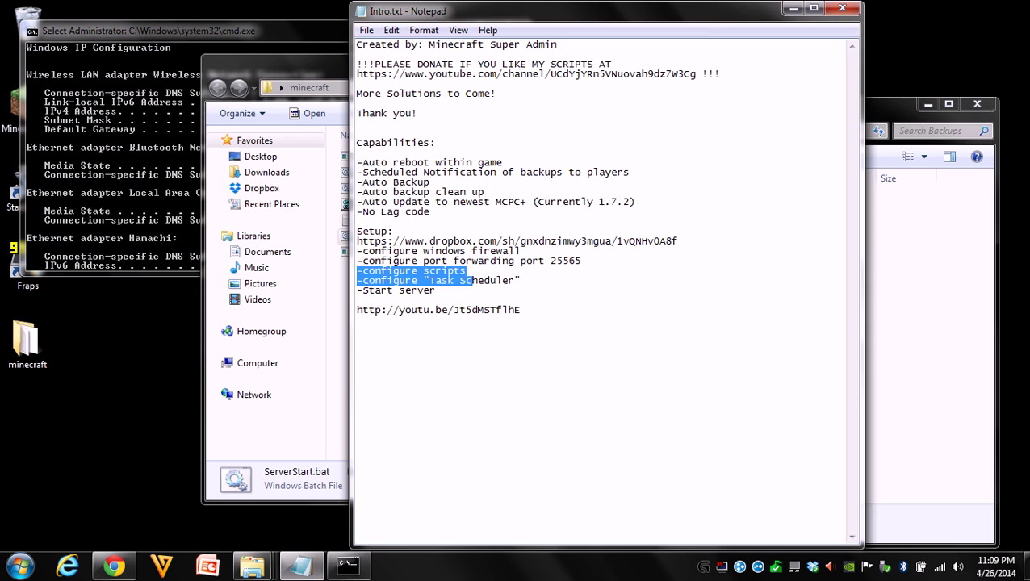
click(436, 290)
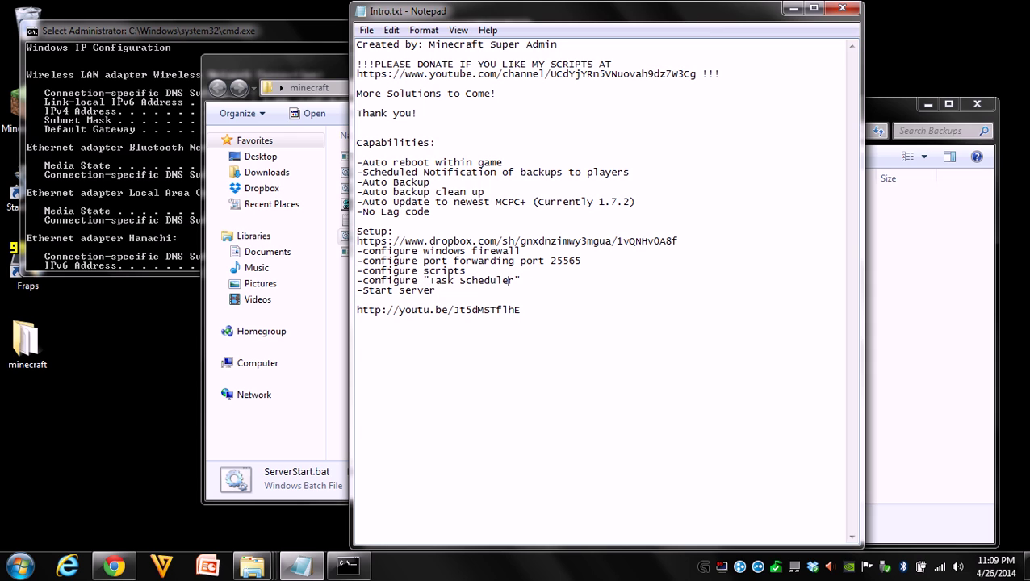
drag(518, 280, 357, 281)
click(20, 565)
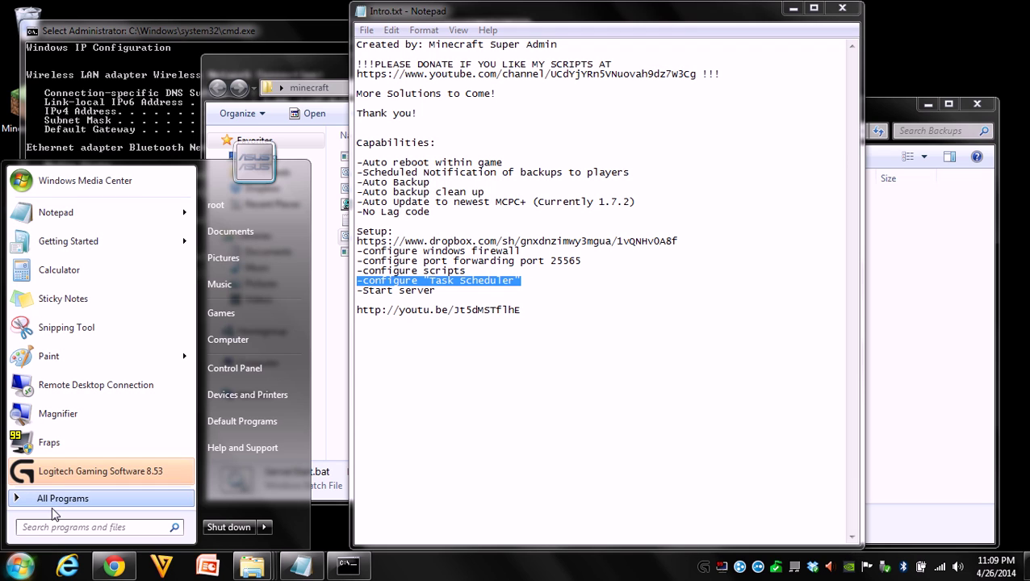
click(18, 511)
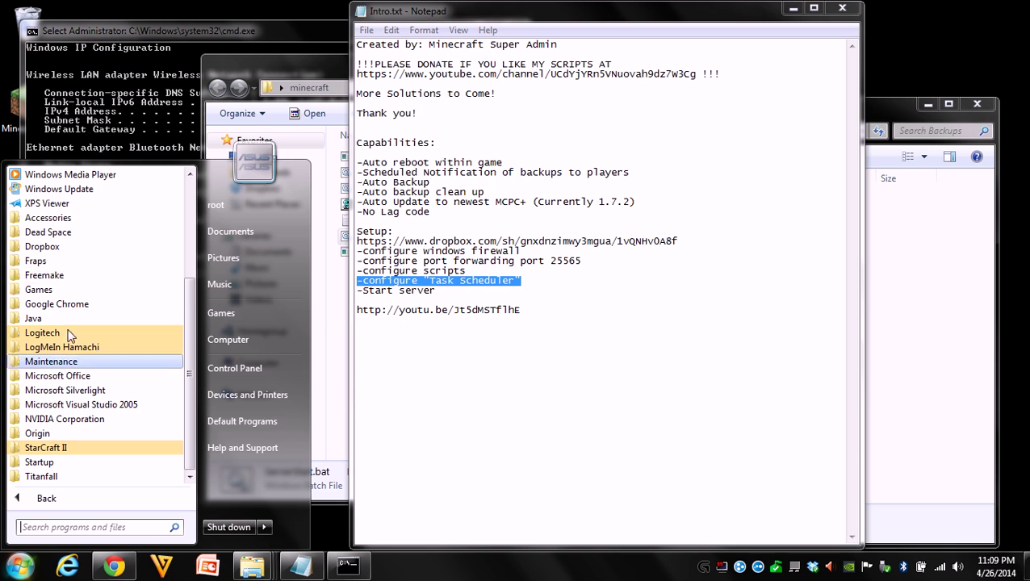
click(56, 218)
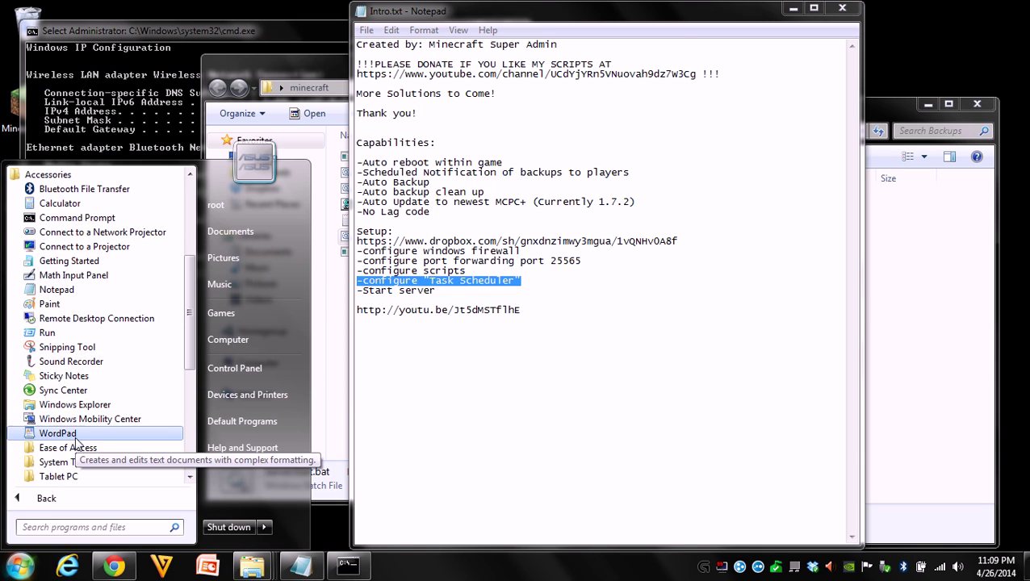
scroll(77, 440, down, 2)
click(66, 376)
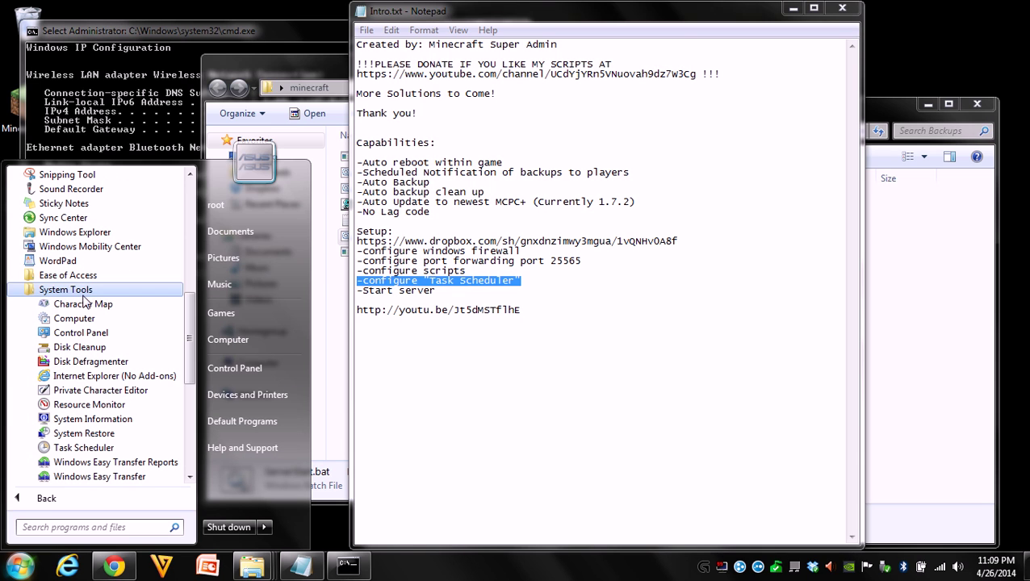
click(81, 447)
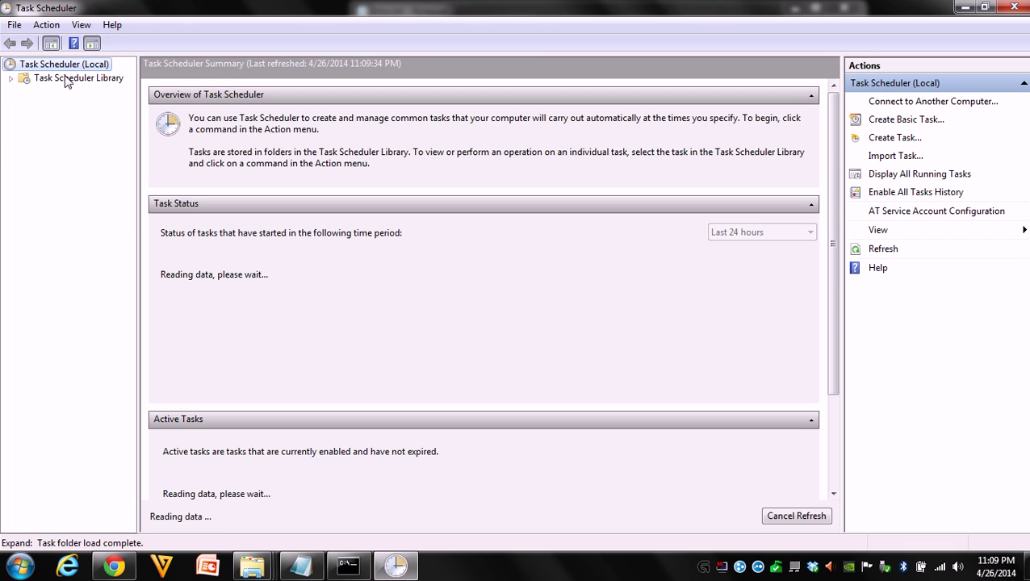
Step: Show the Task Scheduler Library with a wider Name column and select the MinecraftBackups task
click(69, 78)
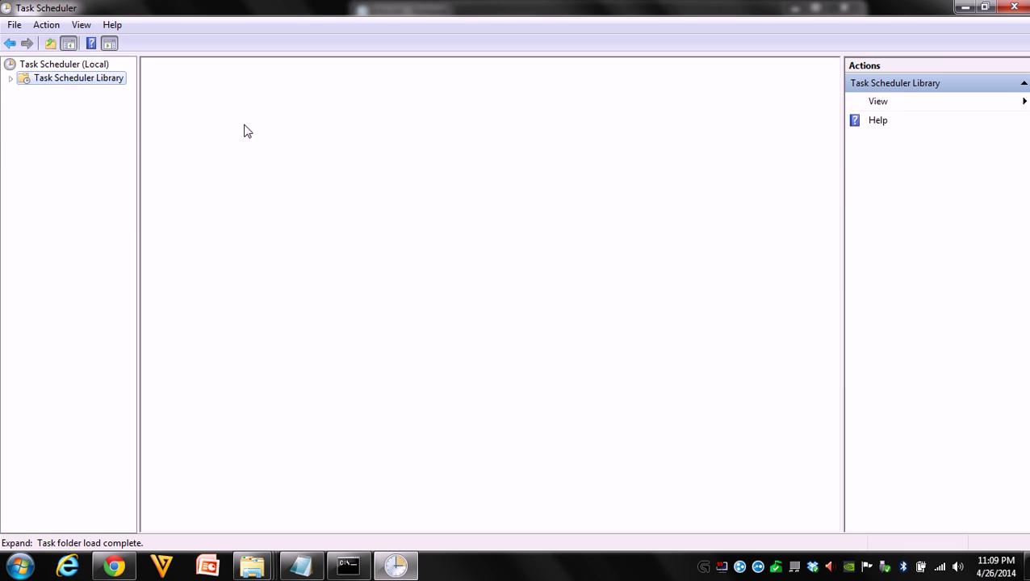
click(80, 79)
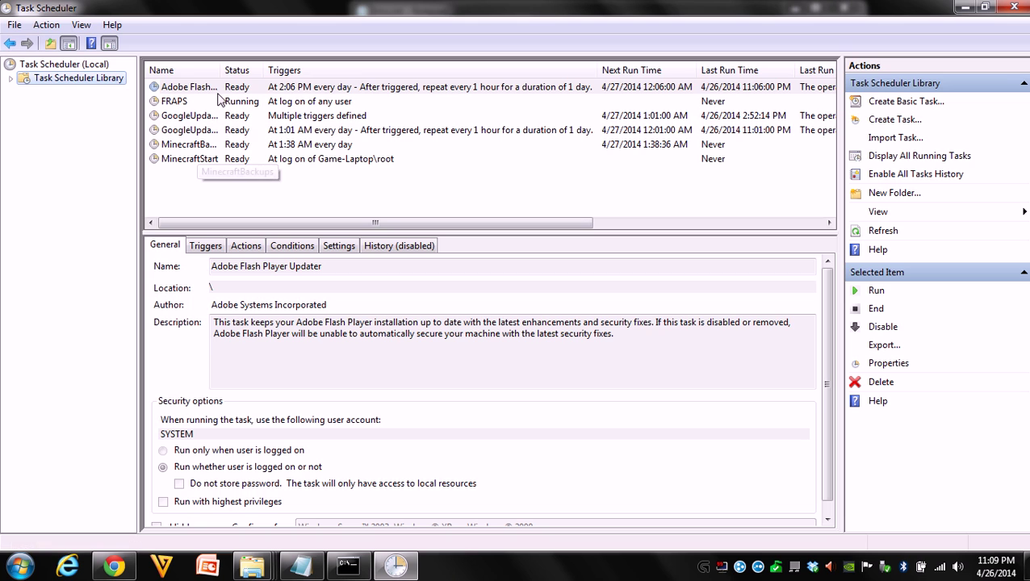
drag(223, 71, 283, 72)
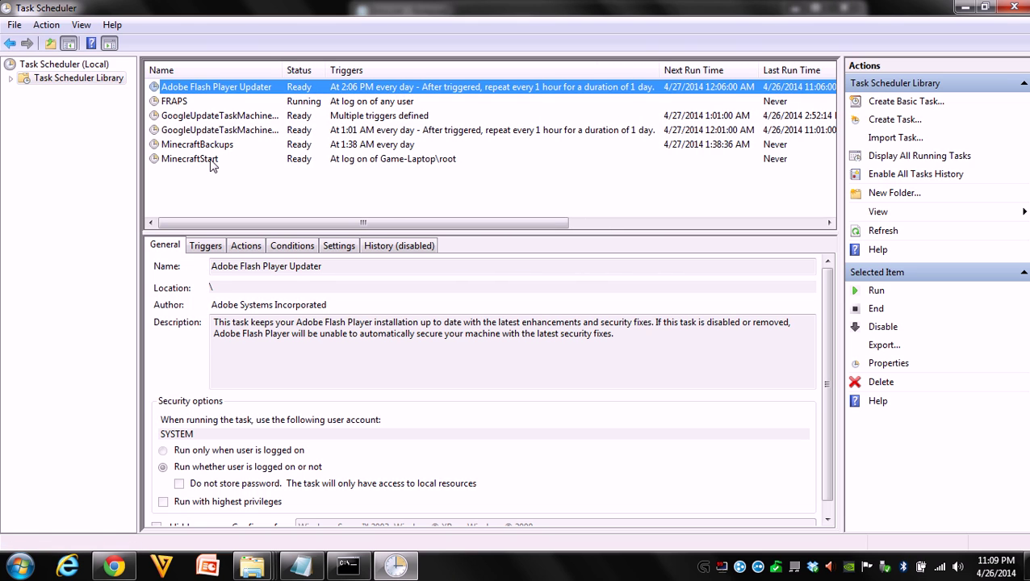
click(210, 162)
key(Up)
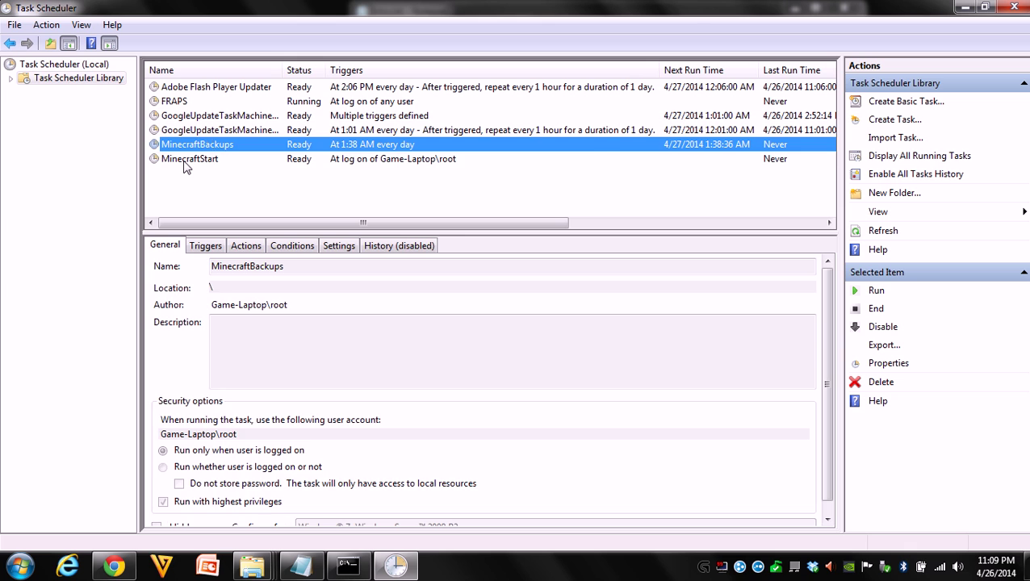
Step: Select MinecraftStart and dismiss the Create Task dialog without making a new task
click(184, 161)
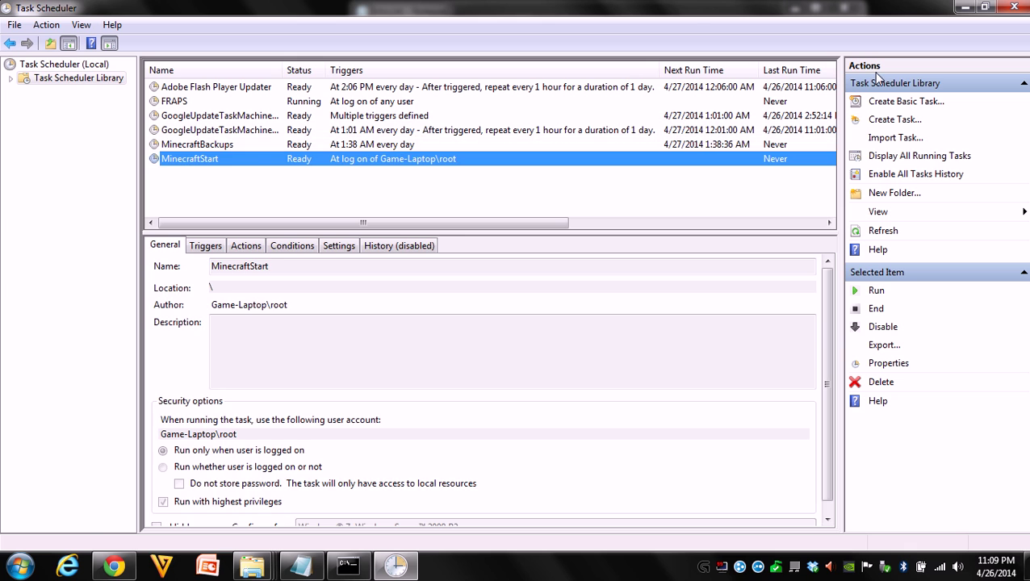
click(882, 122)
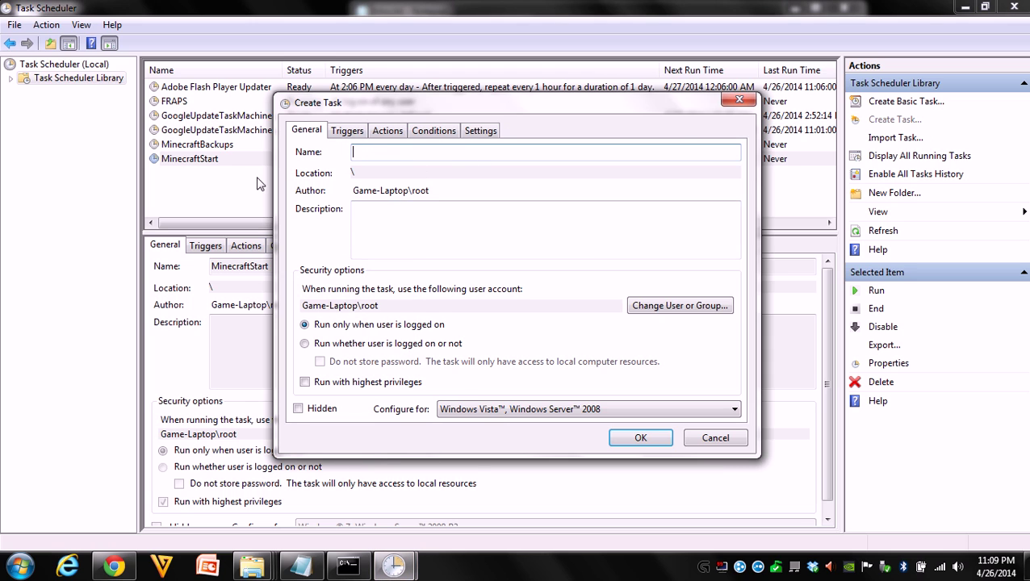
click(741, 104)
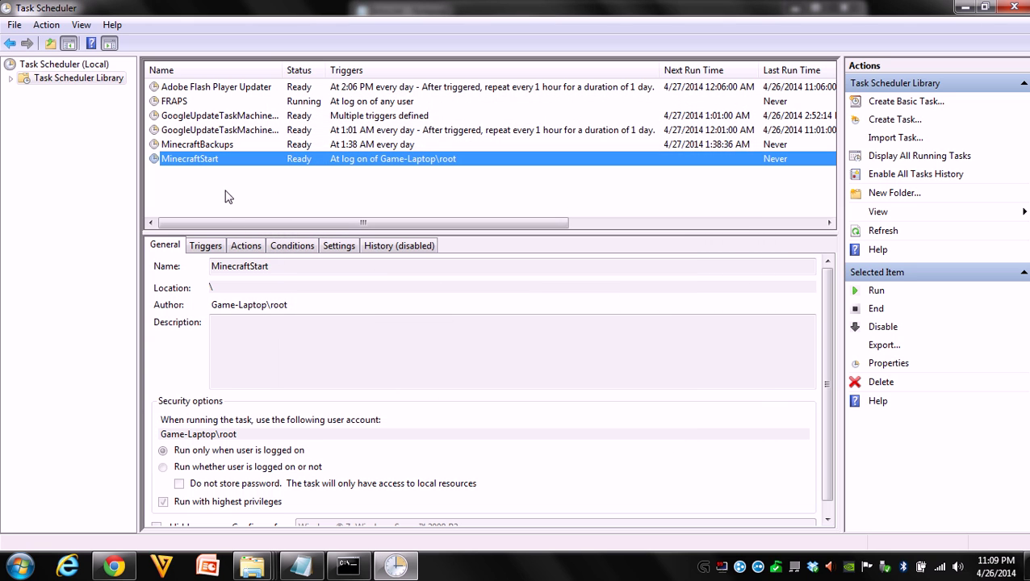
Step: Open MinecraftStart's properties, keep it configured for Windows 7, and view its Triggers
right_click(192, 161)
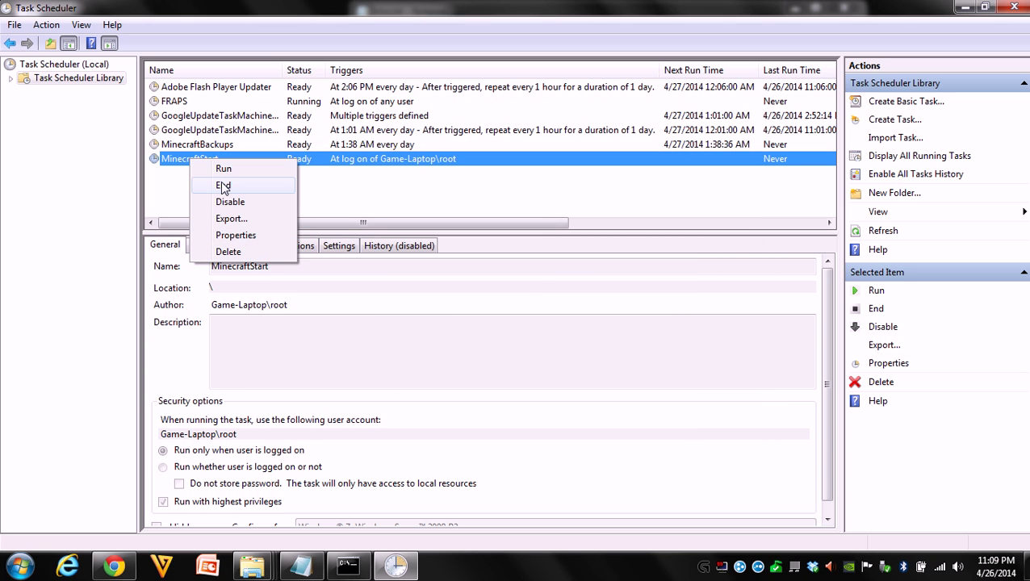
click(230, 235)
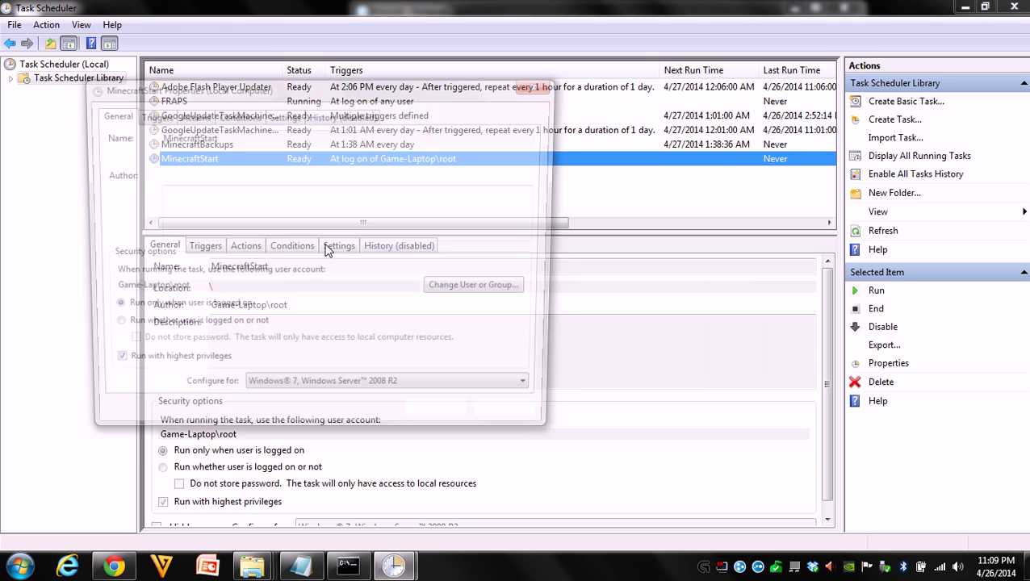
drag(201, 88, 418, 136)
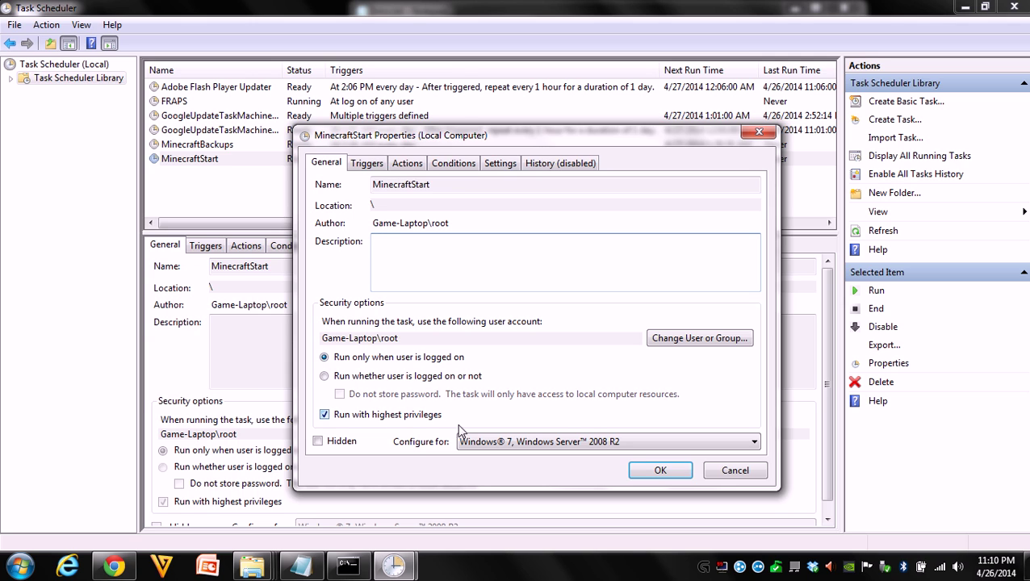
click(538, 448)
click(524, 455)
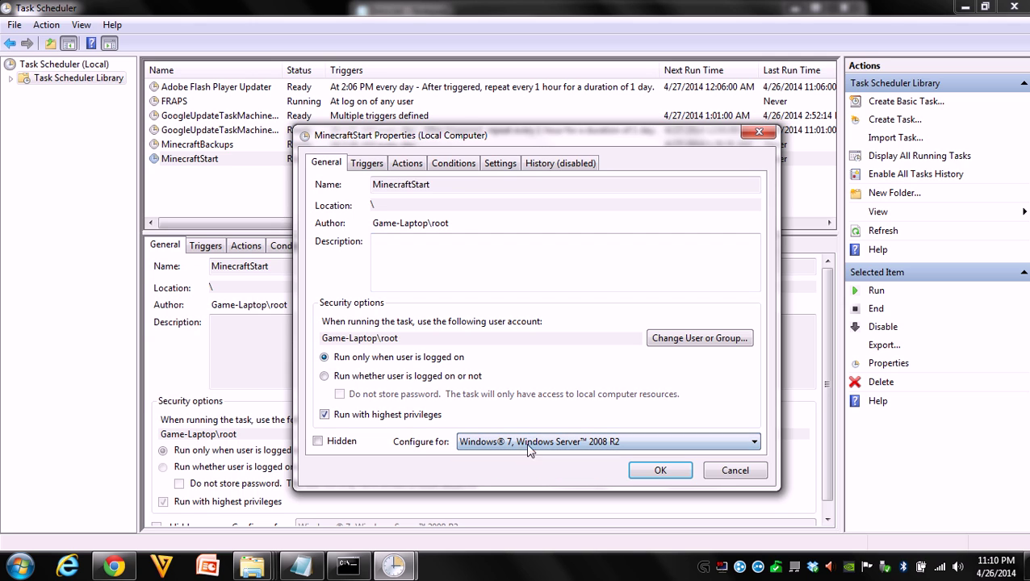
click(367, 164)
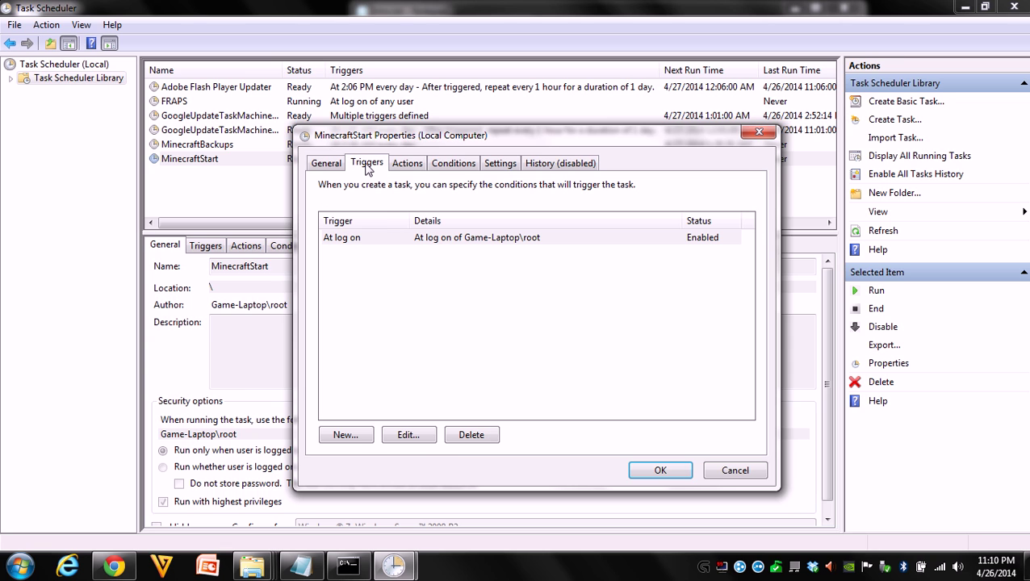
Step: Try an At log on trigger for a specific user, discard it, and view the ServerStart.bat action
click(346, 437)
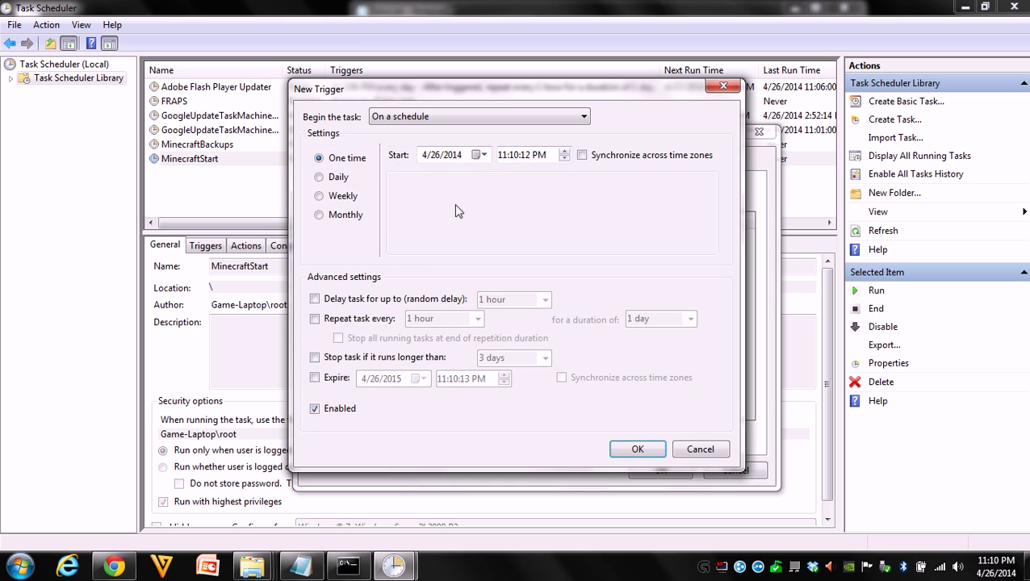
click(472, 117)
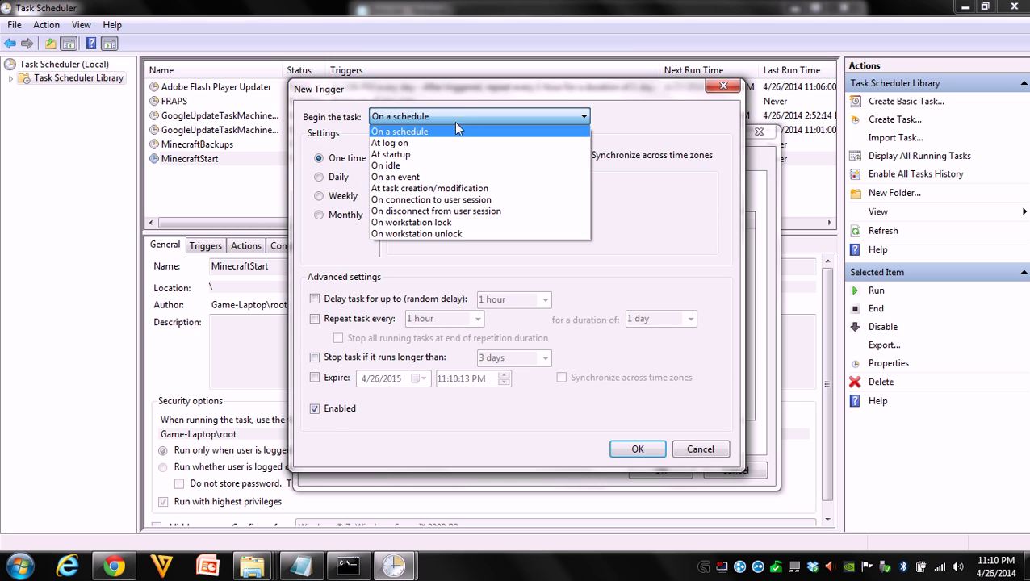
click(401, 144)
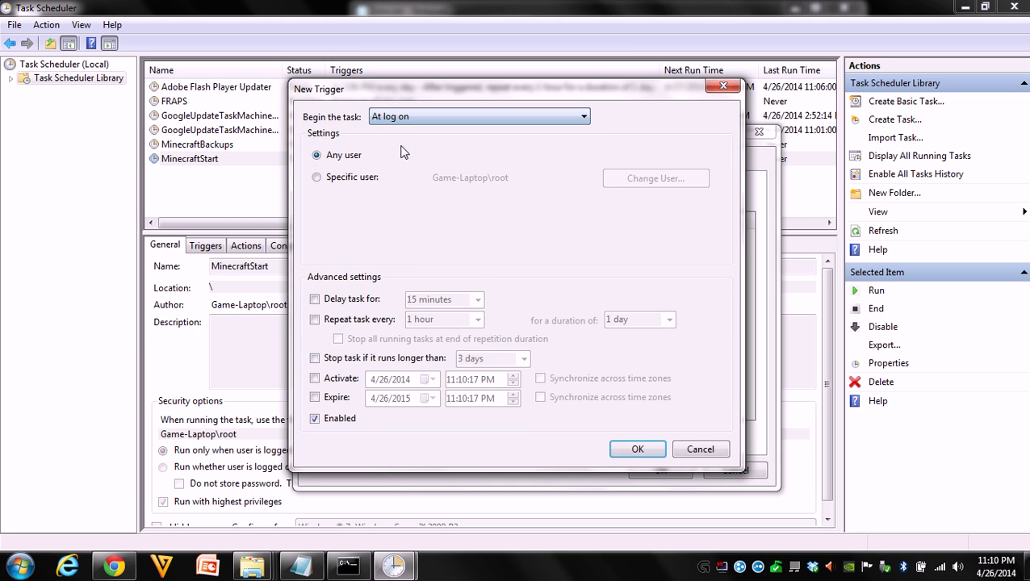
click(317, 178)
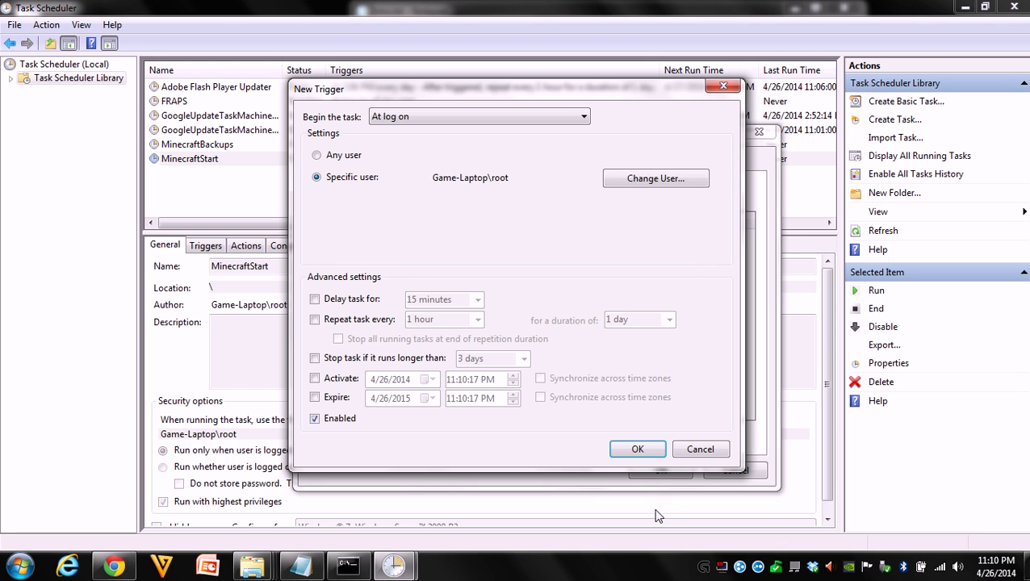
click(700, 451)
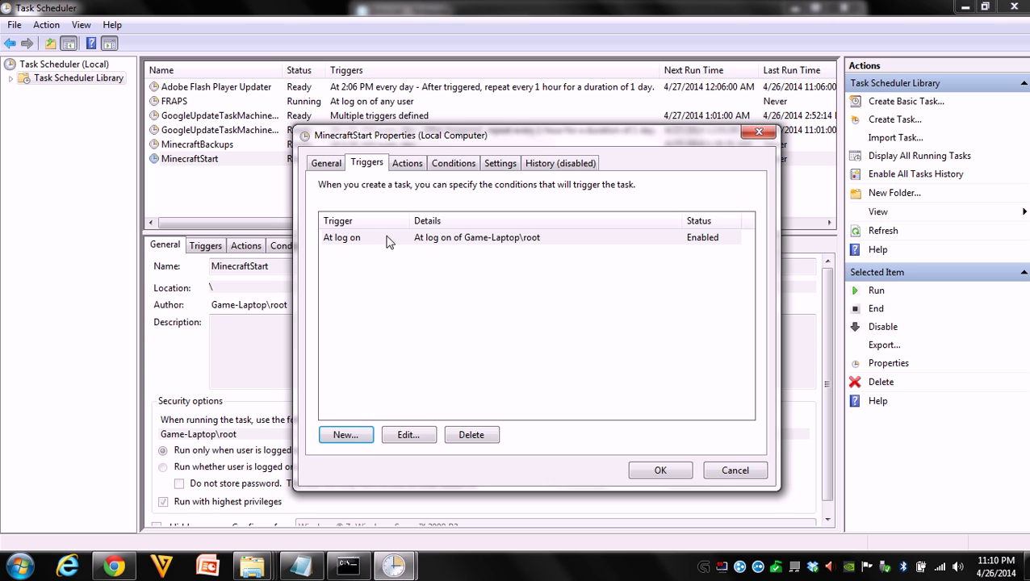
click(403, 167)
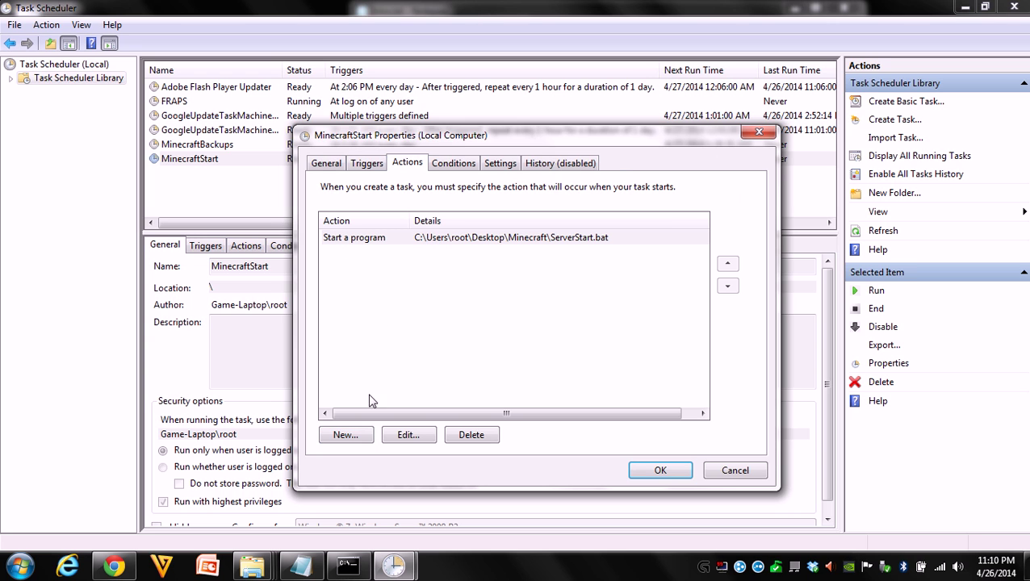
click(346, 436)
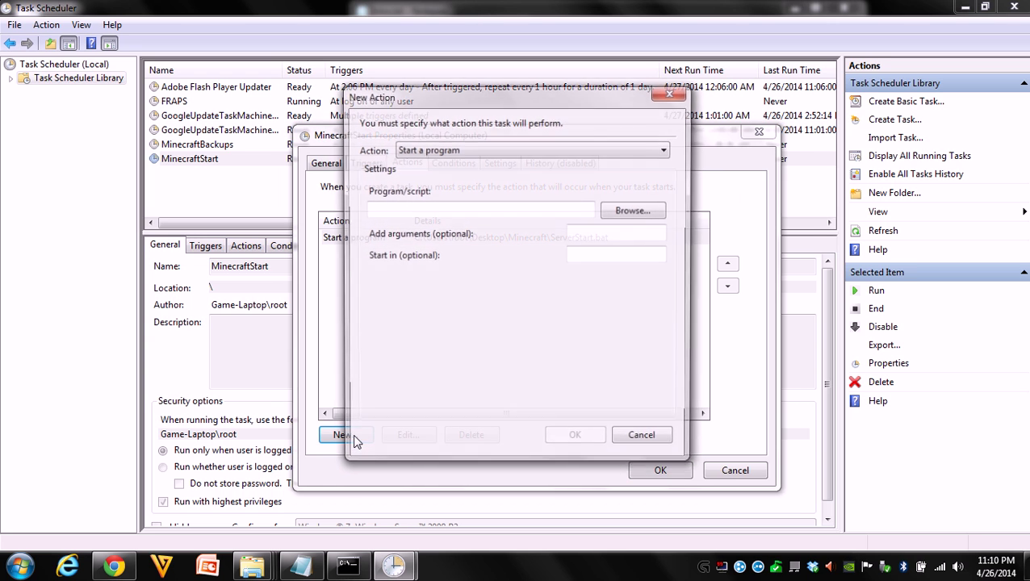
click(632, 212)
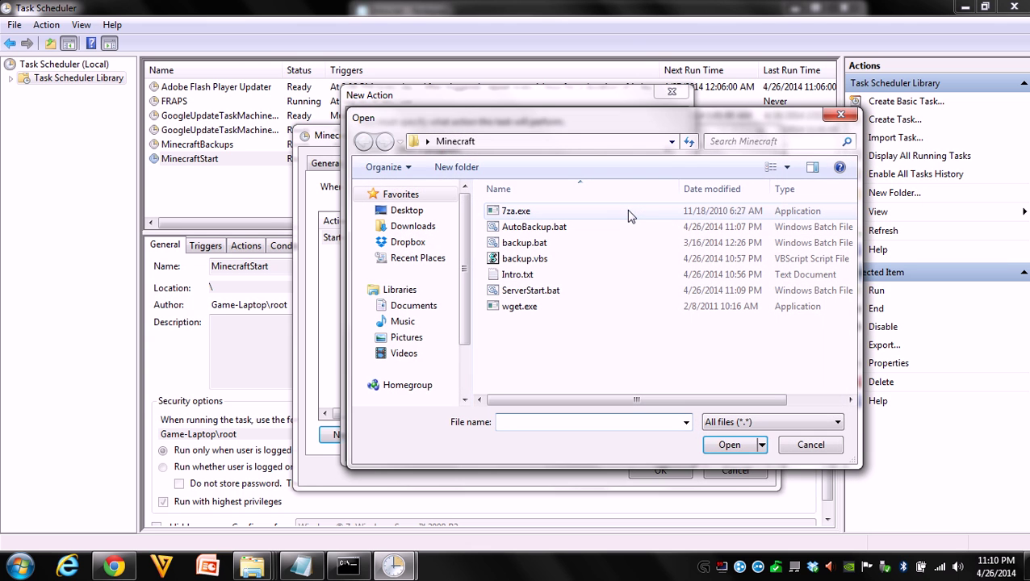
click(521, 296)
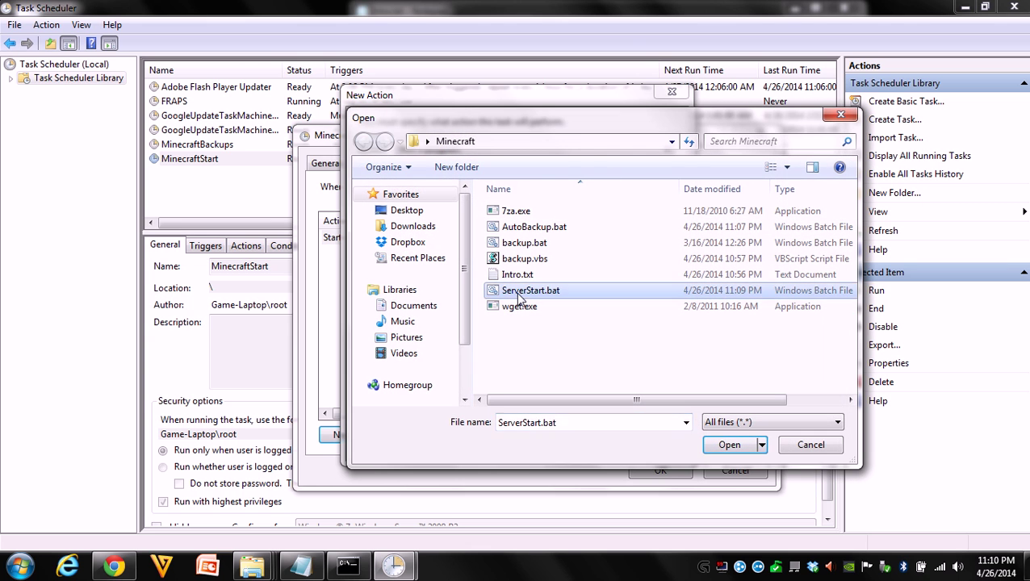
click(714, 452)
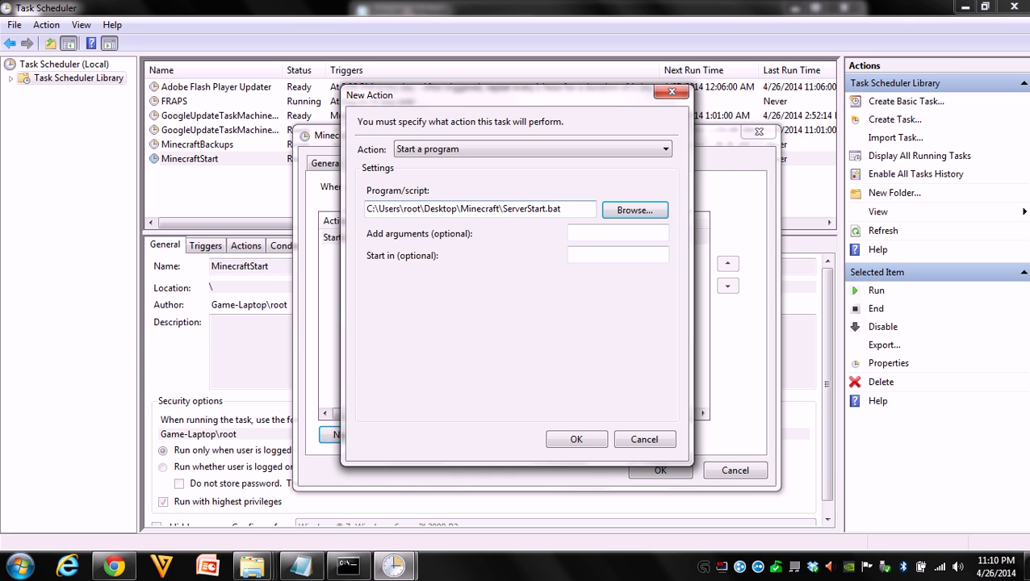
drag(502, 208, 338, 209)
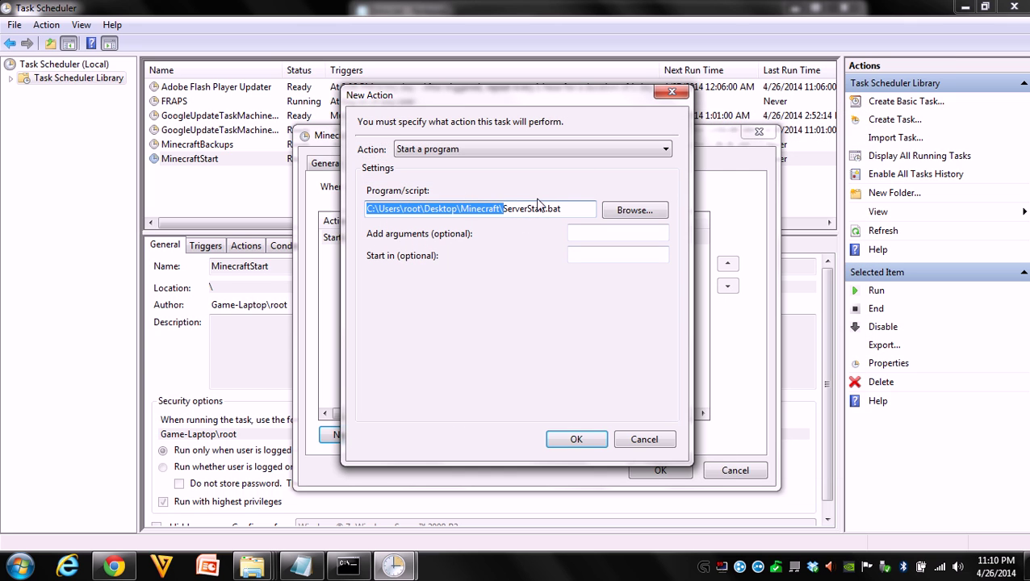
right_click(475, 210)
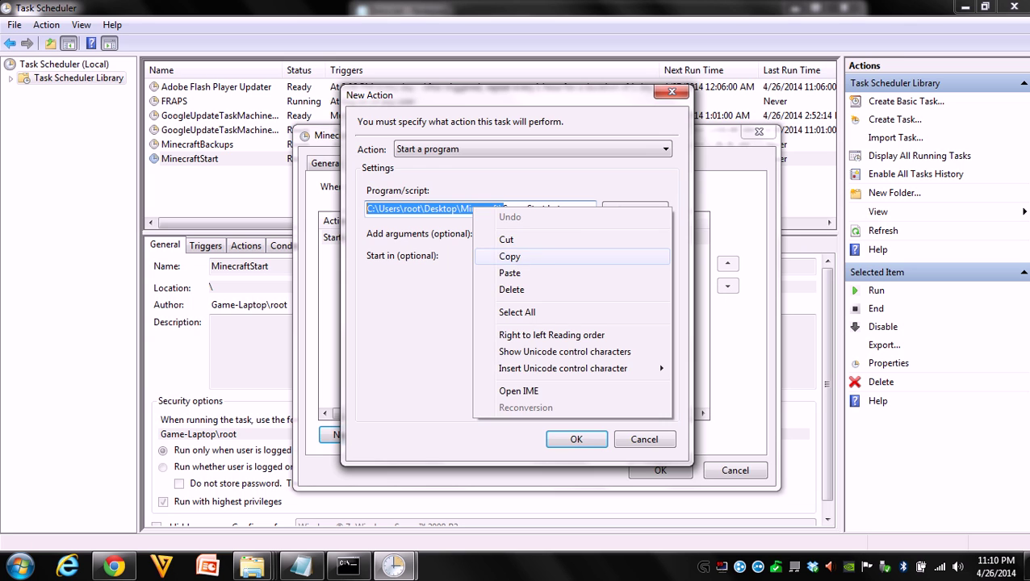
click(500, 255)
key(Tab)
key(Tab)
key(Tab)
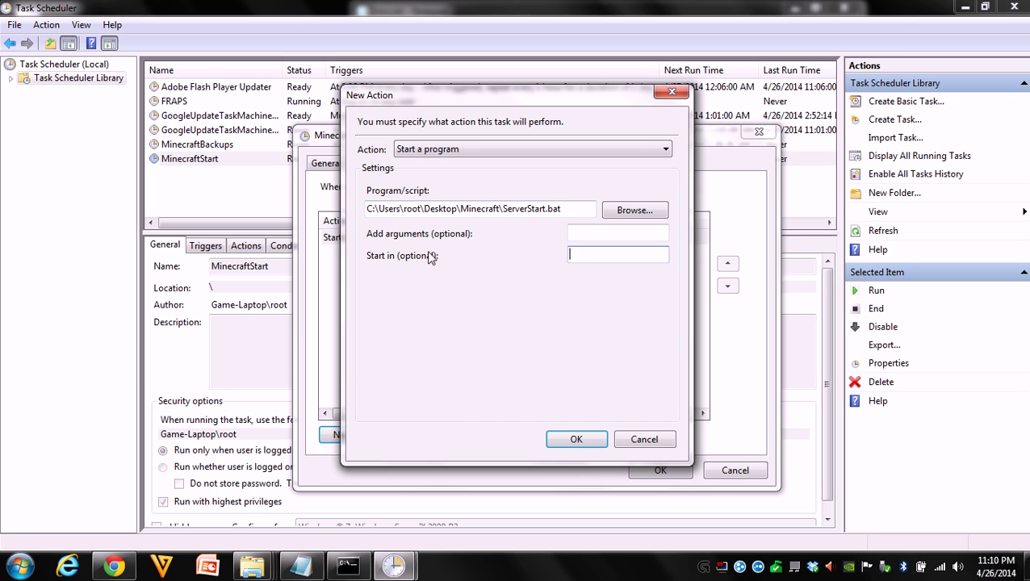
right_click(601, 255)
click(636, 324)
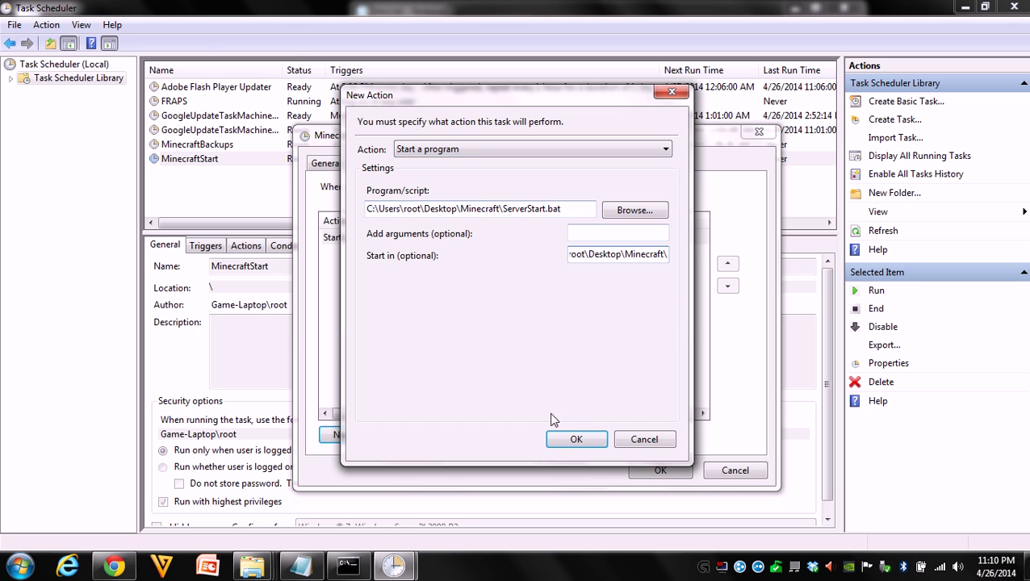
click(654, 445)
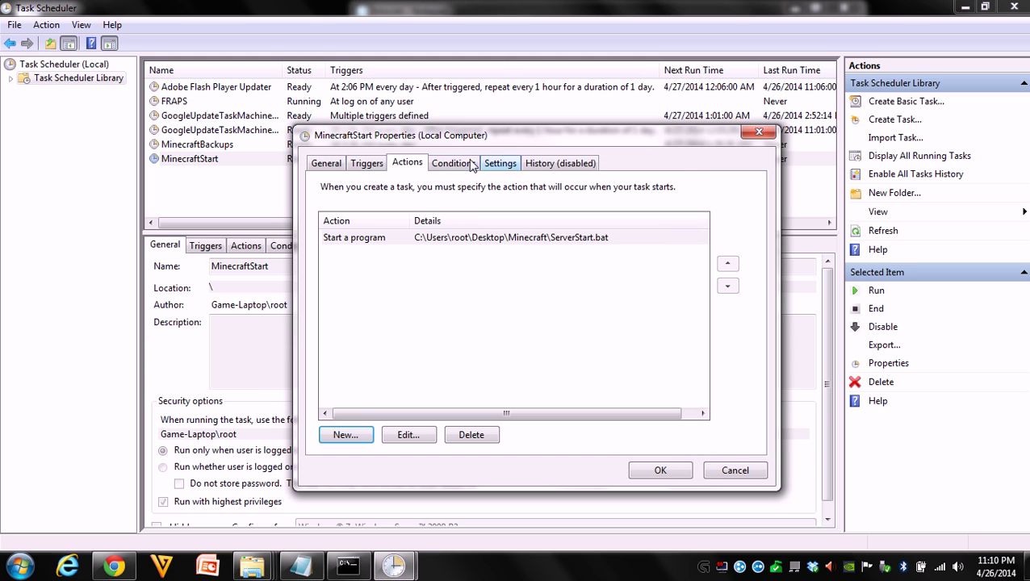
Step: Look over the Conditions, Settings and History tabs, close with OK, and reselect MinecraftStart
click(457, 164)
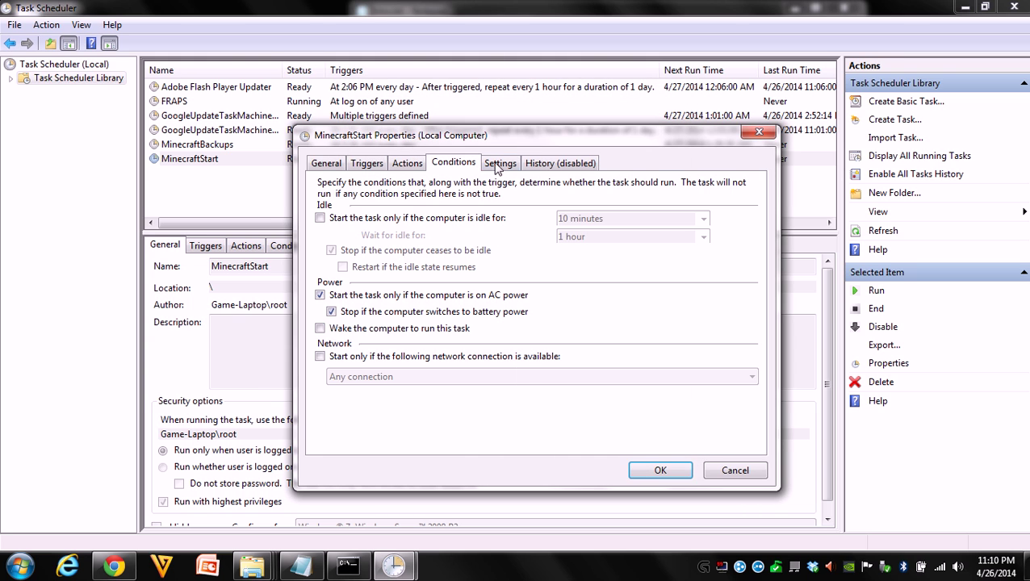
click(500, 164)
click(549, 164)
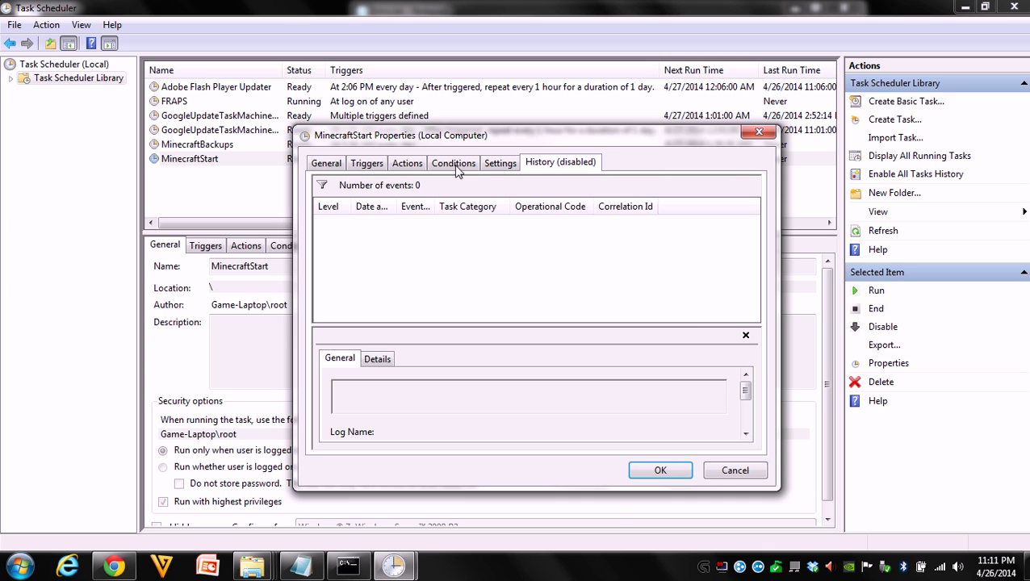
click(660, 470)
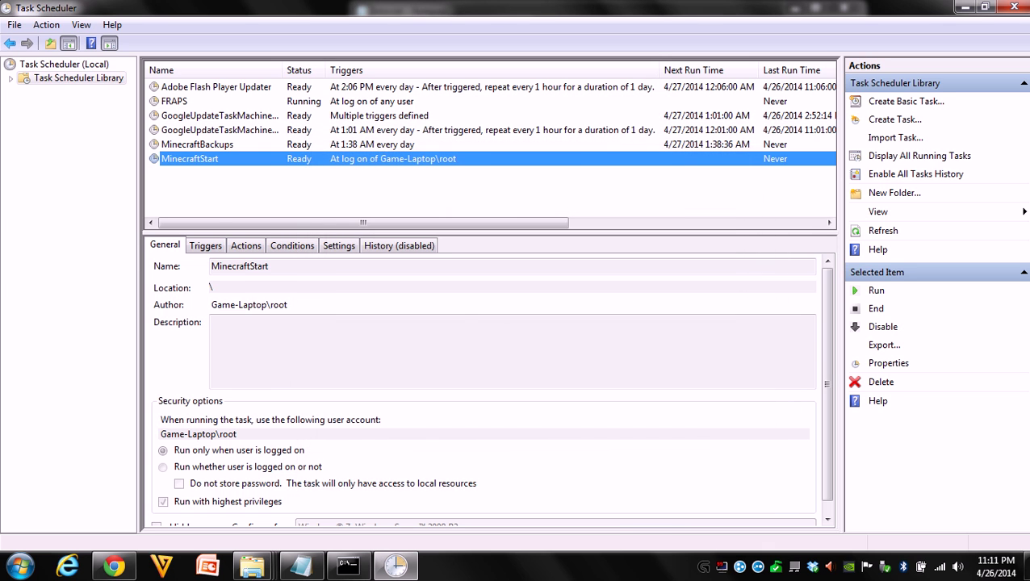
click(209, 143)
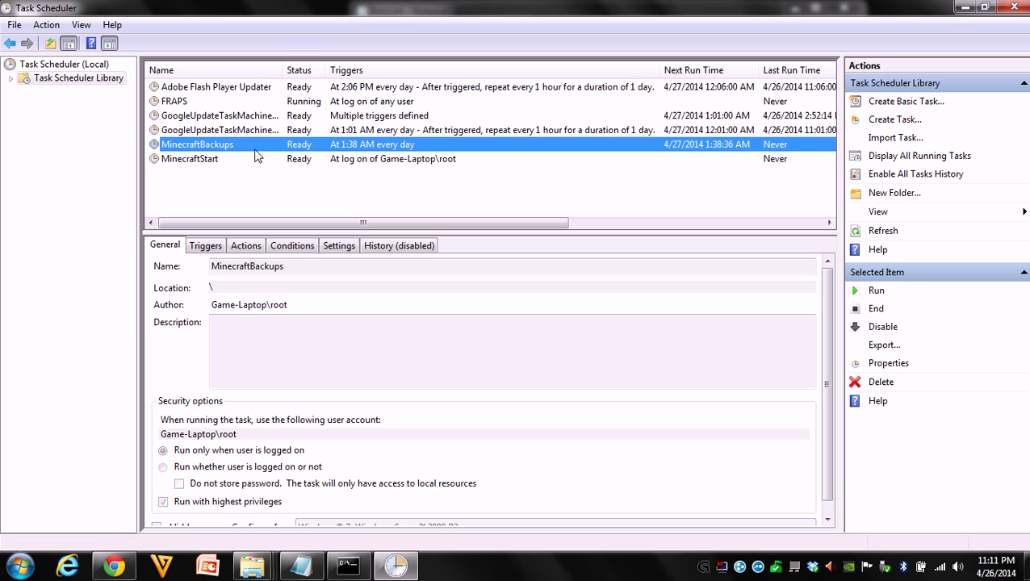
click(210, 160)
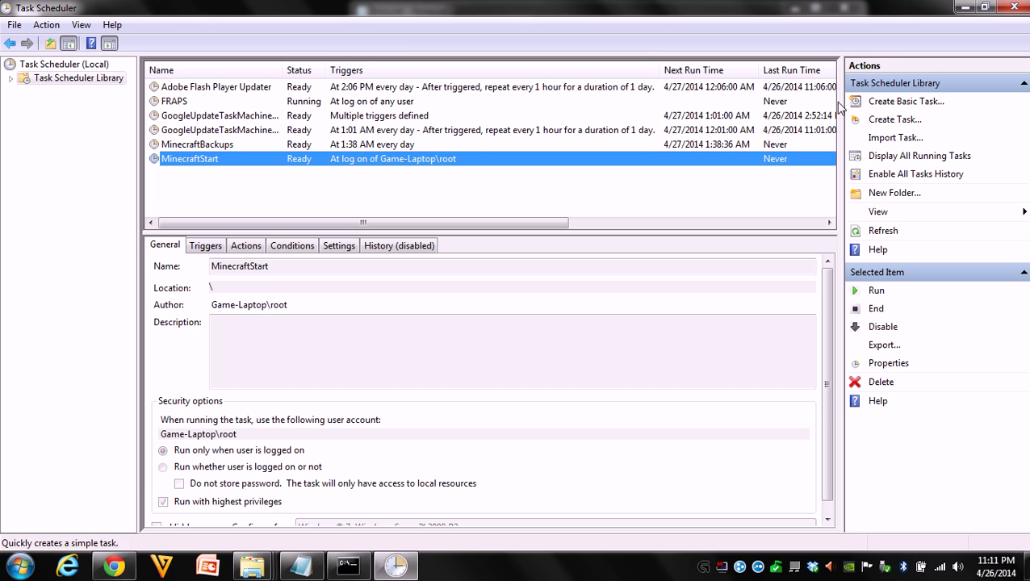
Step: Open MinecraftBackups' properties, keep Windows 7 compatibility, and show its daily 1:38 AM trigger
click(201, 146)
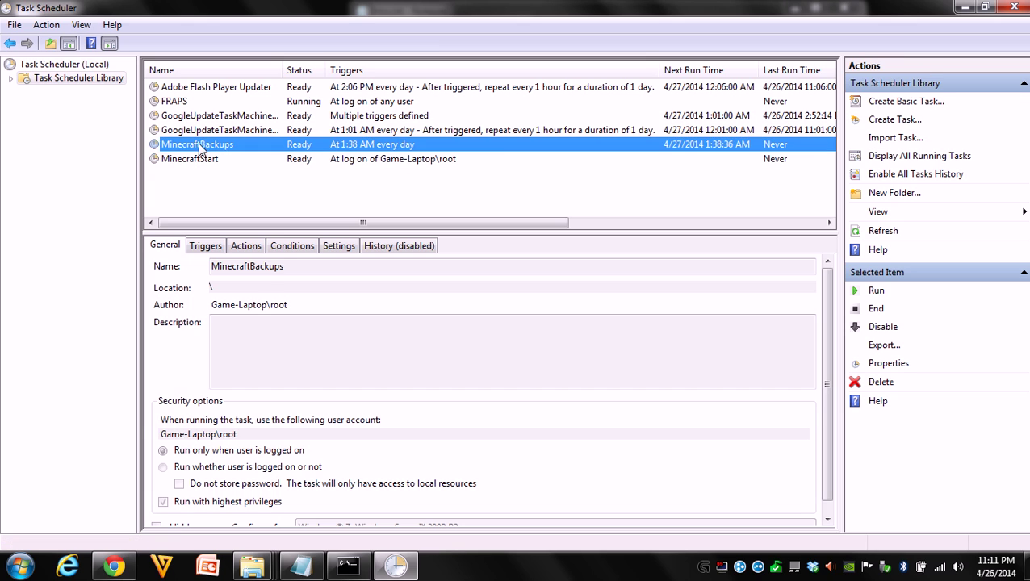
click(888, 121)
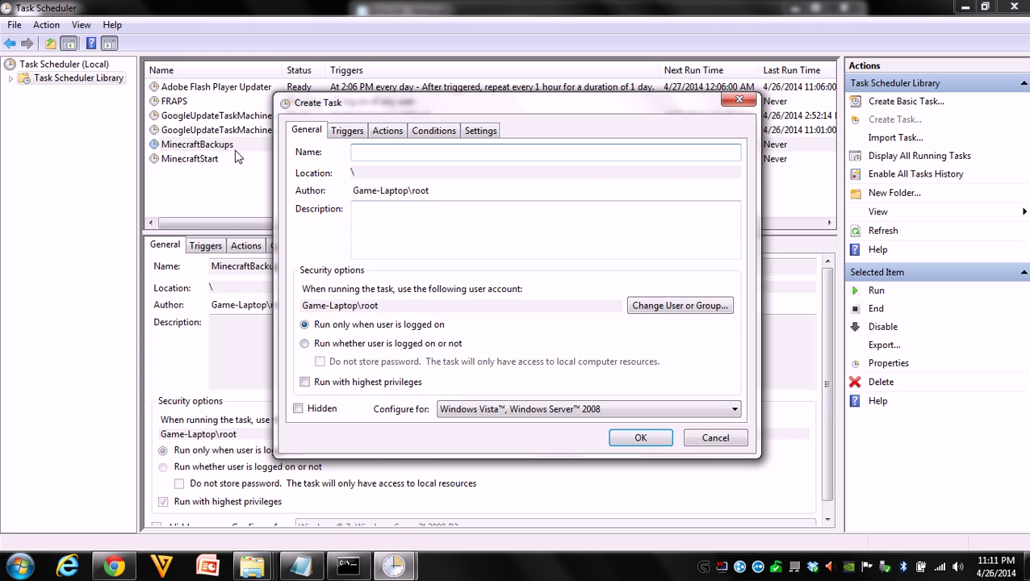
click(738, 99)
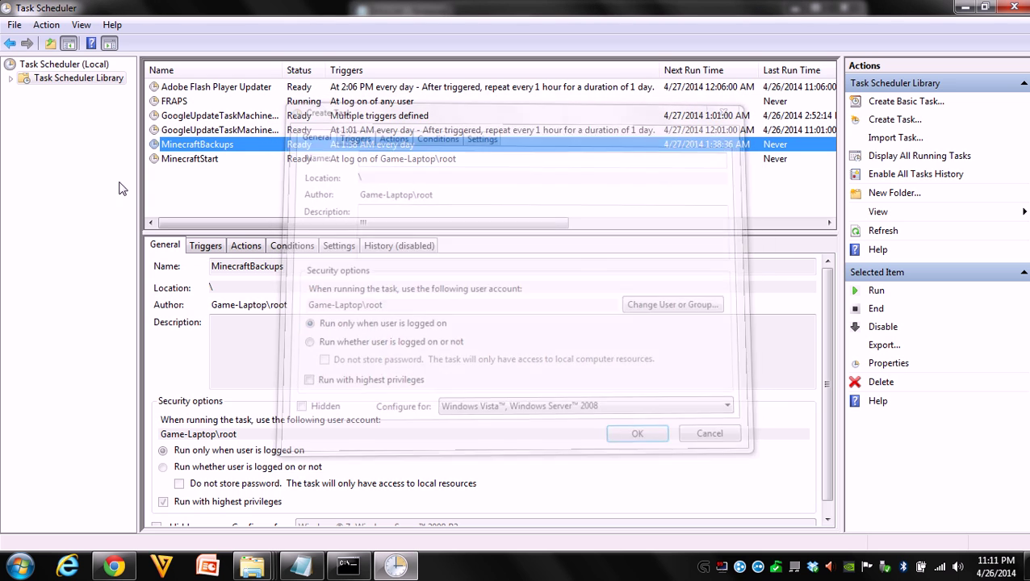
right_click(188, 148)
click(233, 221)
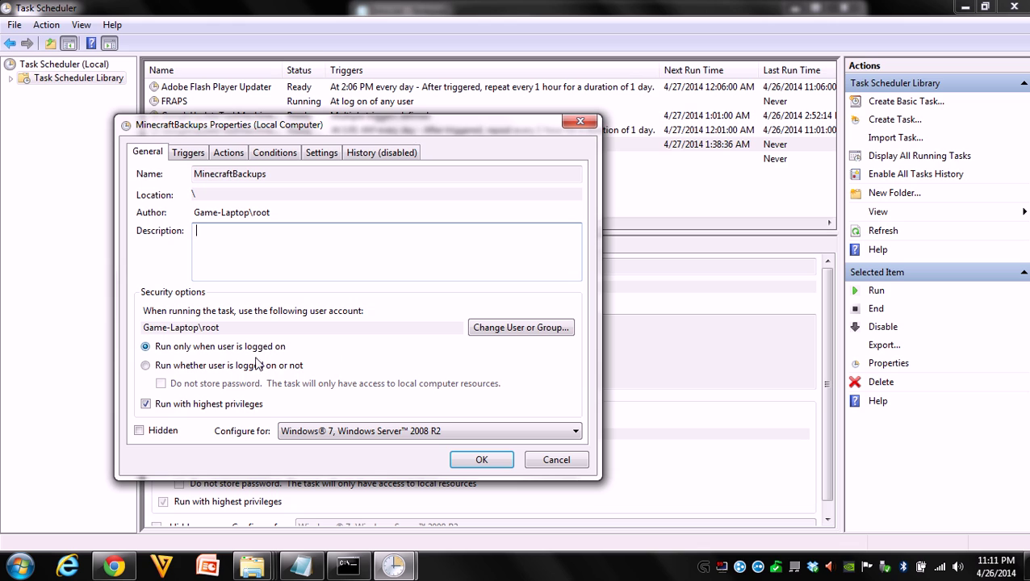
click(385, 433)
click(386, 433)
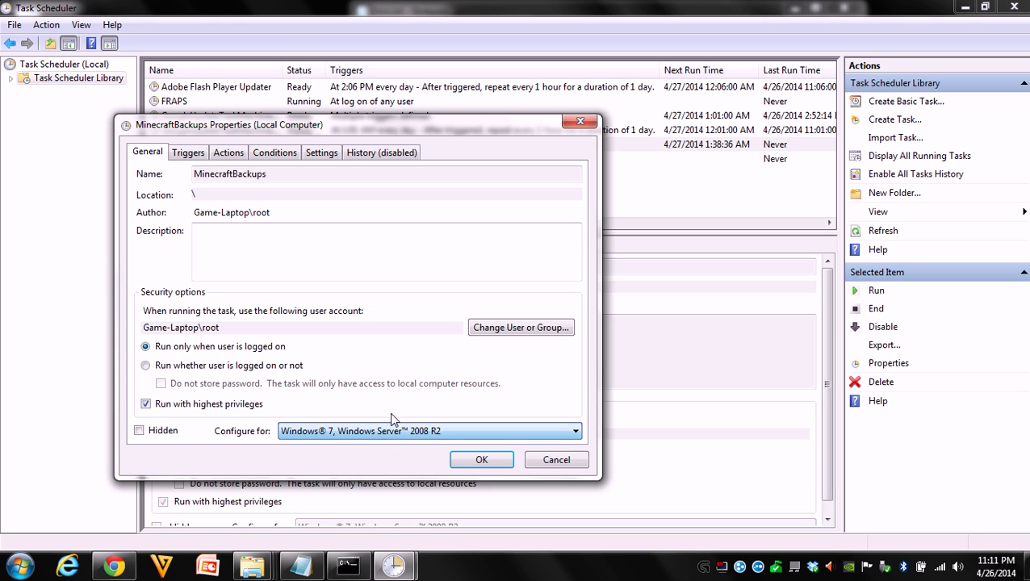
click(189, 152)
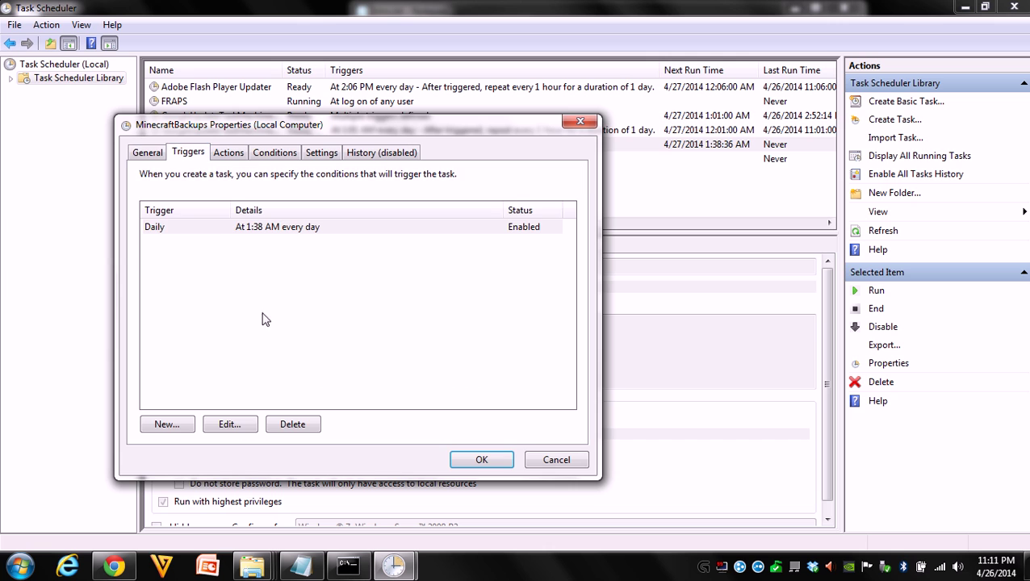
Step: Try a new Daily trigger with an adjusted start hour, discard it, and keep the existing 1:38 AM trigger
click(215, 229)
click(164, 425)
click(331, 179)
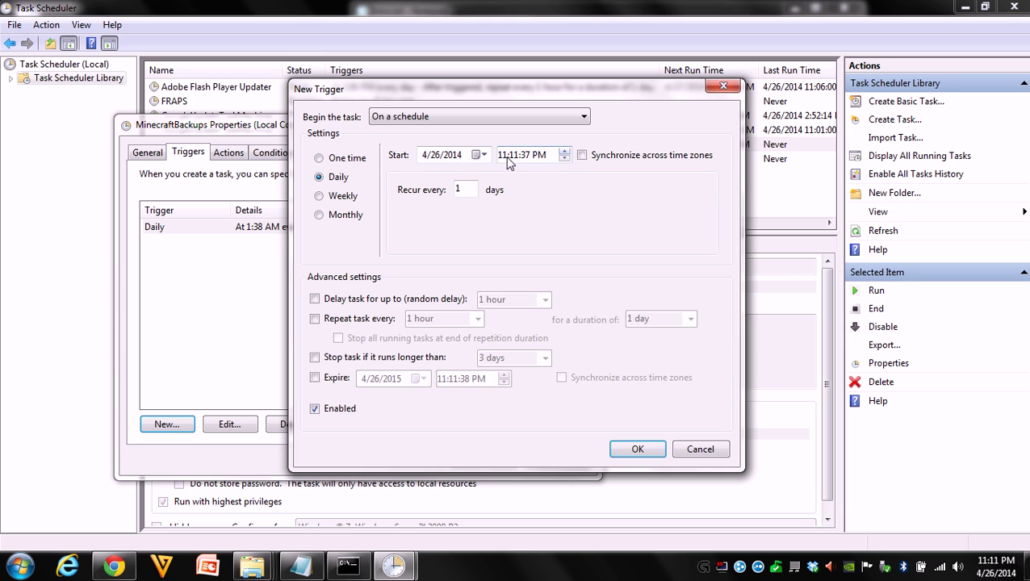
click(509, 159)
click(723, 456)
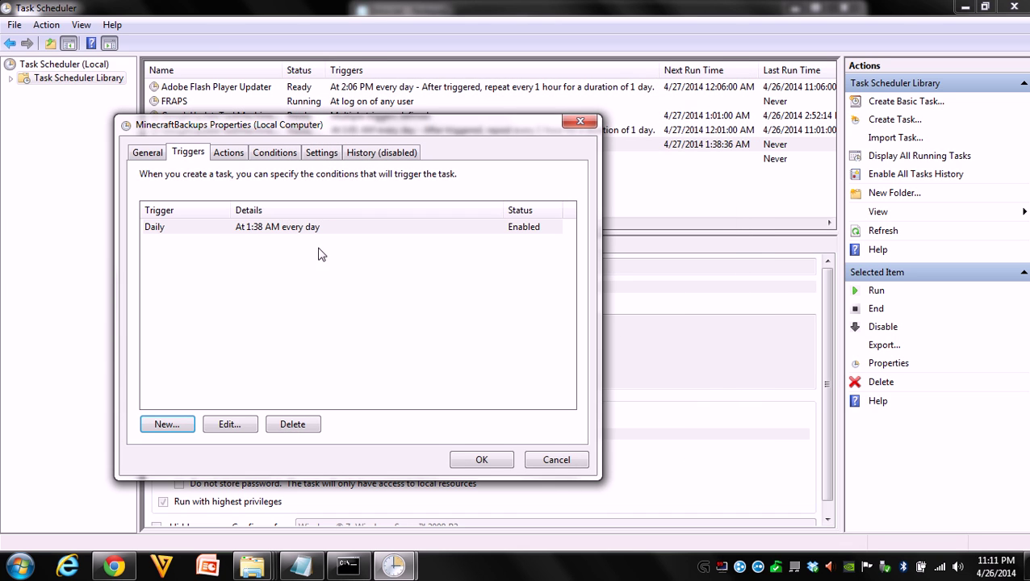
click(331, 229)
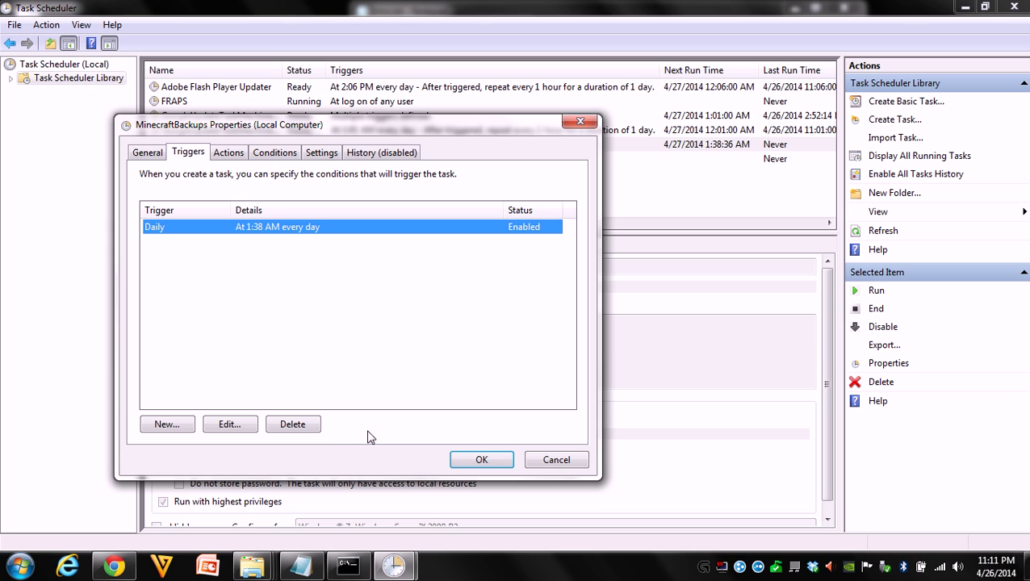
Step: Start a new action on the Actions tab and browse to backup.bat as the program
click(229, 152)
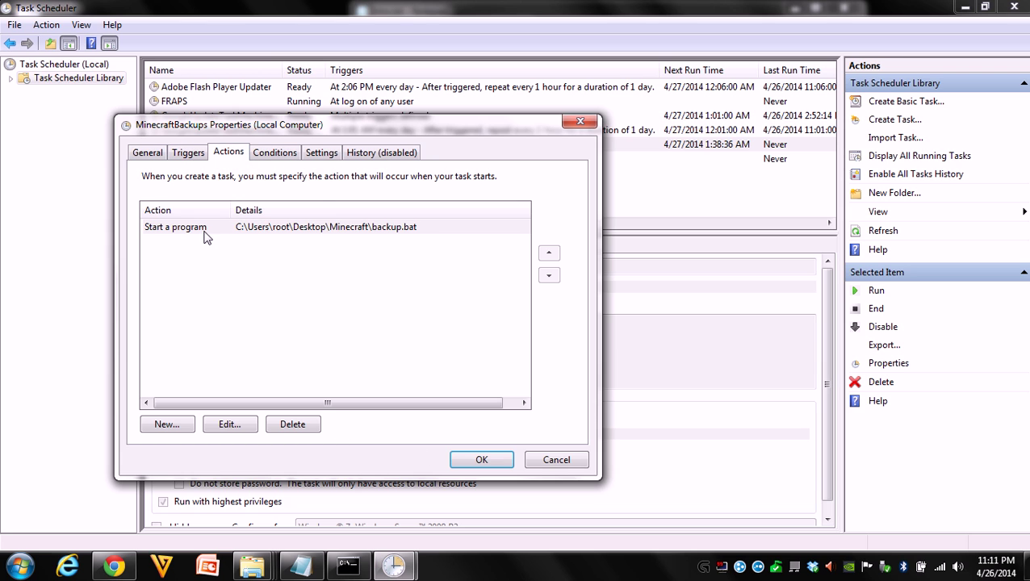
click(165, 428)
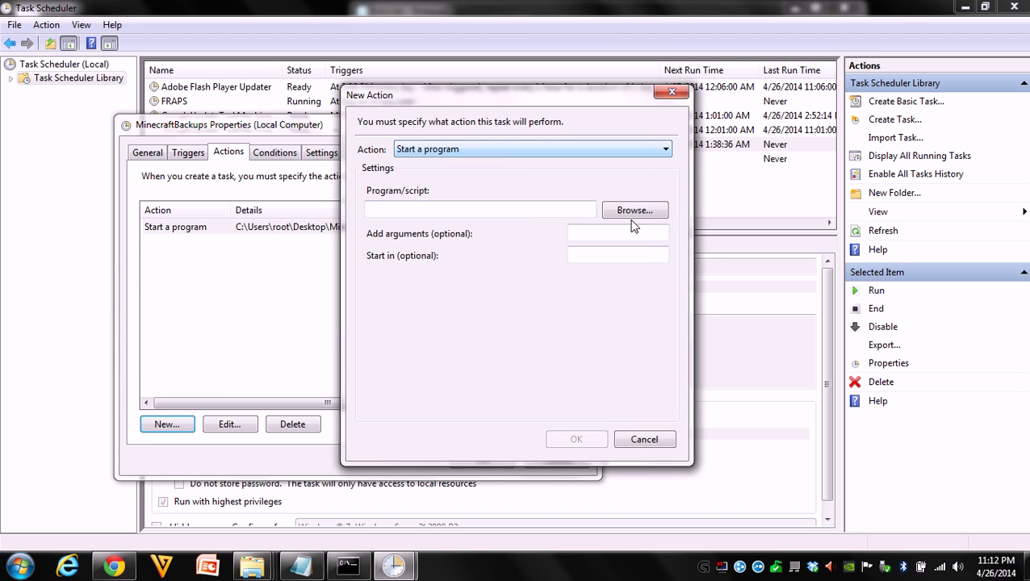
click(637, 214)
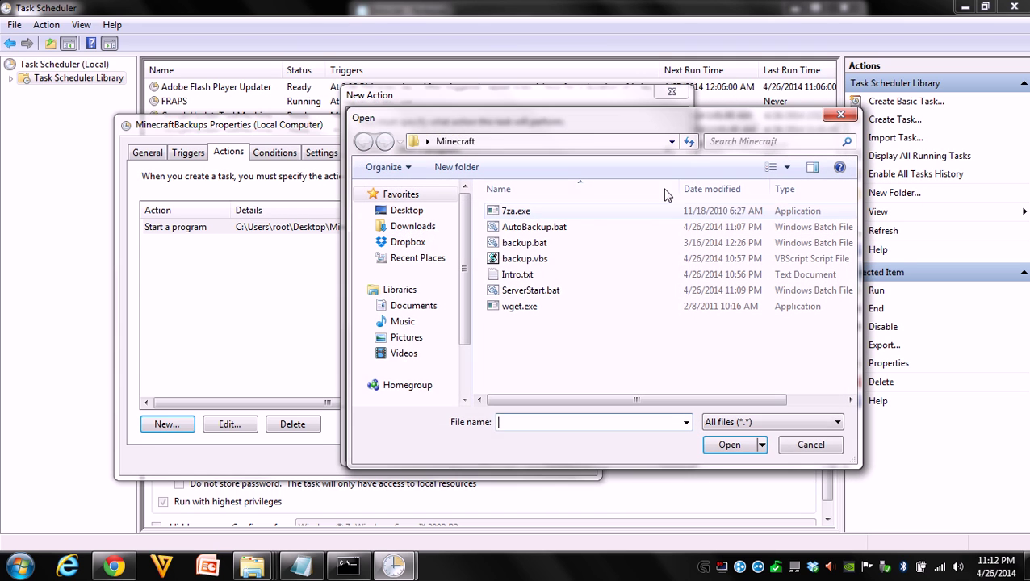
click(543, 243)
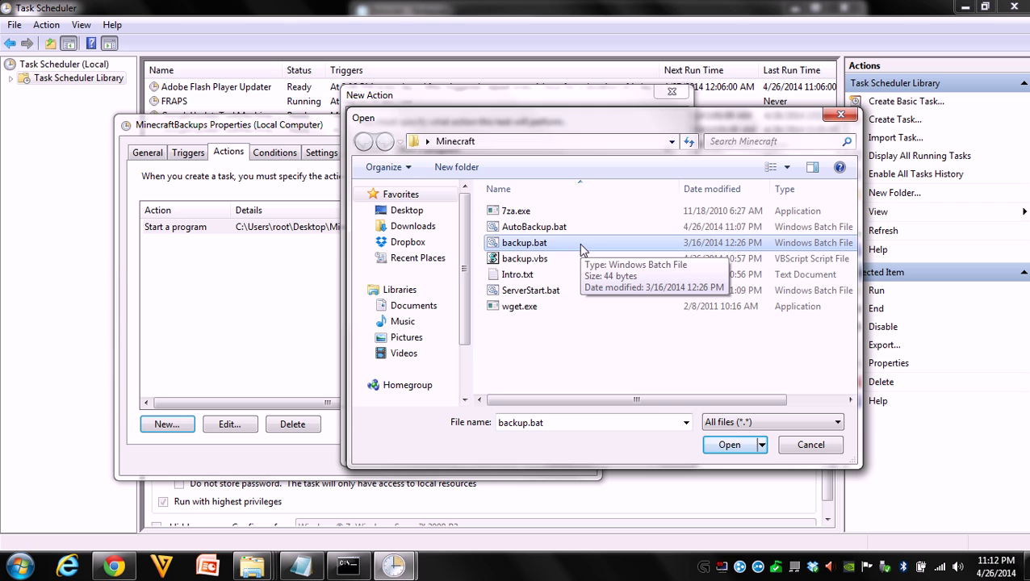
click(761, 445)
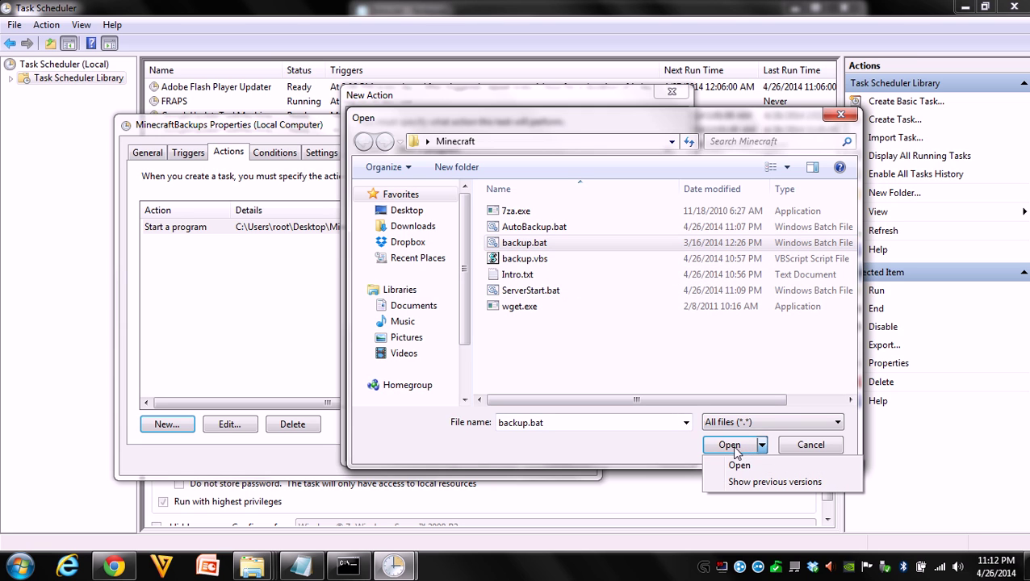
click(731, 446)
click(731, 447)
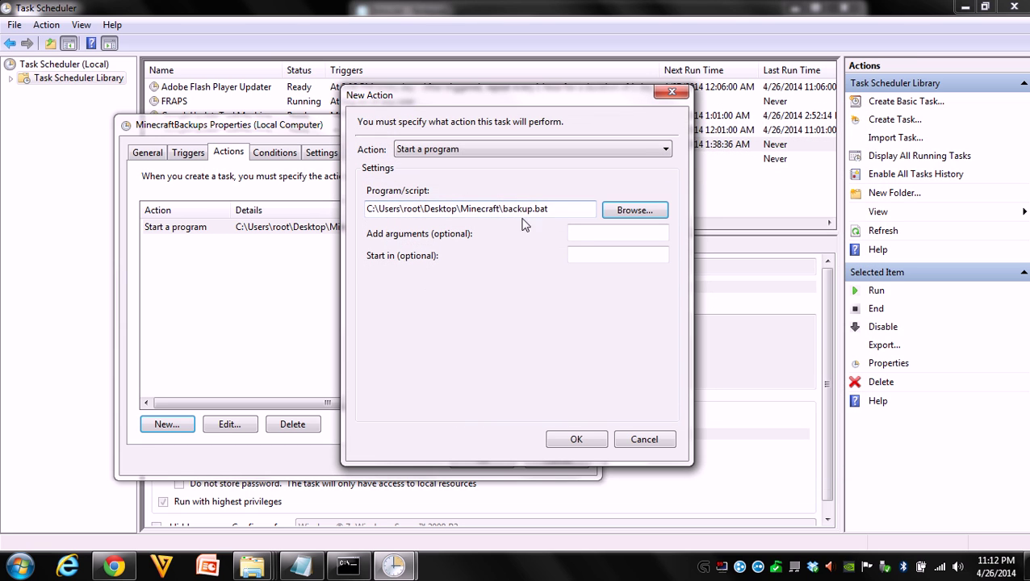
Step: Copy the Minecraft folder path into Start in, discard the new action, review remaining tabs, and press OK
drag(504, 209, 366, 209)
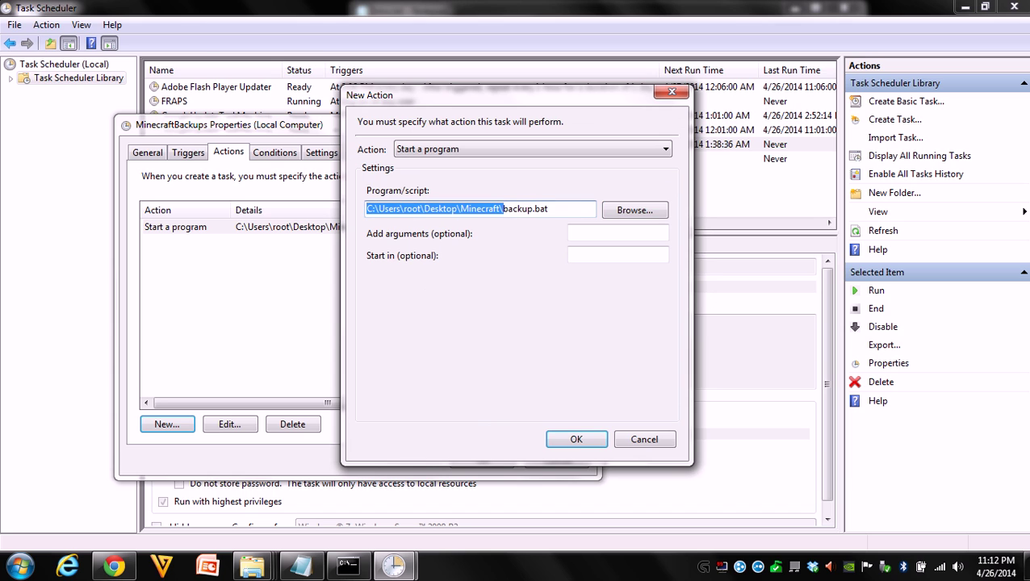
right_click(381, 210)
click(429, 257)
click(594, 255)
right_click(592, 255)
click(629, 323)
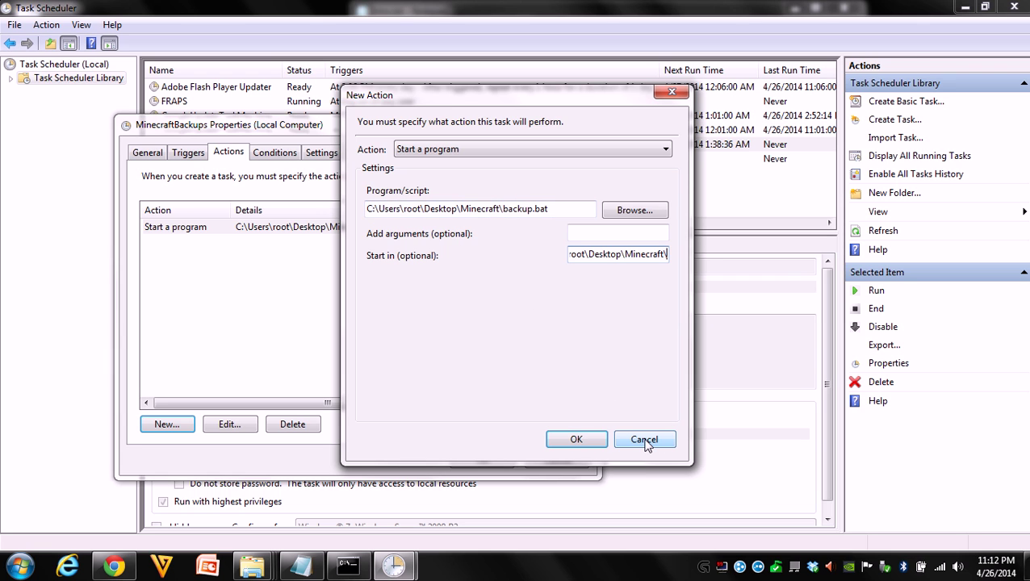
click(576, 439)
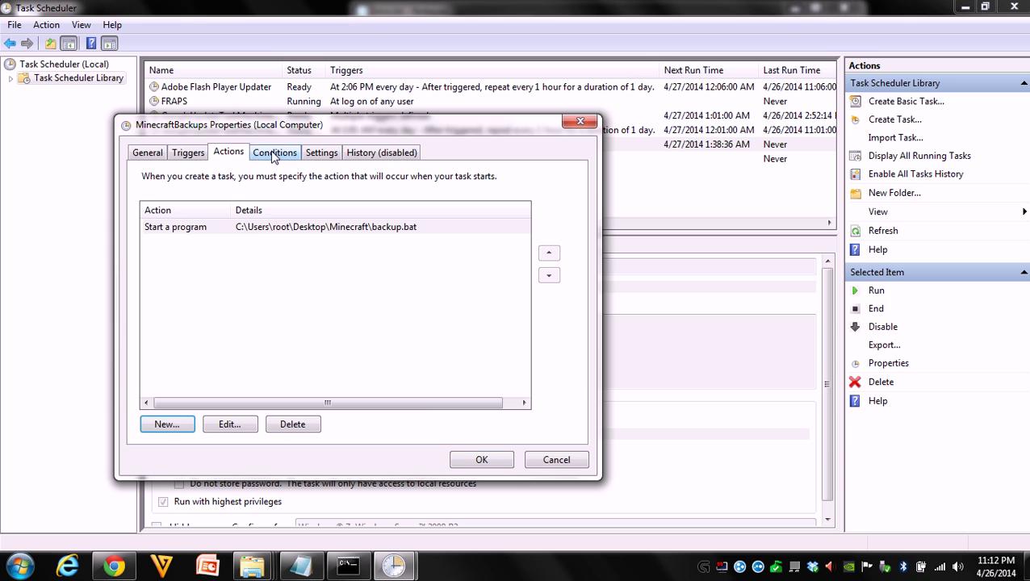
click(322, 152)
click(381, 152)
click(481, 462)
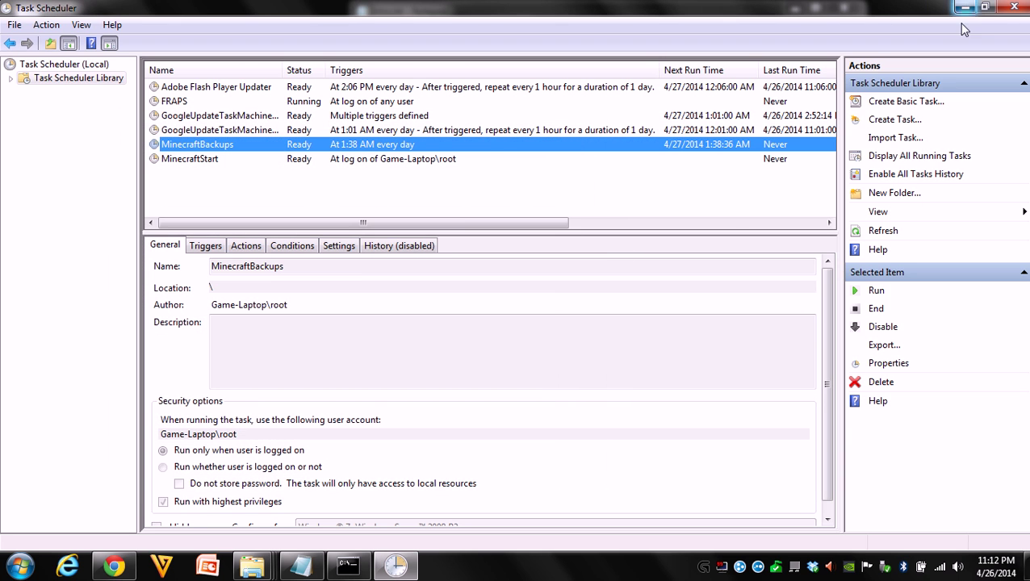
Step: Restore Task Scheduler to a window and close the Notepad setup notes
click(986, 8)
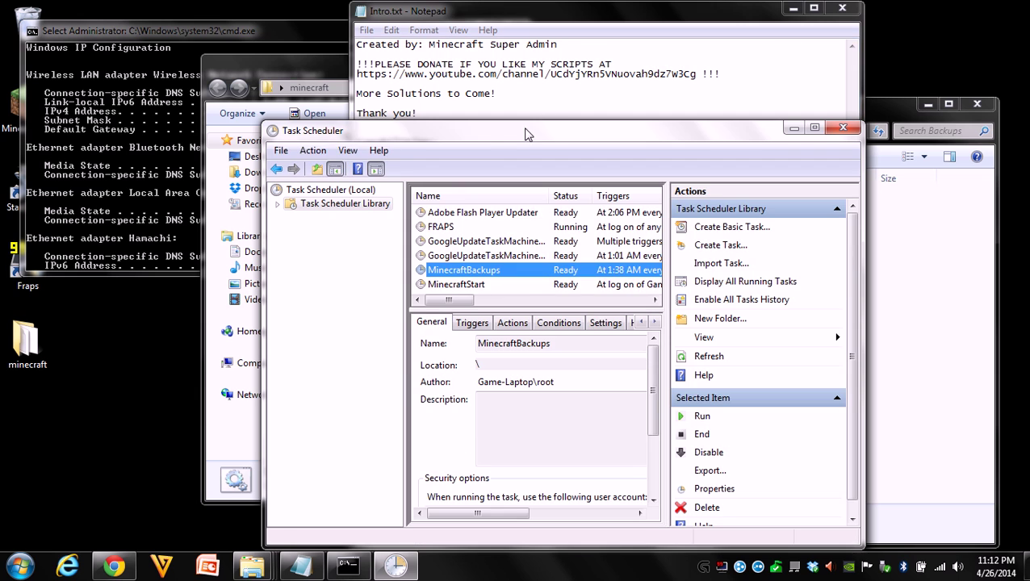
drag(525, 131, 236, 161)
click(631, 12)
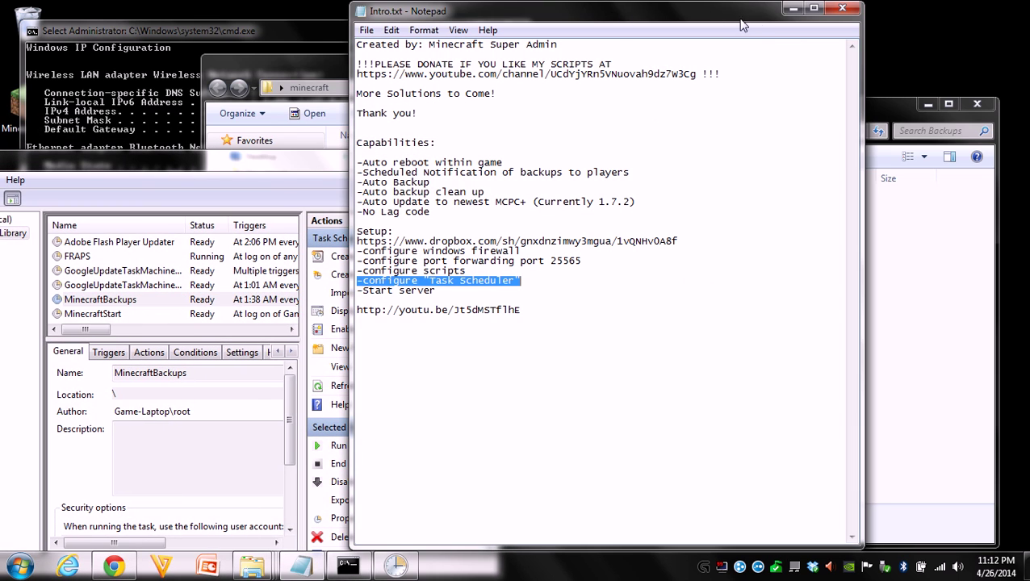
click(437, 290)
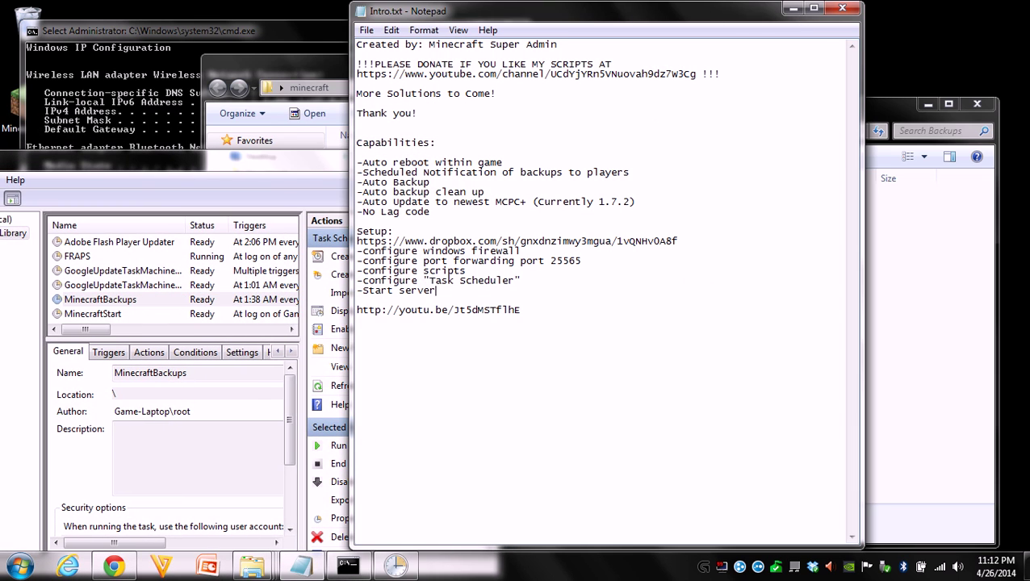
click(843, 8)
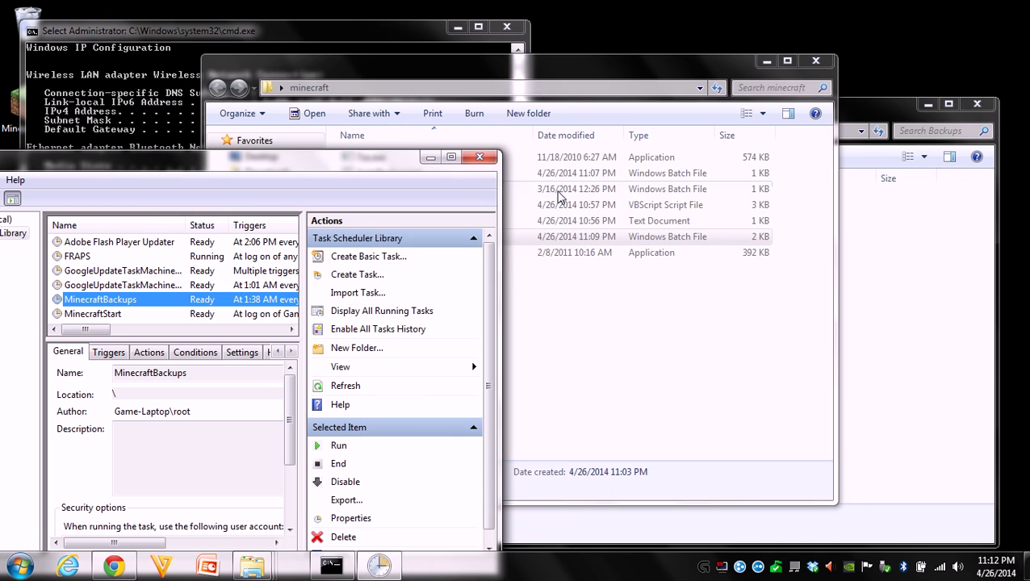
Step: Minimise the Backups folder and command prompt, and move the minecraft folder window to the top
click(612, 63)
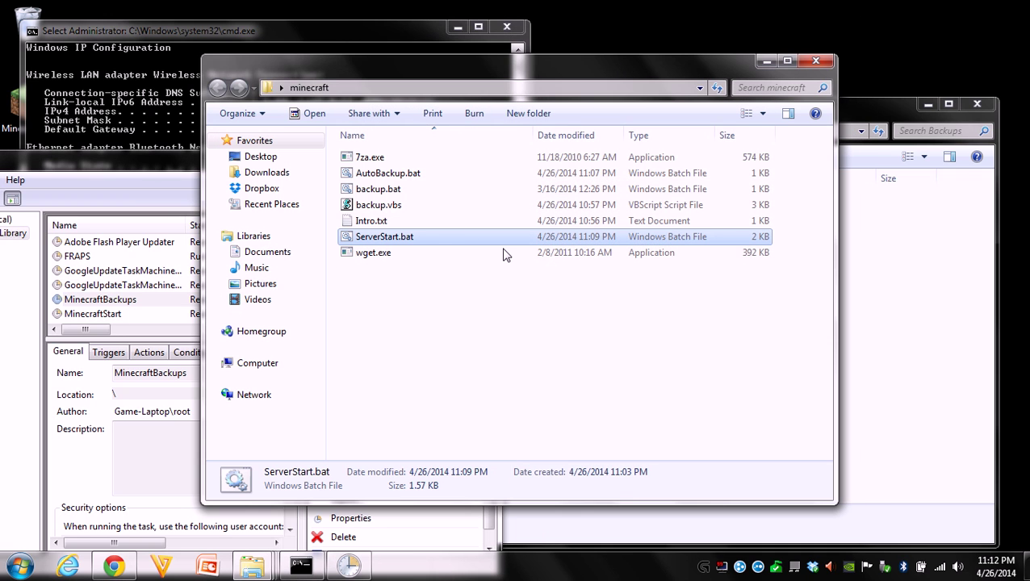
click(945, 247)
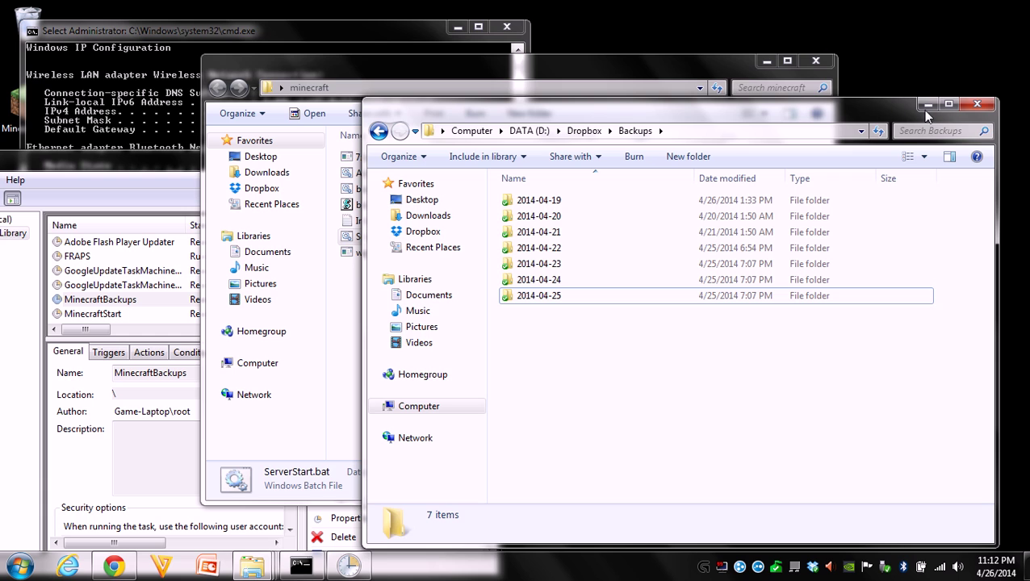
click(927, 106)
drag(441, 59, 510, 58)
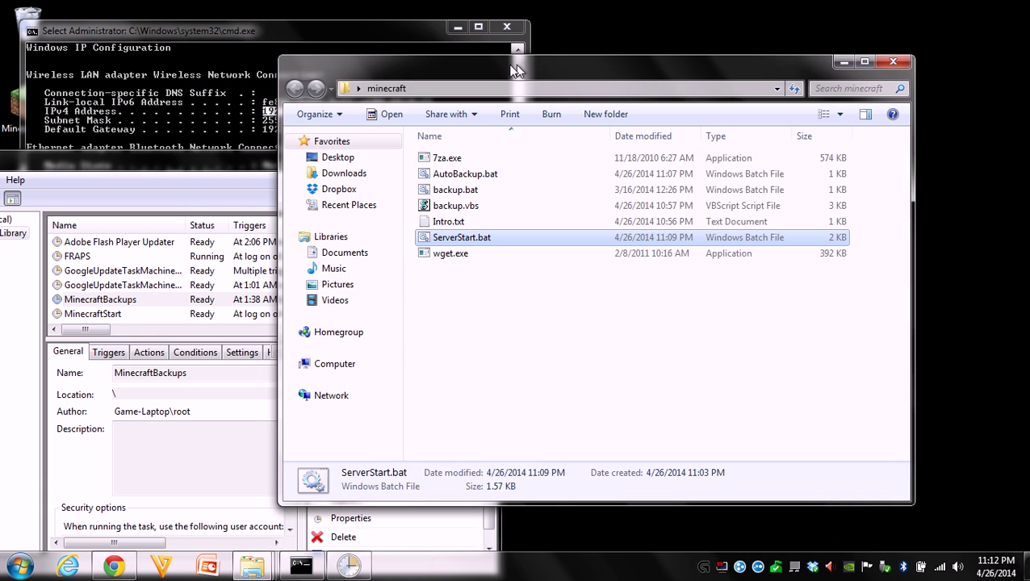
click(455, 27)
drag(576, 65, 623, 12)
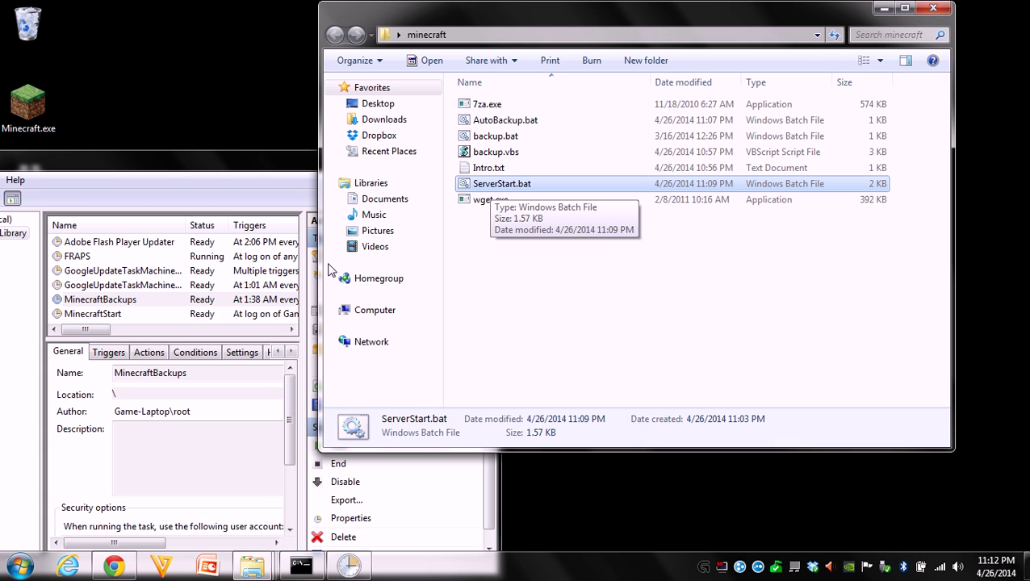
Step: Run the MinecraftStart task, then dock the minecraft folder right and move the server console left
click(86, 315)
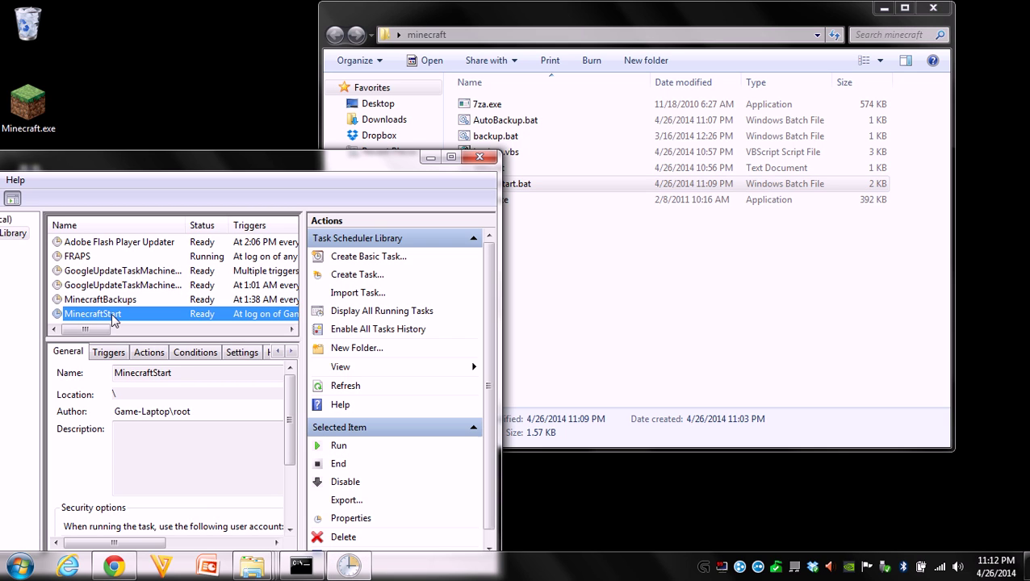
right_click(94, 317)
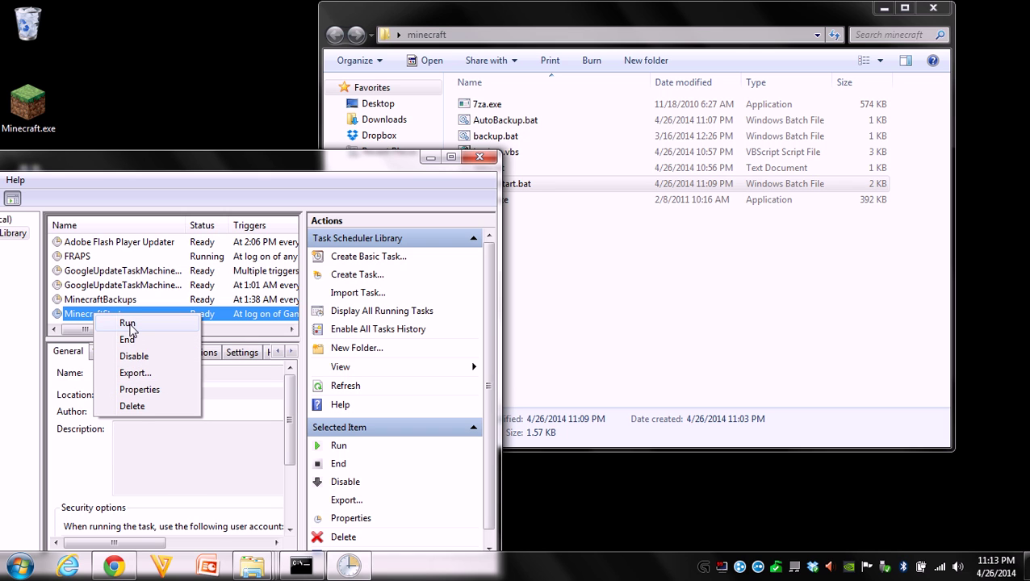
click(128, 324)
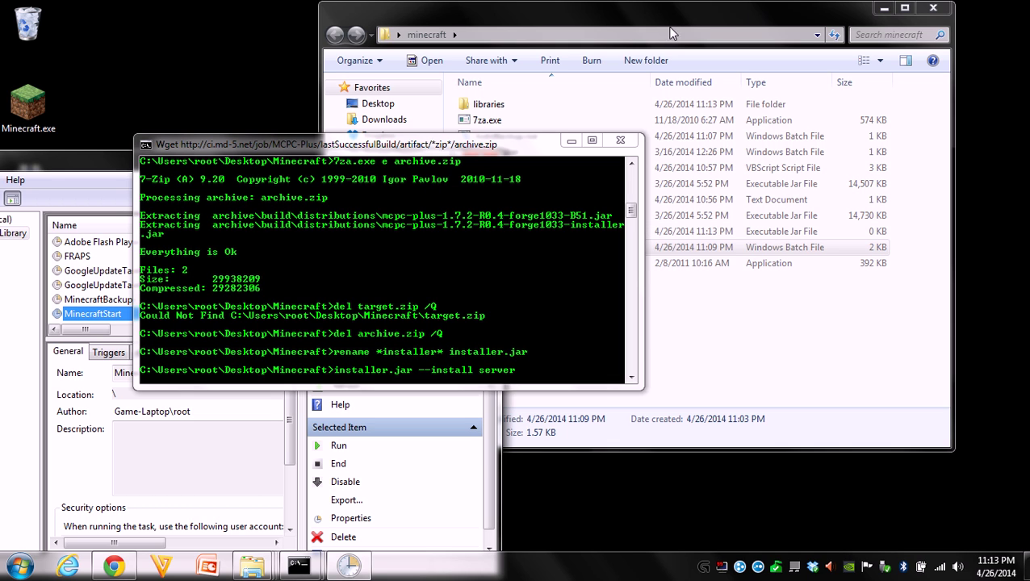
drag(663, 27, 1027, 32)
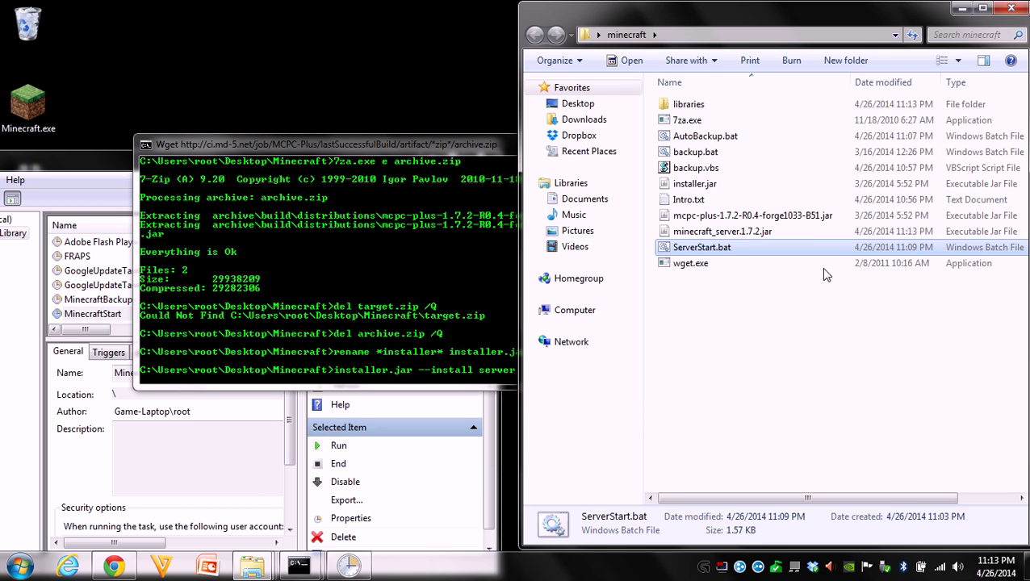
drag(429, 147, 298, 132)
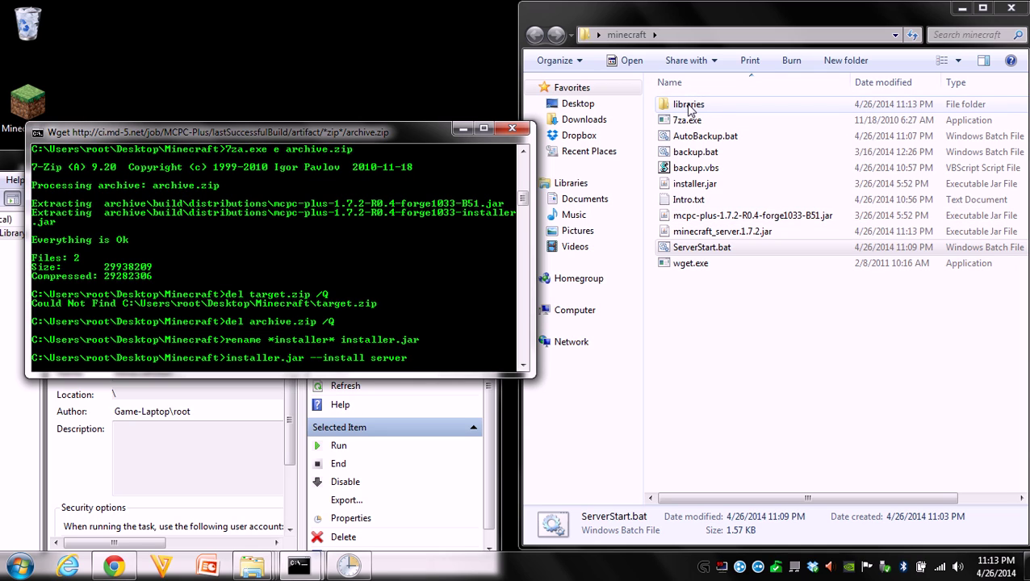
Step: Compare the details of minecraft_server.1.7.2.jar and mcpc-plus-1.7.2-R0.4-forge1033-B51.jar in the minecraft folder
click(723, 231)
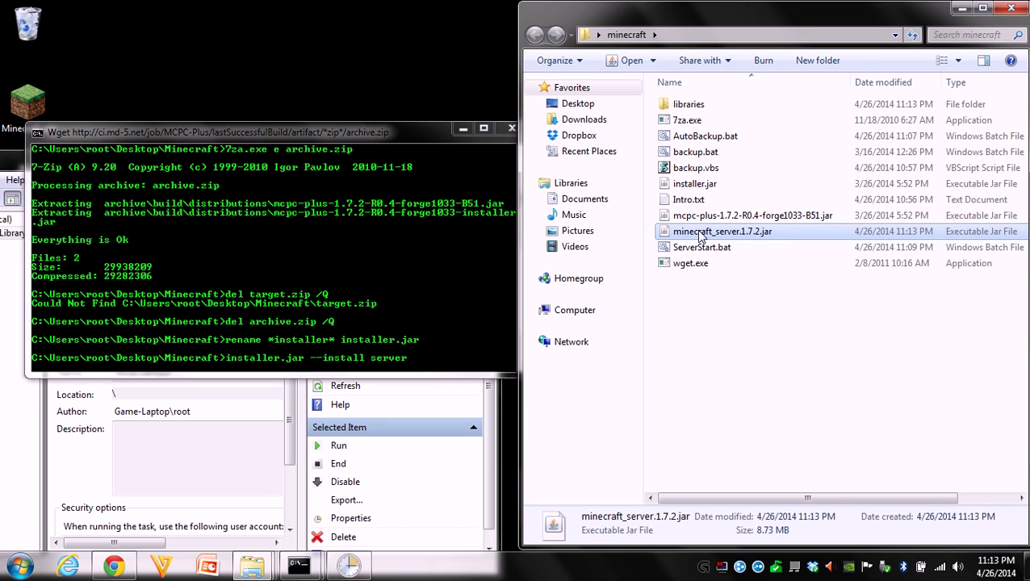
click(724, 215)
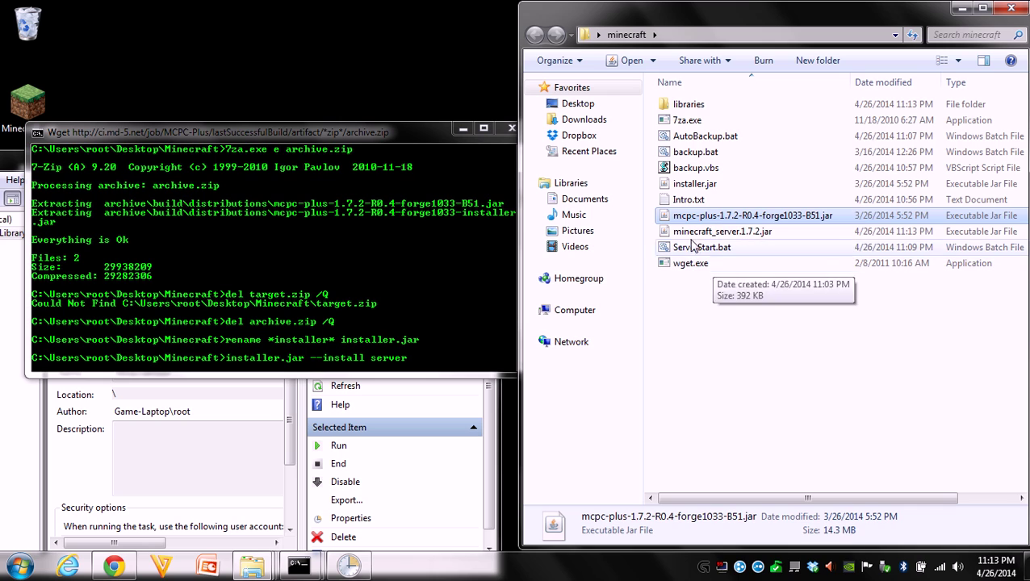
click(748, 233)
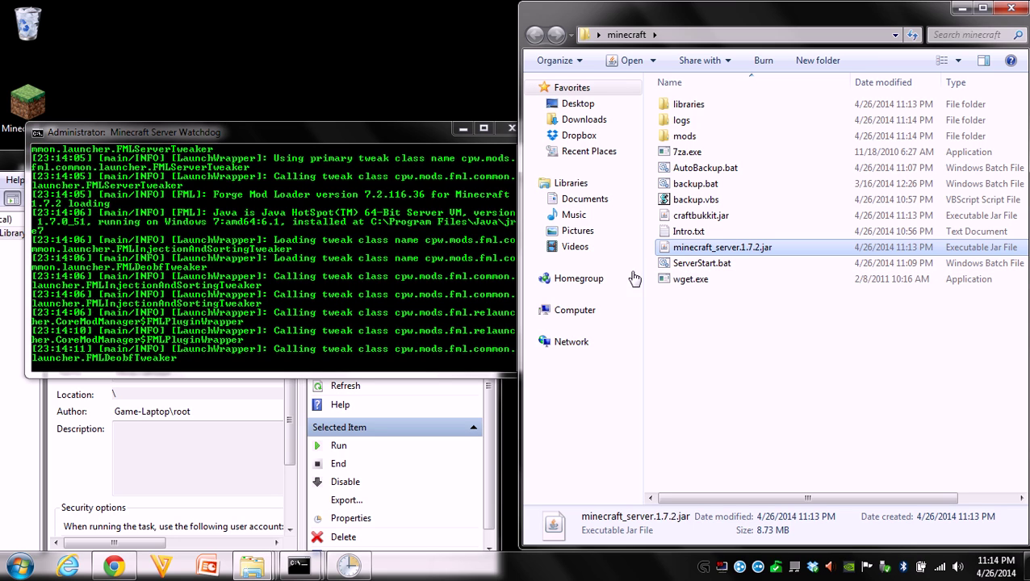
right_click(693, 265)
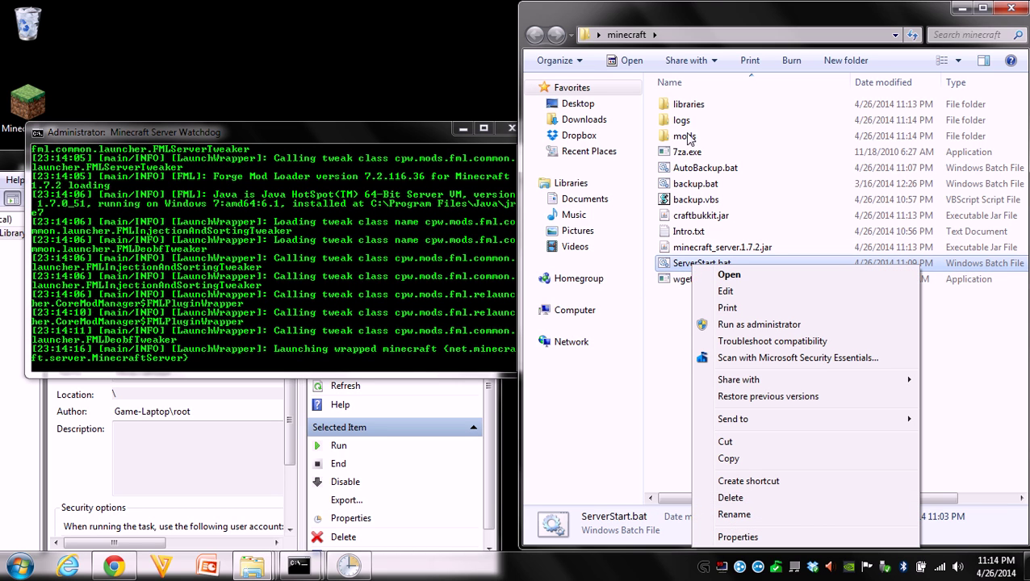
click(726, 291)
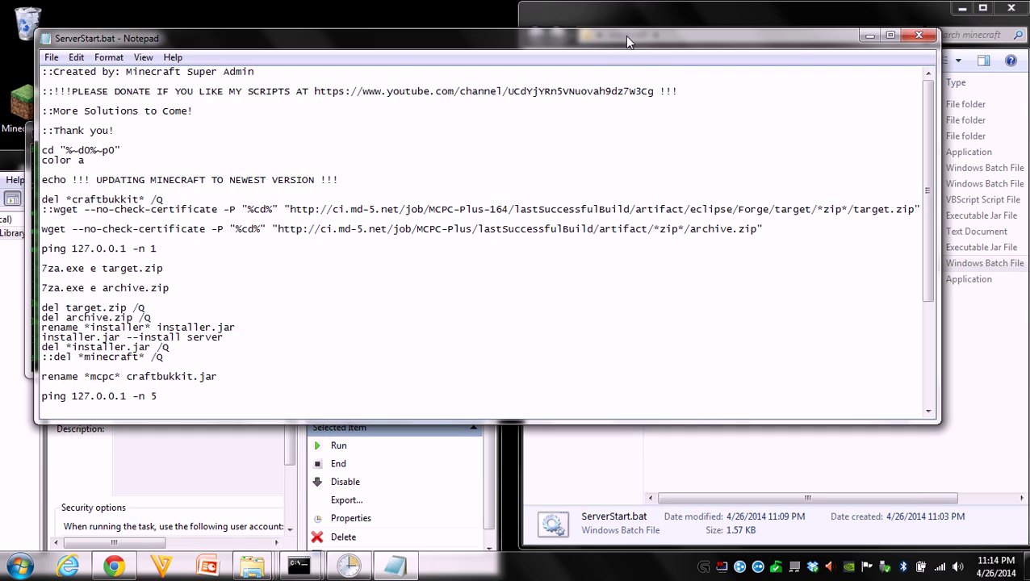
drag(629, 40, 4, 42)
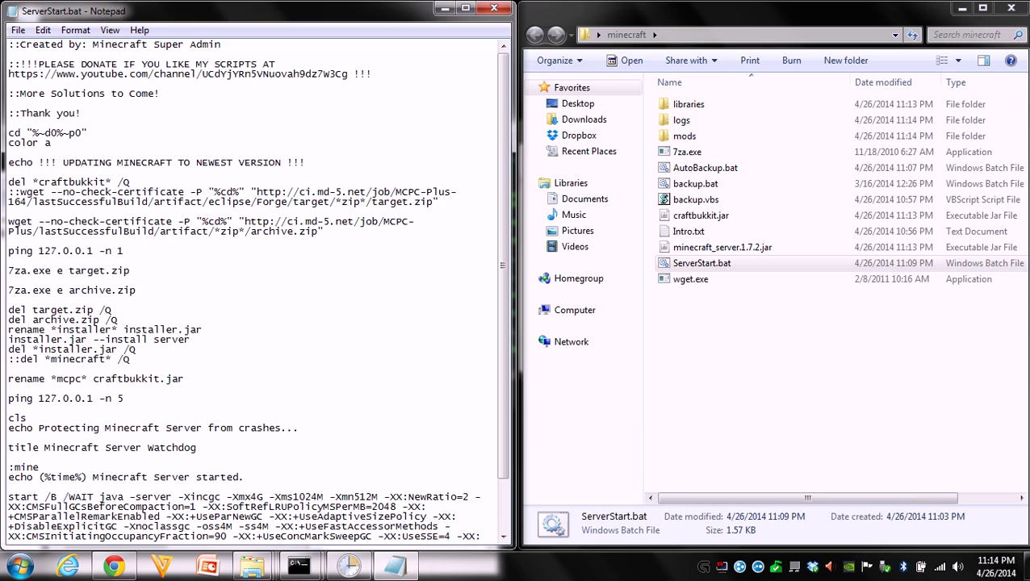
scroll(254, 291, down, 2)
click(131, 212)
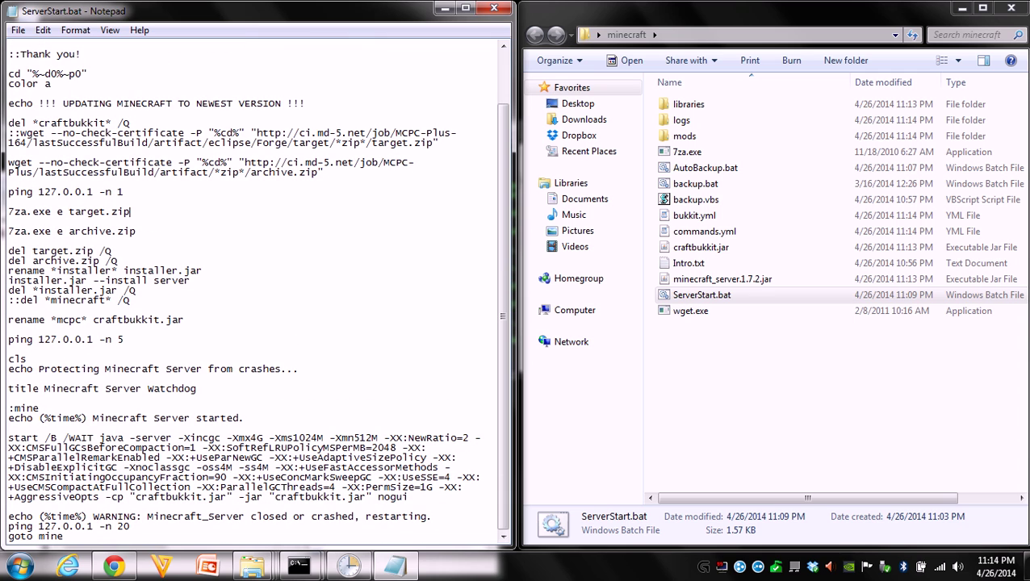
drag(8, 438, 408, 497)
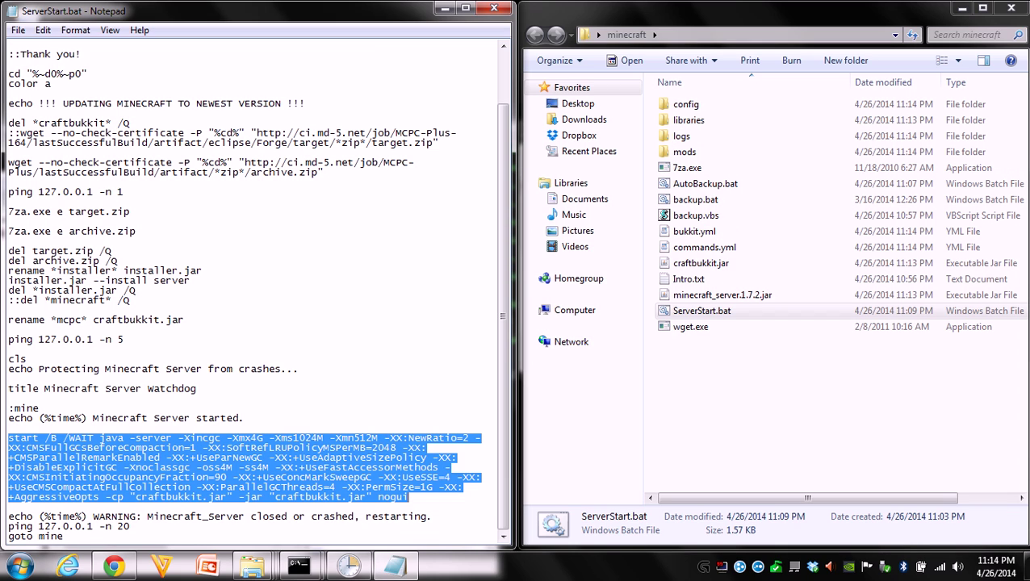
drag(409, 497, 269, 498)
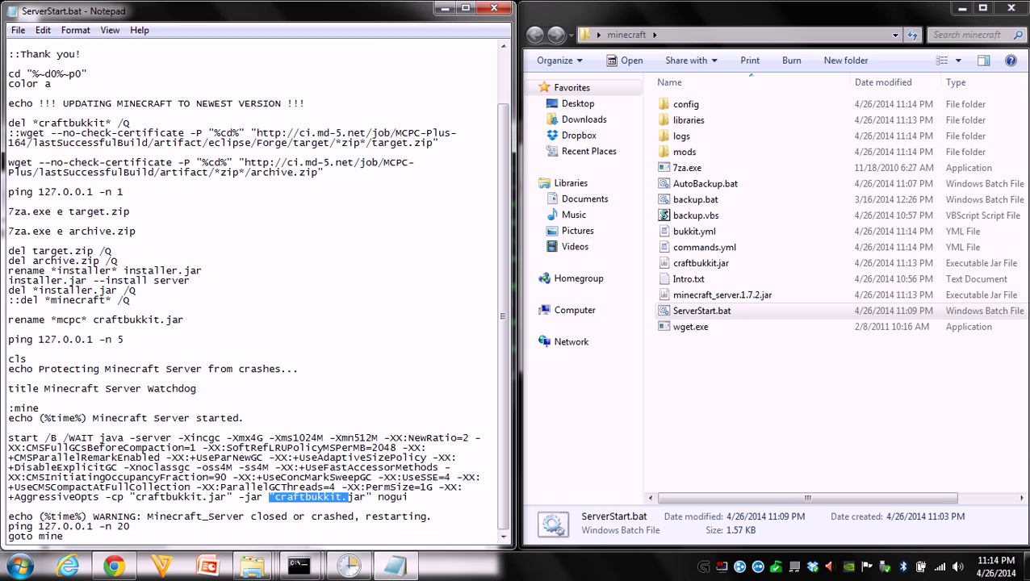
drag(232, 437, 457, 457)
click(368, 488)
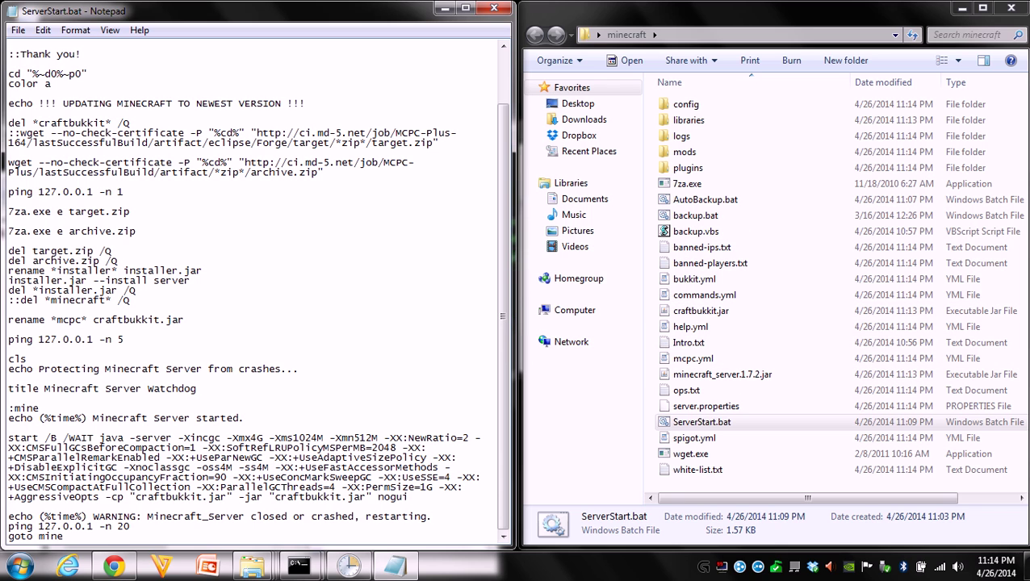
drag(410, 496, 8, 438)
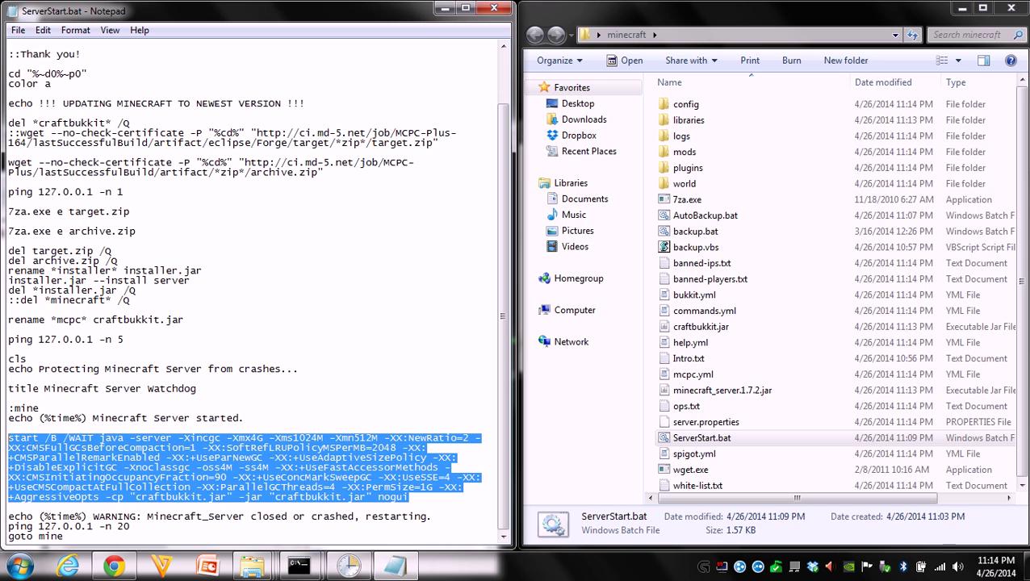
click(281, 478)
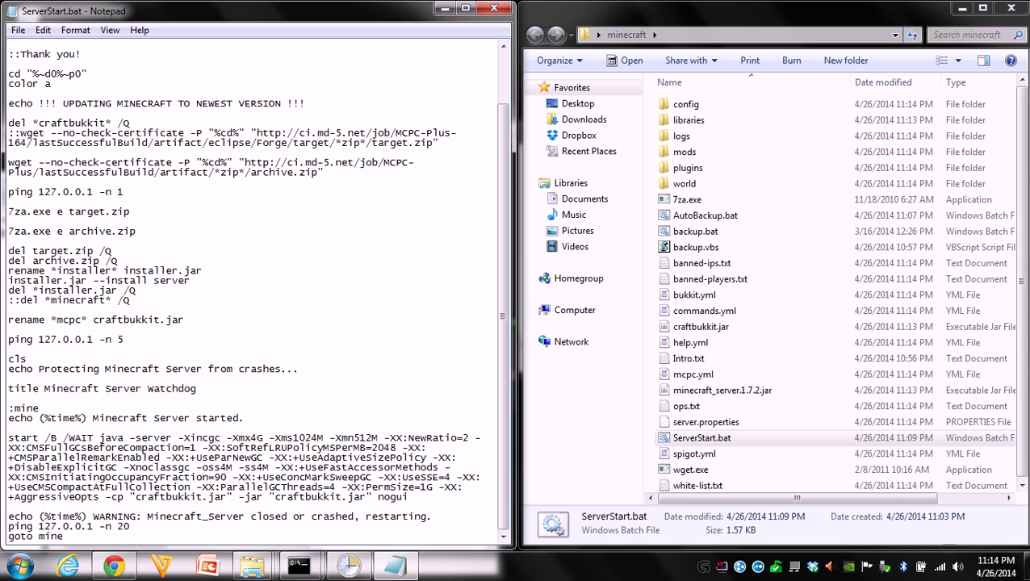
drag(411, 496, 8, 432)
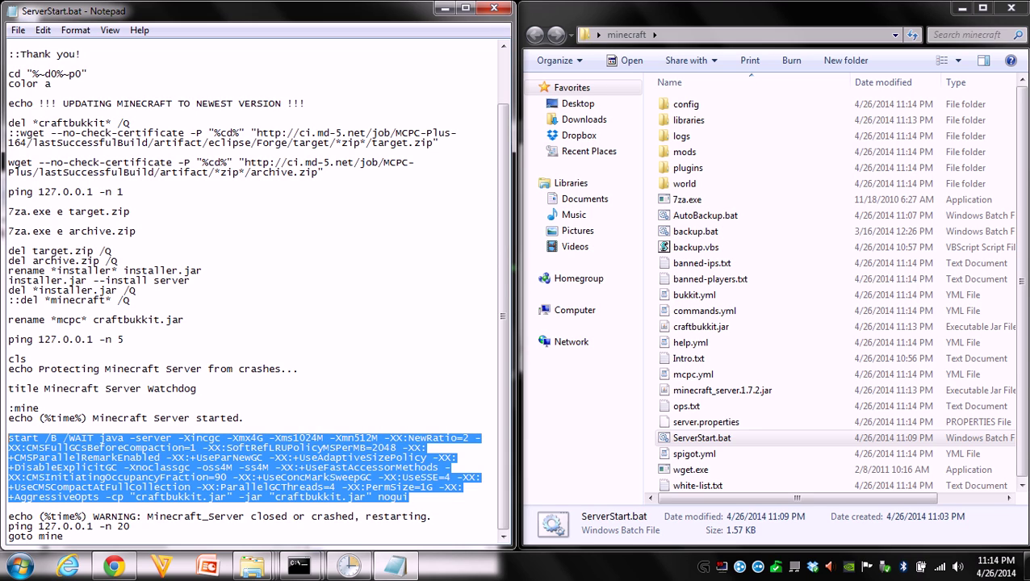
click(260, 467)
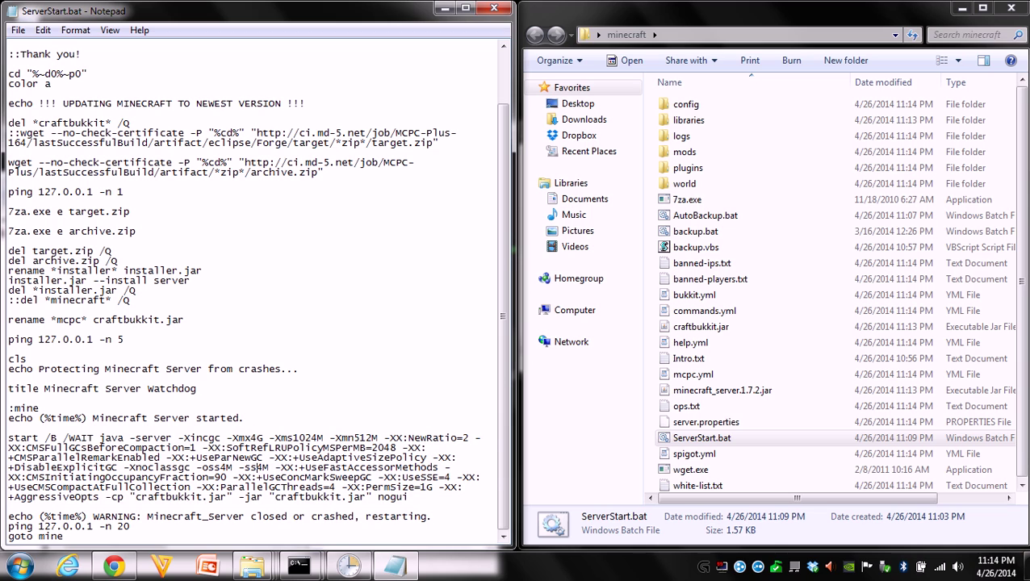
scroll(250, 291, up, 2)
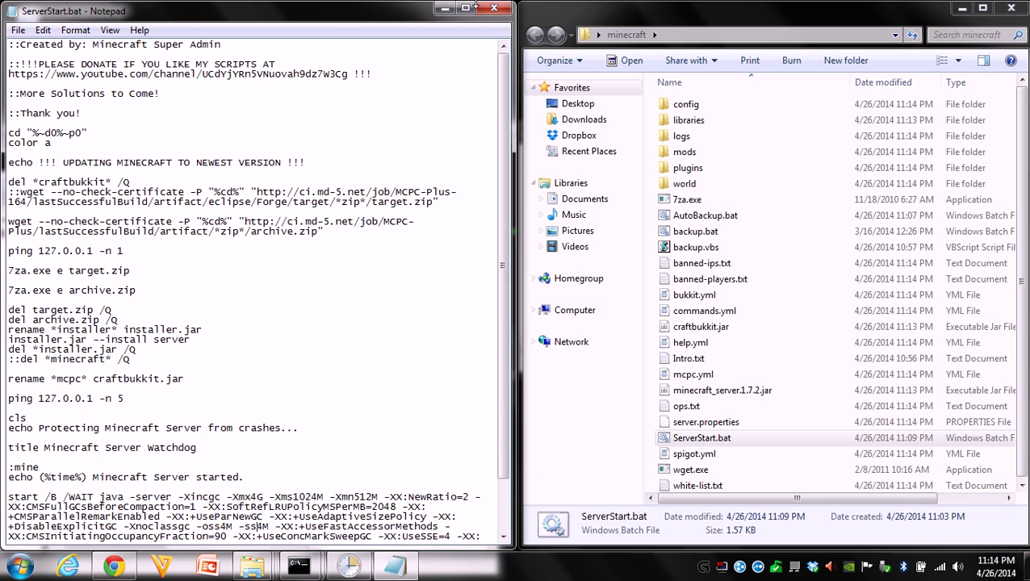
Step: Close ServerStart.bat, open the empty mods folder, and bring up the Downloads folder holding ArchimedesShips.jar
click(494, 9)
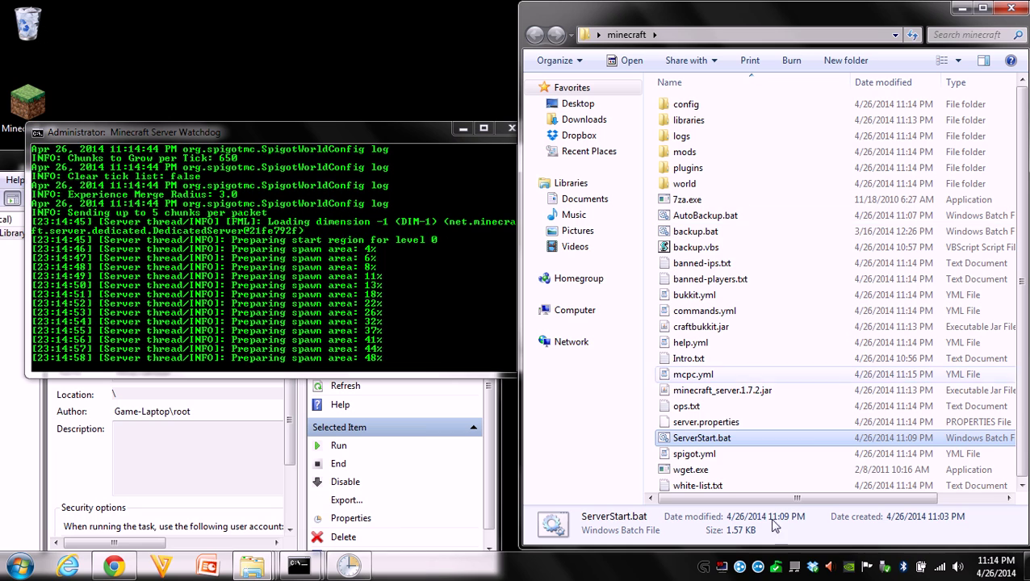
scroll(716, 323, down, 1)
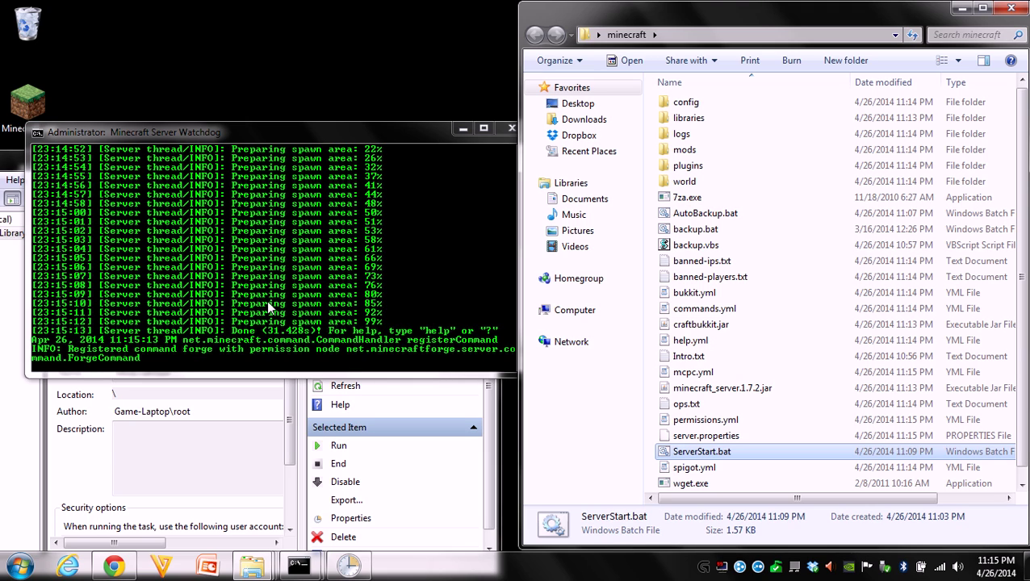
double_click(710, 152)
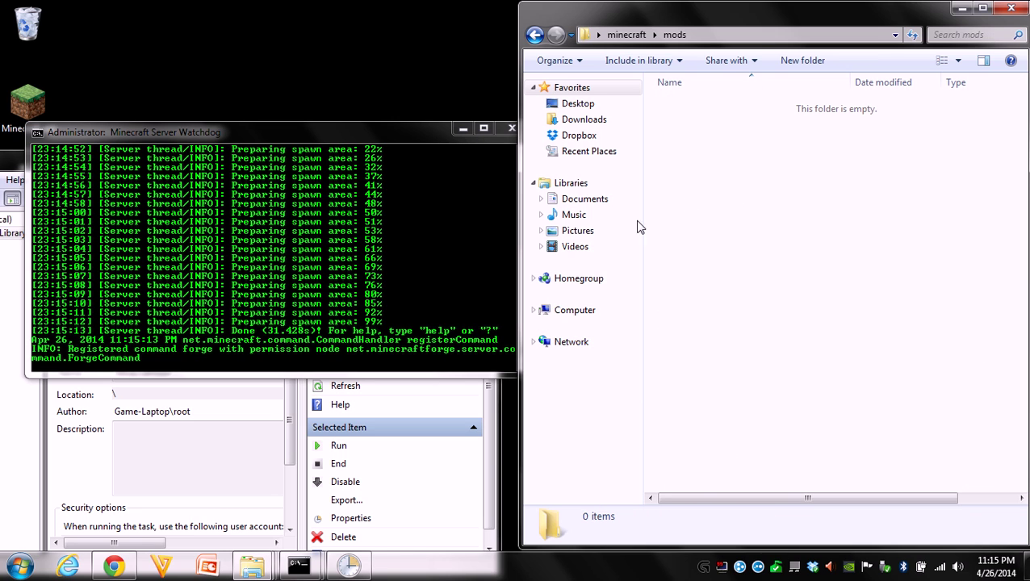
mouse_move(259, 567)
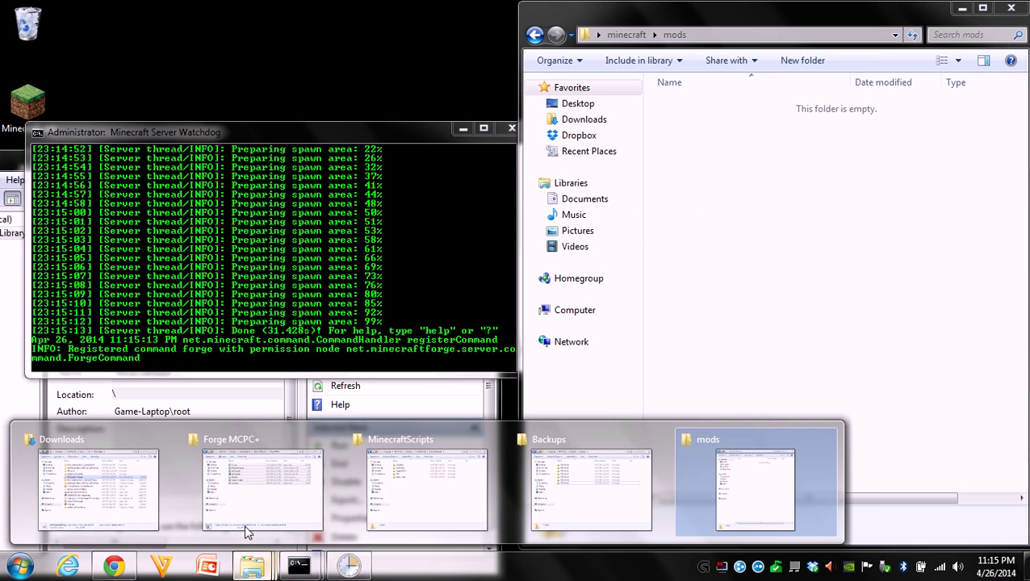
click(112, 490)
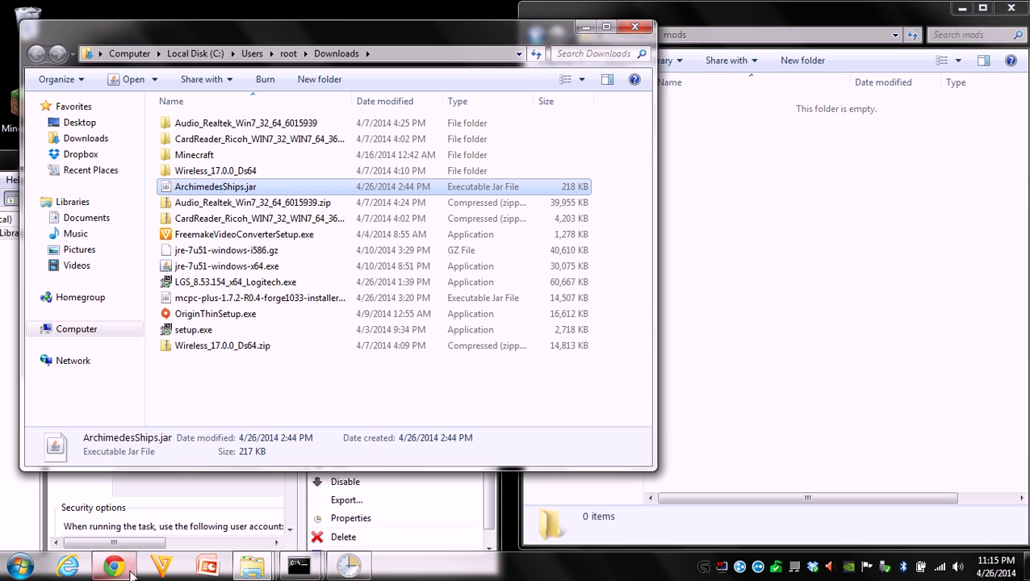
Step: Scroll the Archimedes' Ships forum topic in Chrome down to its v1.5.2 download and installation section
click(139, 571)
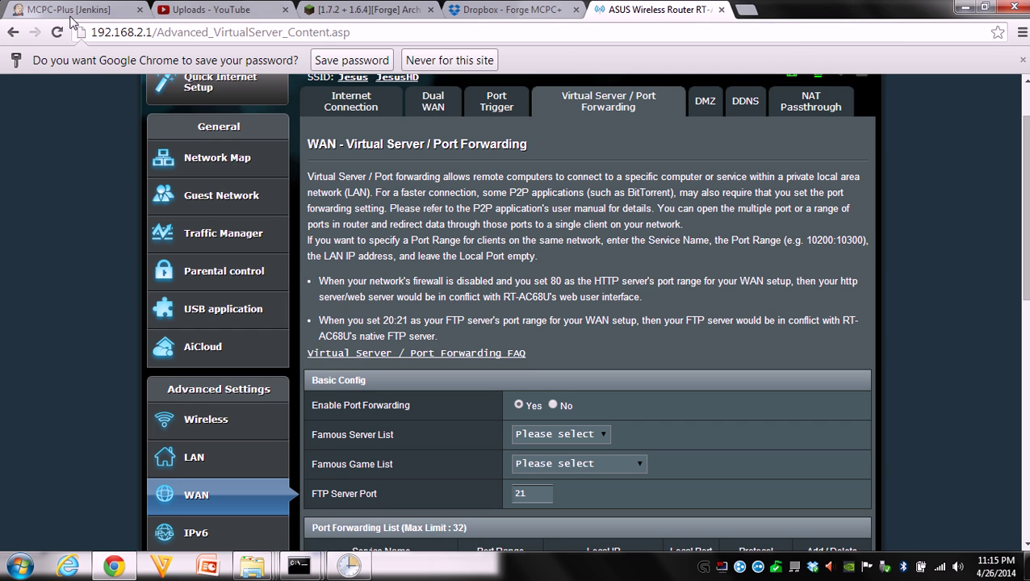
click(356, 9)
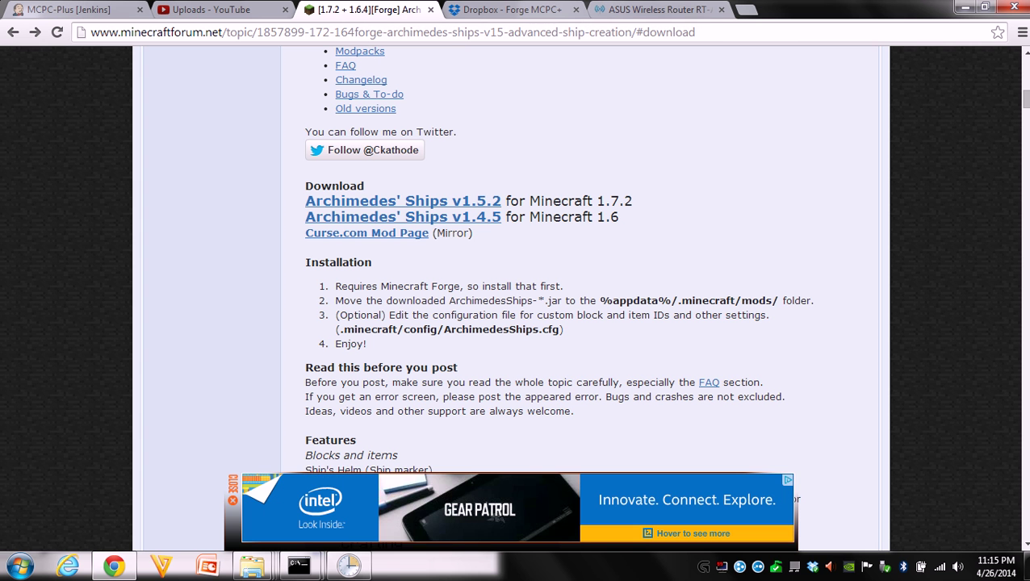
scroll(414, 214, up, 10)
scroll(545, 312, down, 2)
scroll(545, 312, down, 2)
scroll(524, 305, down, 6)
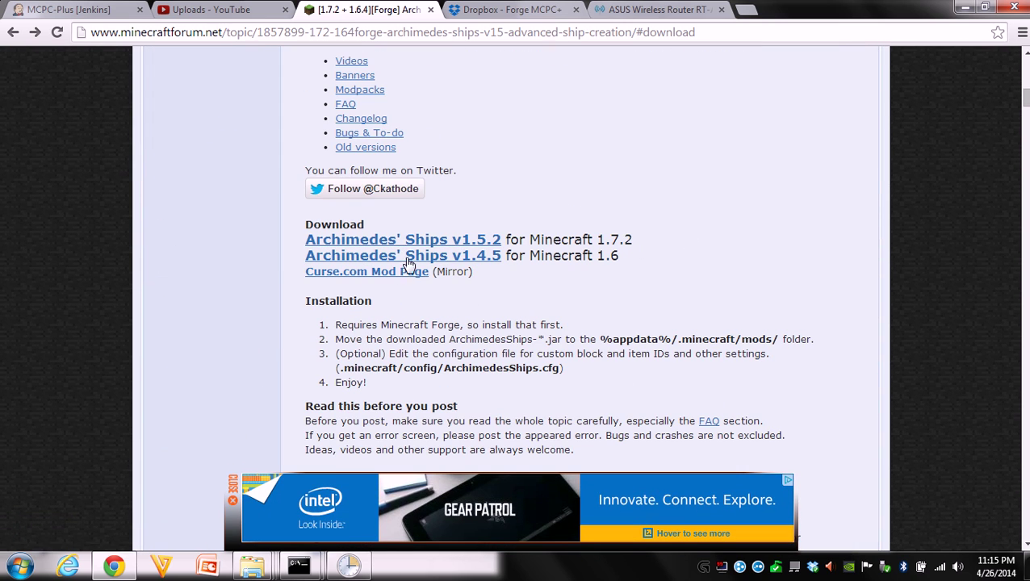
scroll(517, 291, down, 3)
Step: Copy ArchimedesShips.jar from Downloads into the server's mods folder, then return to the minecraft folder
mouse_move(252, 565)
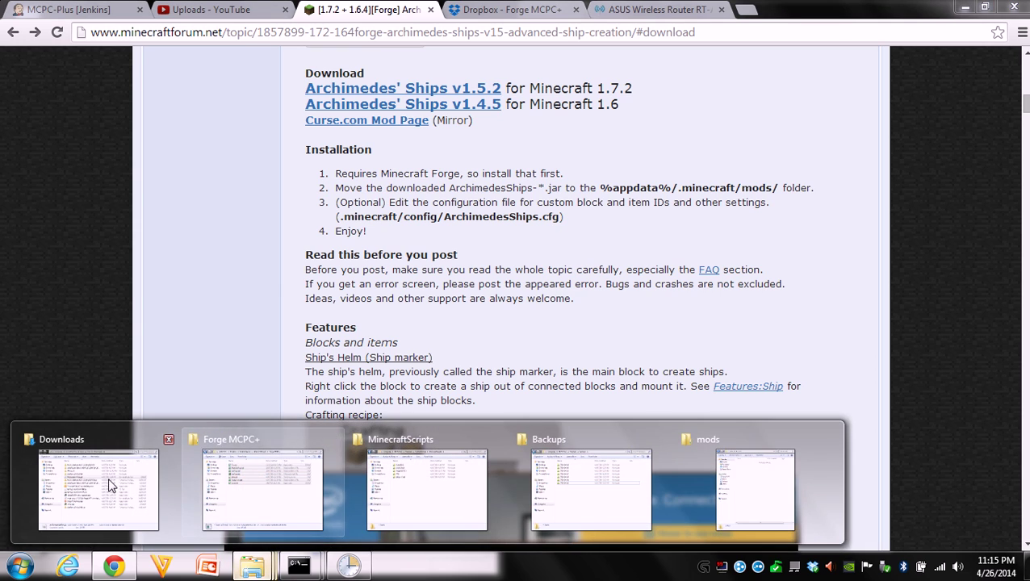
click(77, 485)
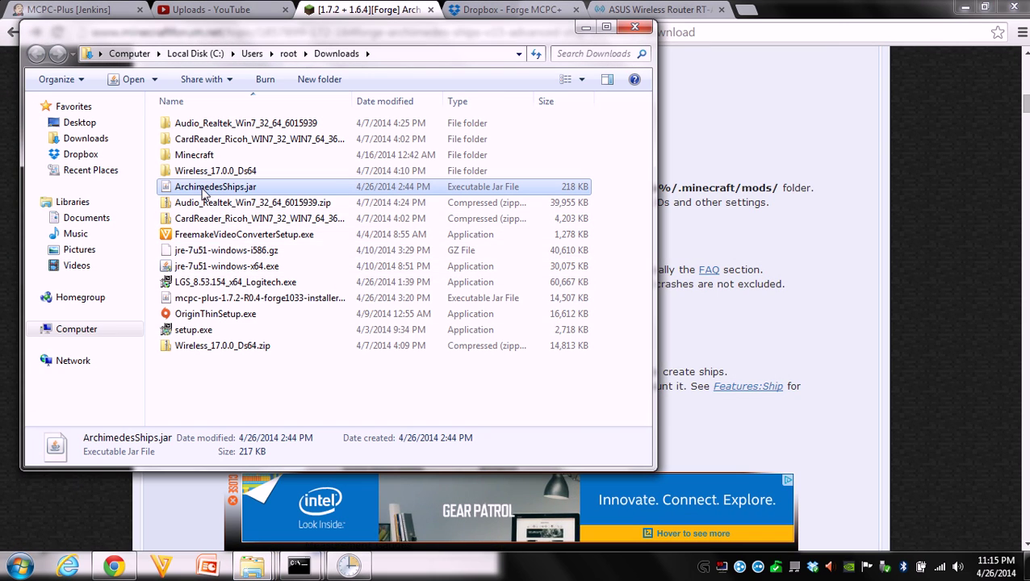
right_click(203, 188)
click(241, 332)
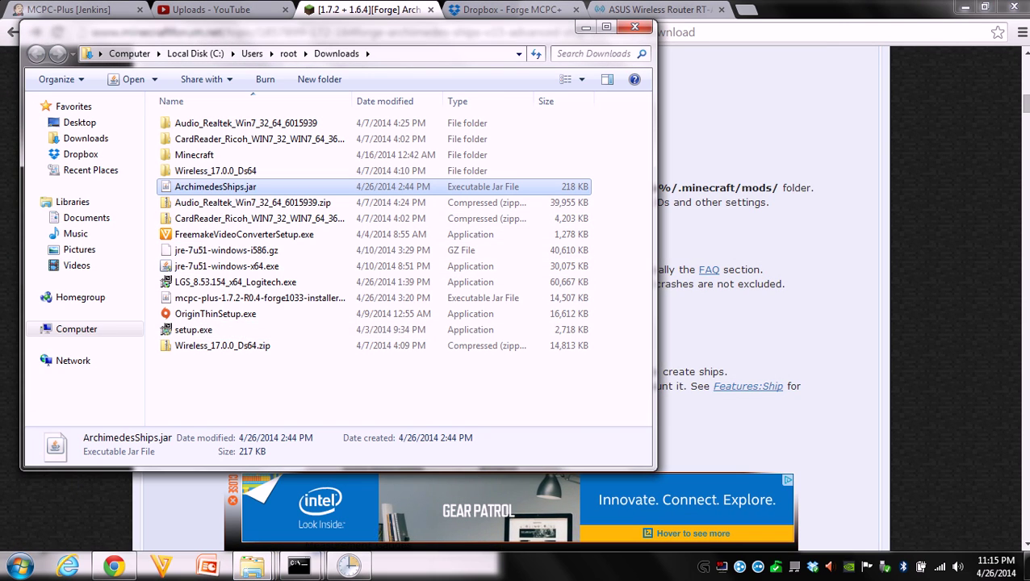
click(584, 30)
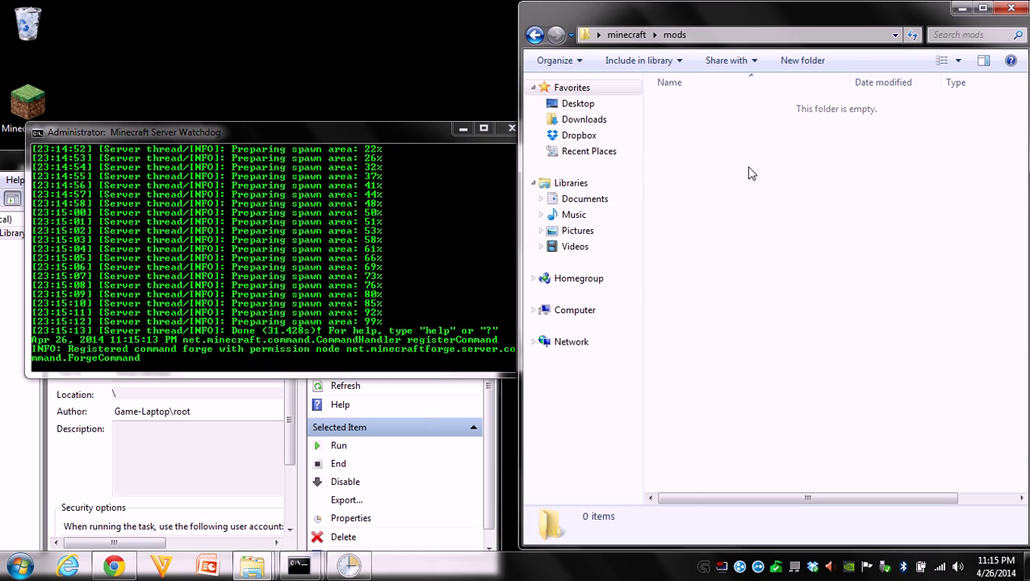
right_click(748, 171)
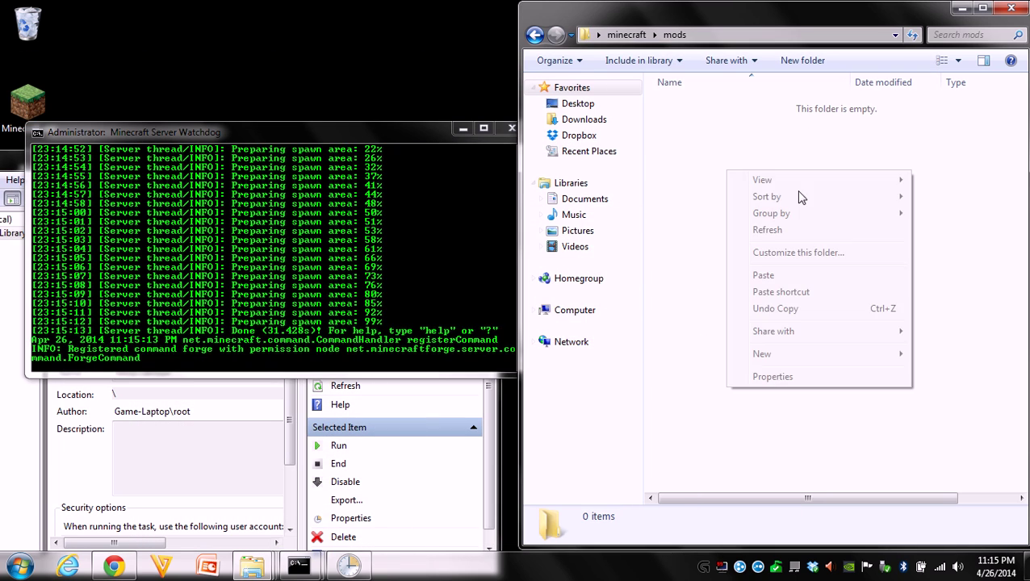
click(774, 276)
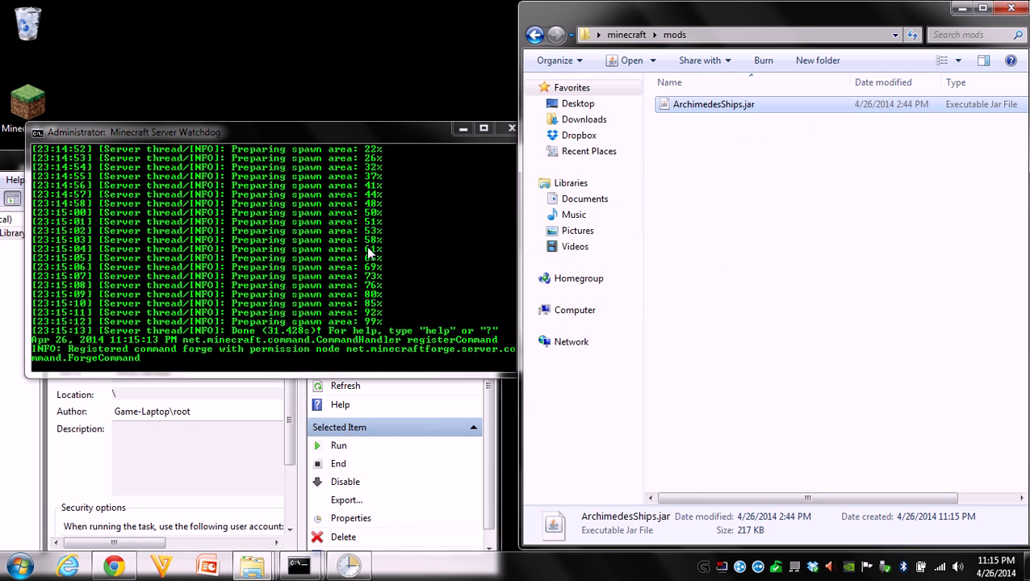
click(628, 34)
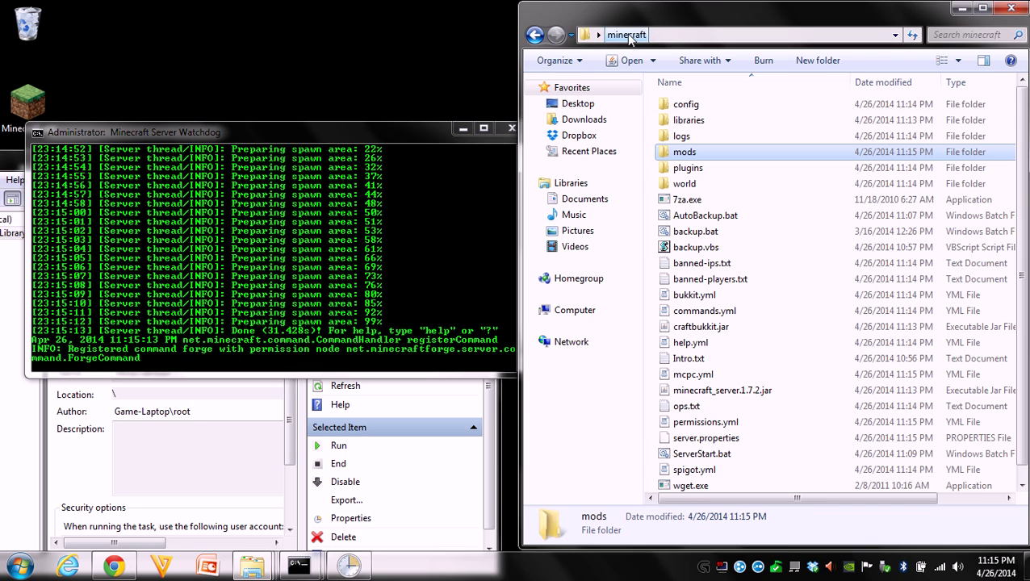
Step: Stop the server so the watchdog restarts it with Archimedes Ships, and open the config folder
click(295, 296)
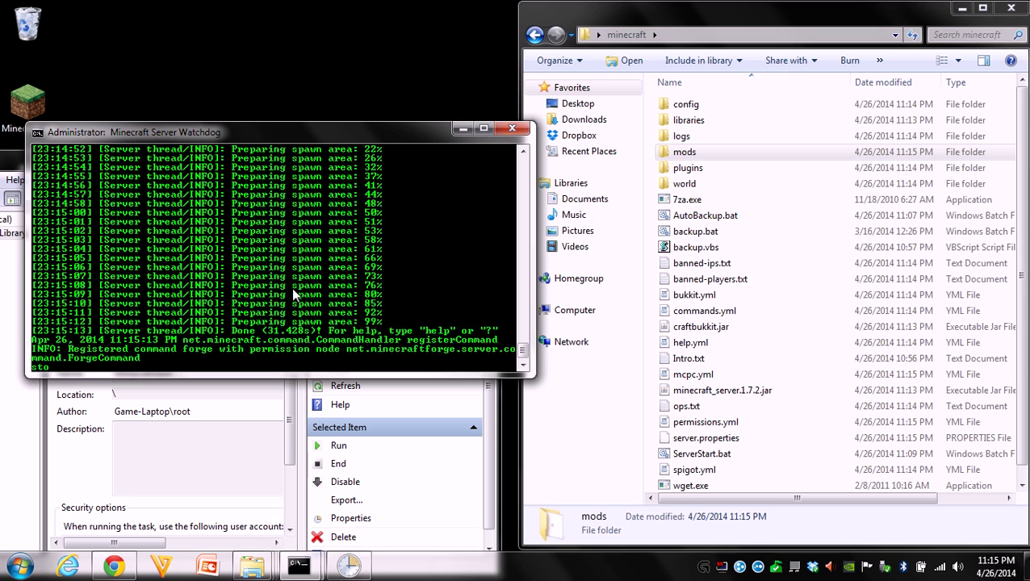
key(Return)
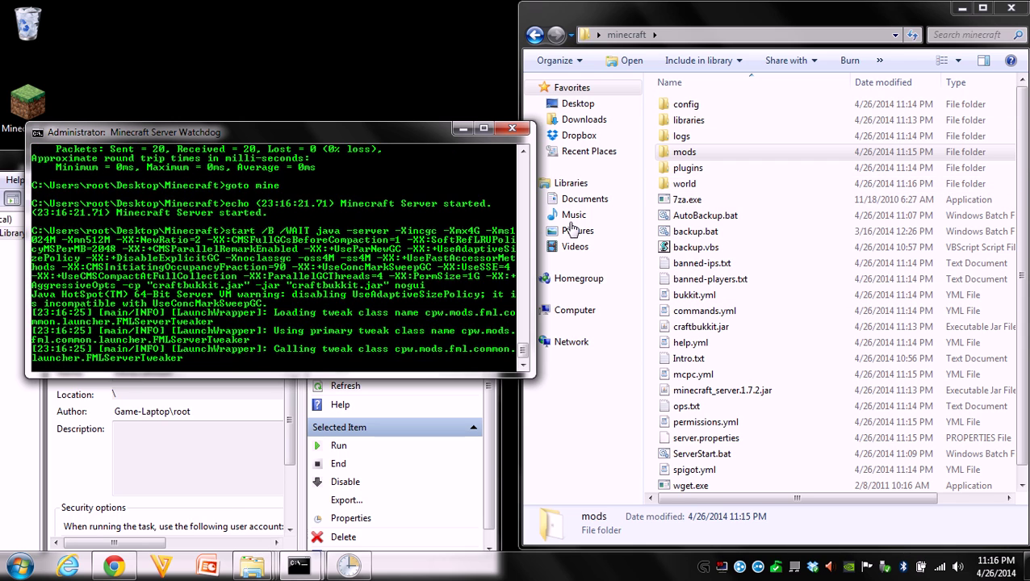
click(696, 107)
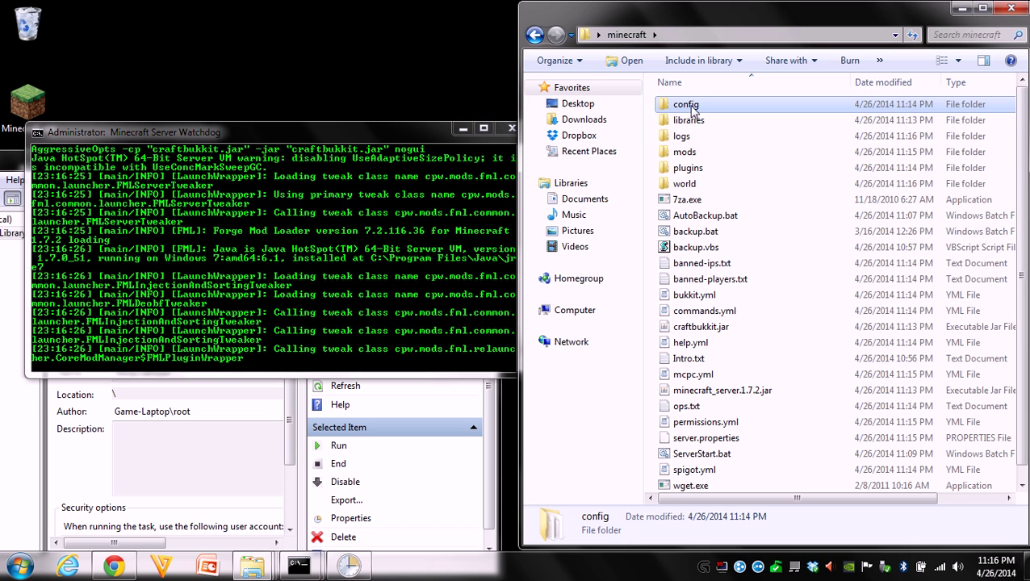
double_click(688, 109)
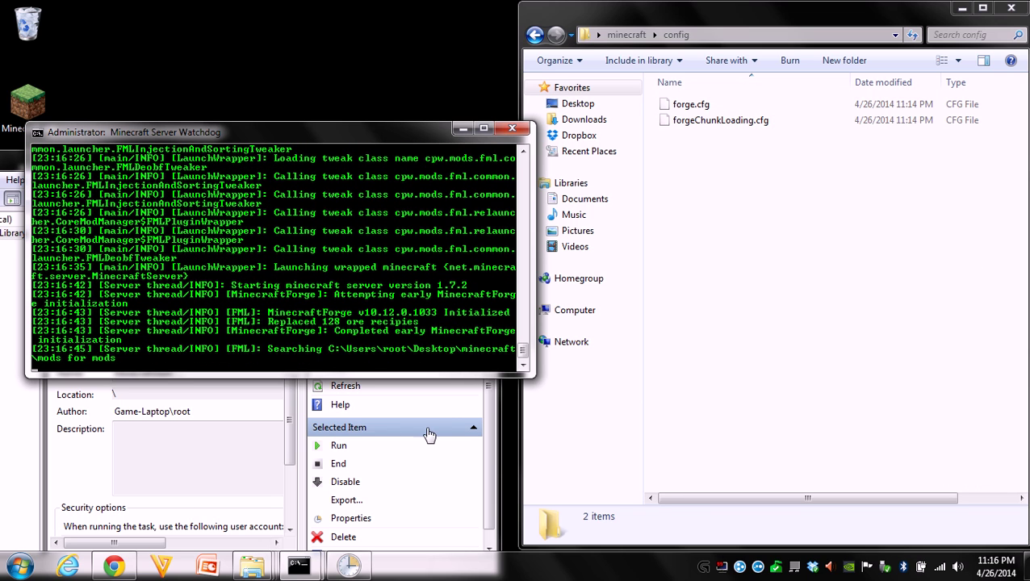
drag(315, 125, 295, 7)
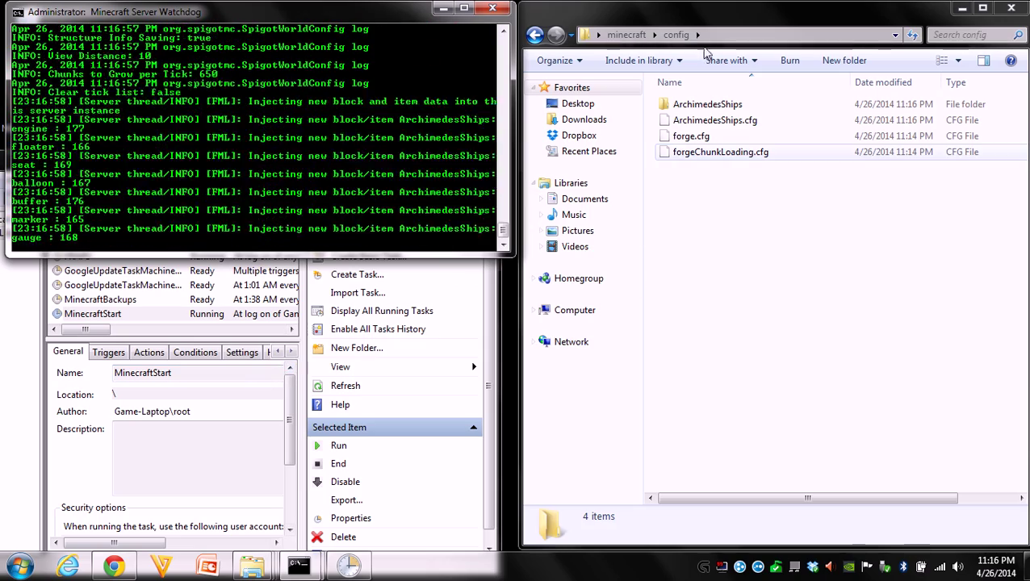
Step: Return to the minecraft folder and move the D:\Dropbox\Backups window to the lower right
click(628, 35)
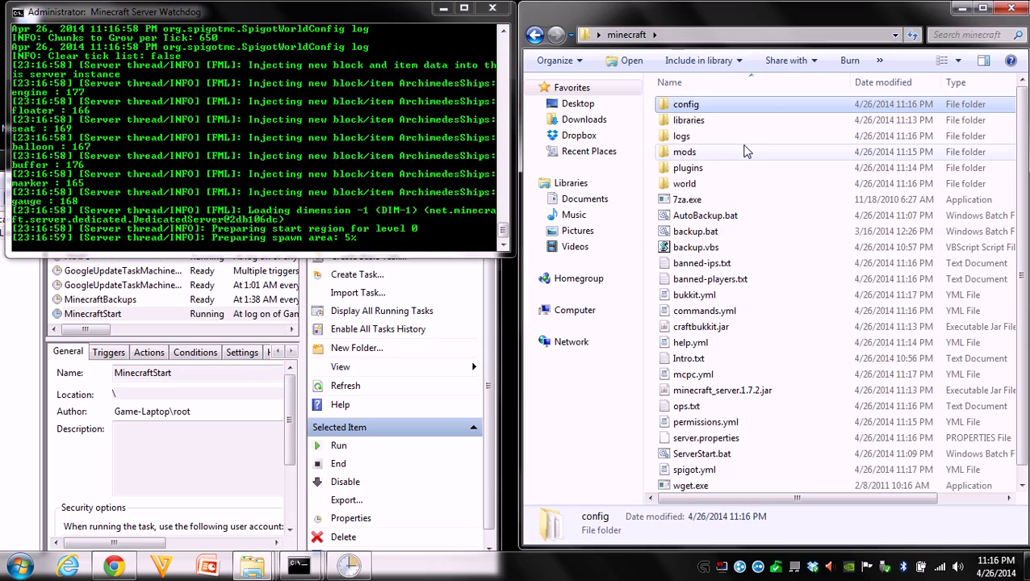
scroll(727, 153, down, 1)
scroll(747, 152, up, 1)
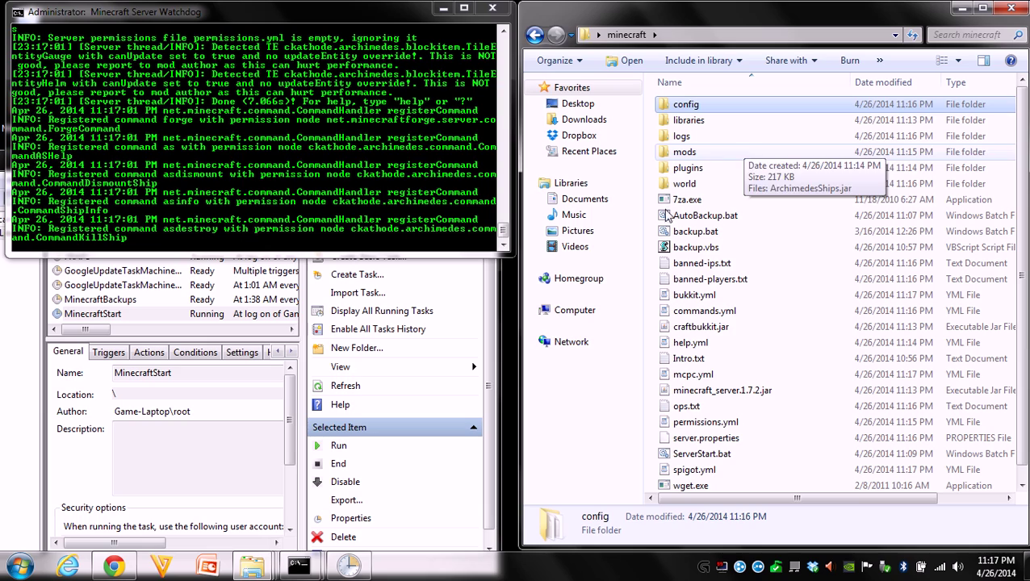
mouse_move(260, 571)
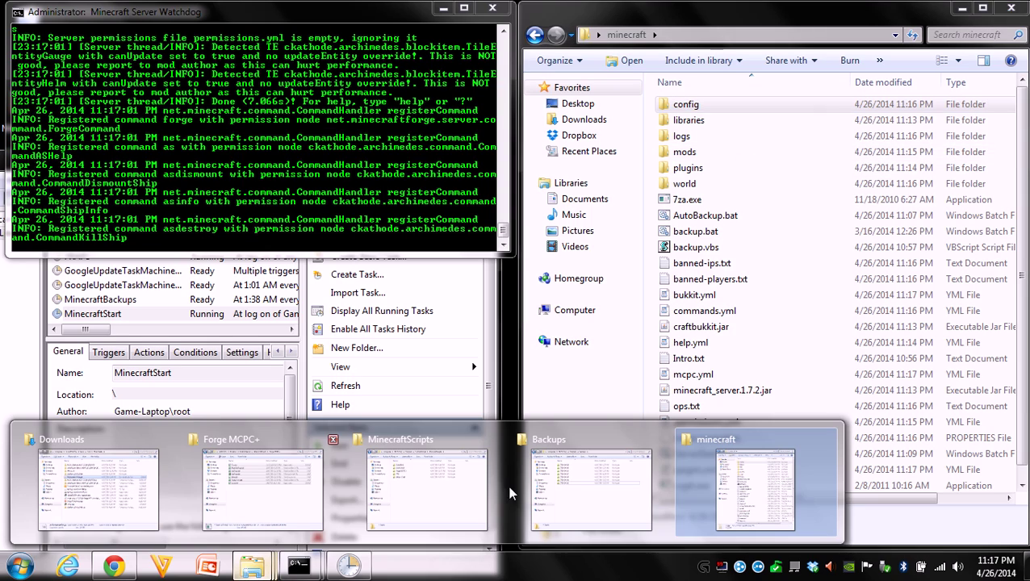
click(604, 501)
drag(702, 113, 858, 288)
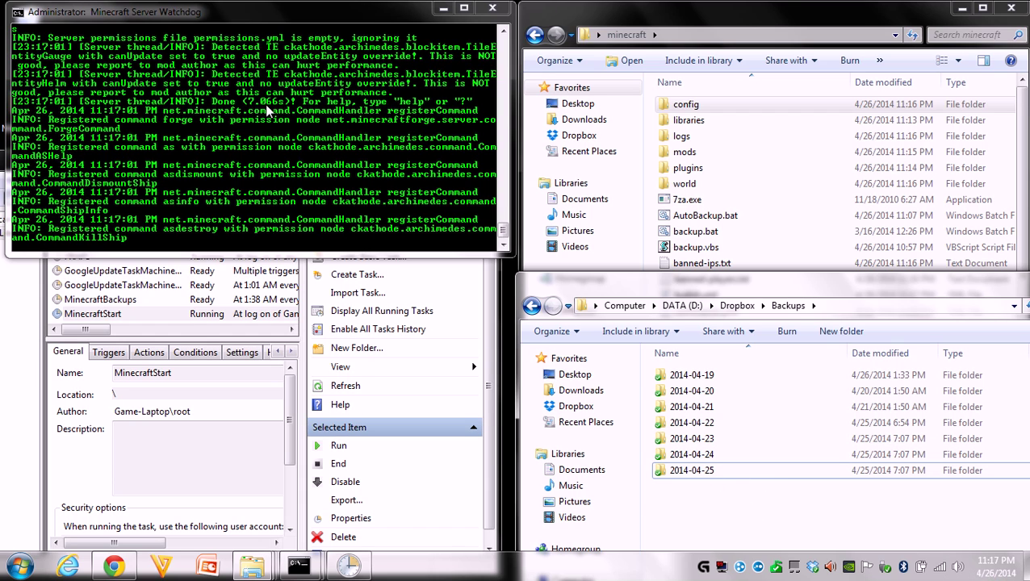
click(198, 456)
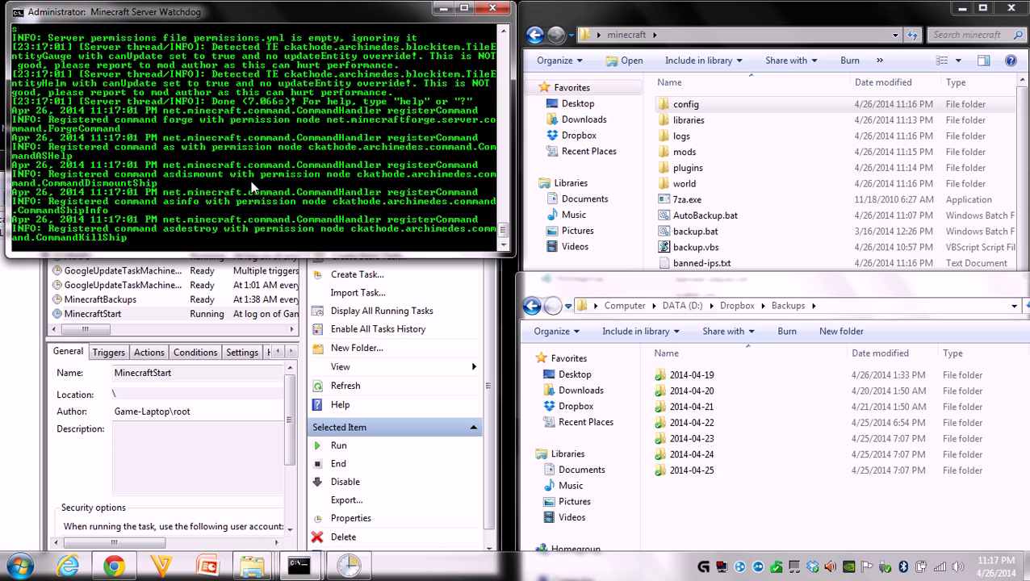
Step: Start the MinecraftBackups task right now using Run from its context menu
click(113, 299)
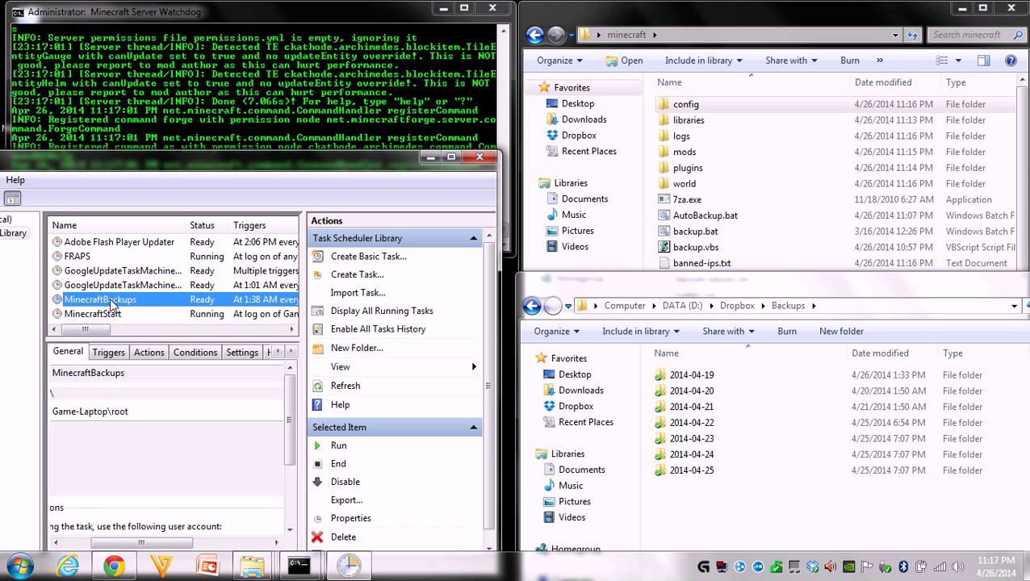
right_click(165, 307)
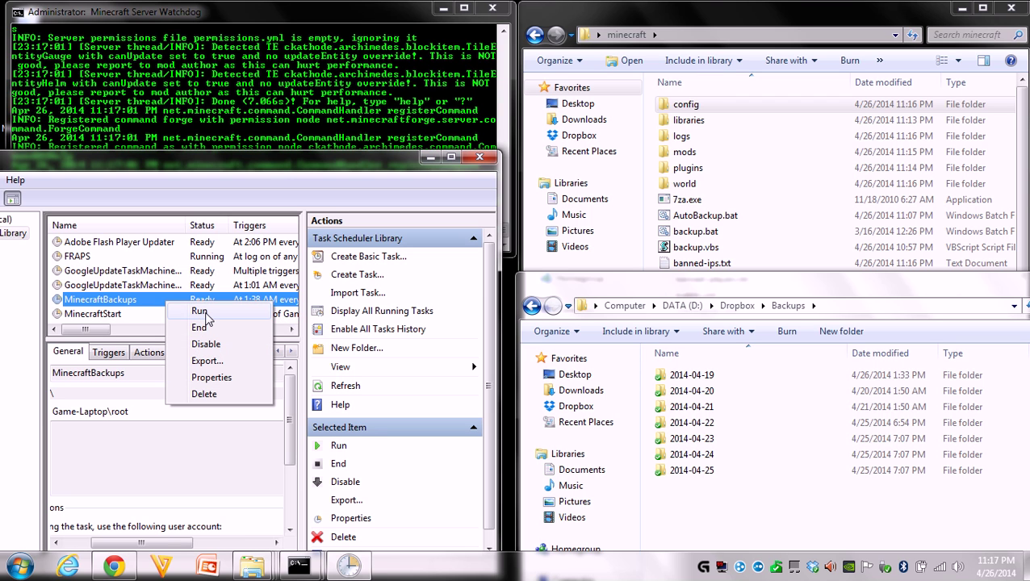
click(206, 317)
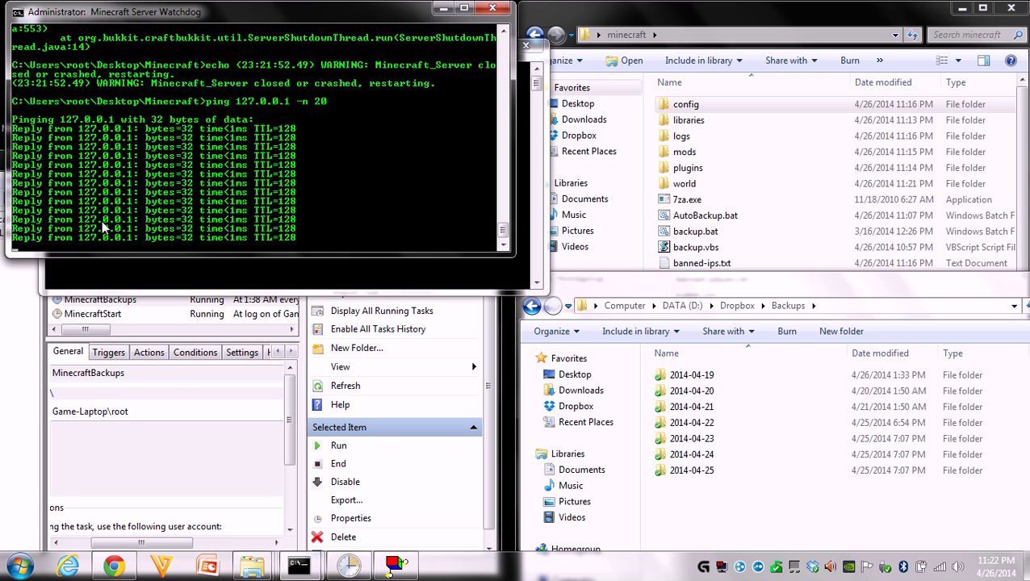
Step: Terminate the watchdog batch job with Ctrl+C and answer y so the backup can copy the files
key(ctrl+c)
text(y)
key(Return)
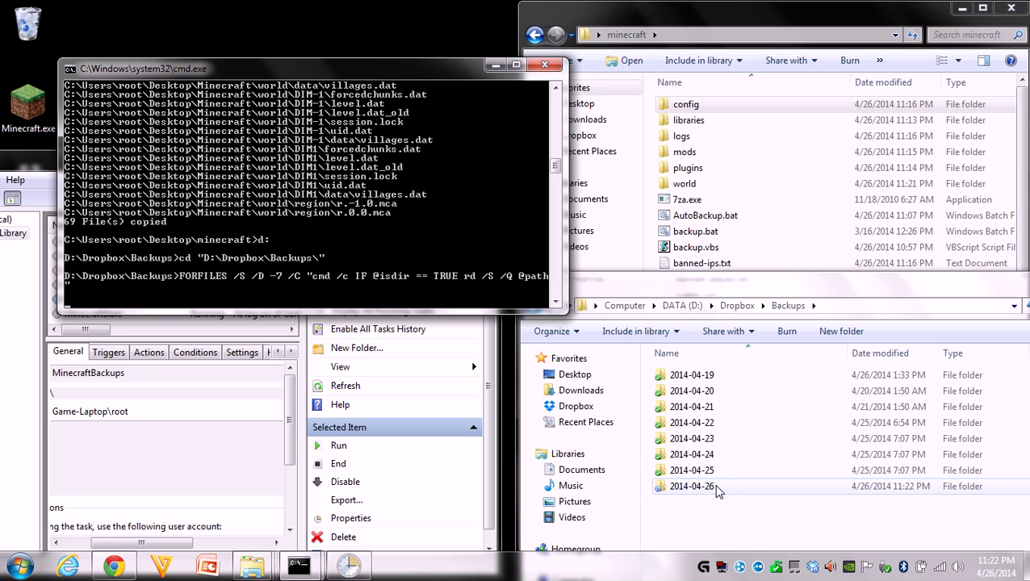
double_click(692, 487)
scroll(726, 436, down, 2)
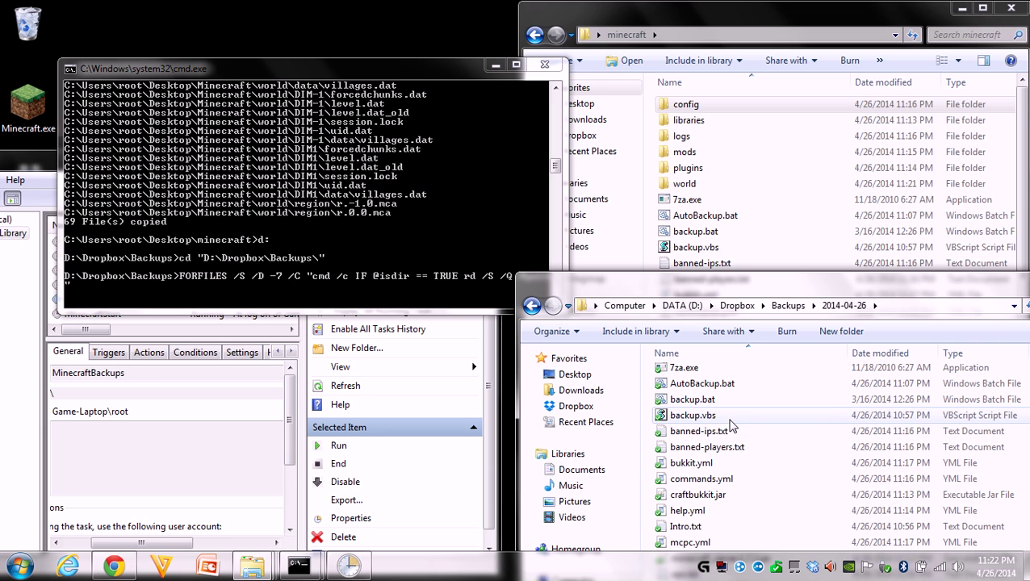
scroll(743, 469, up, 2)
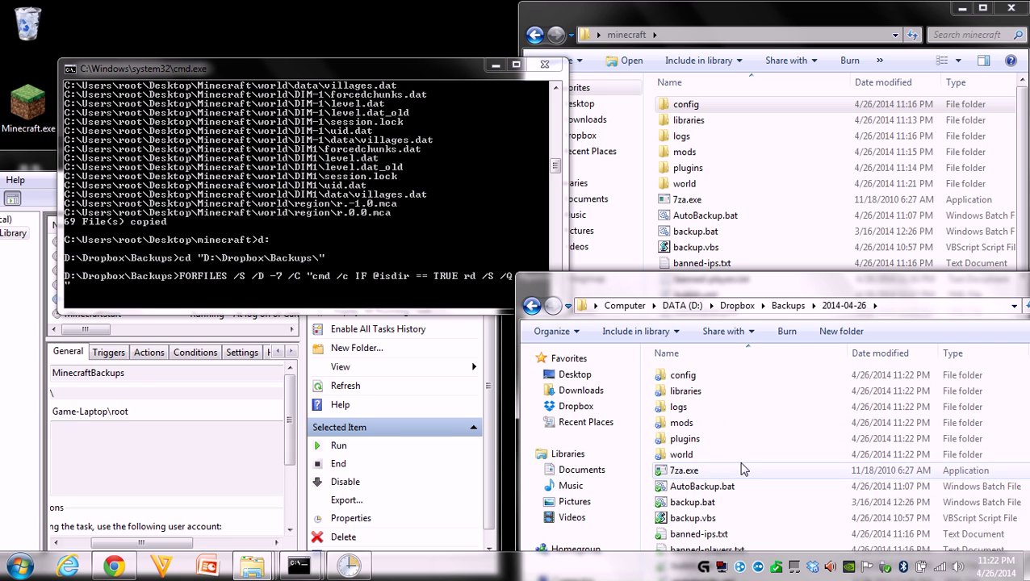
scroll(741, 472, down, 2)
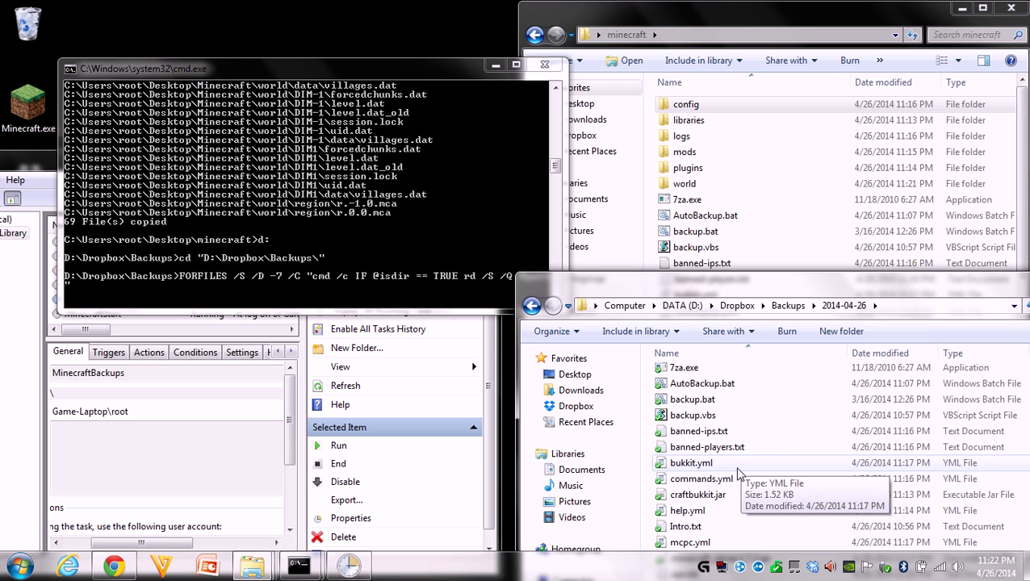
scroll(738, 474, up, 2)
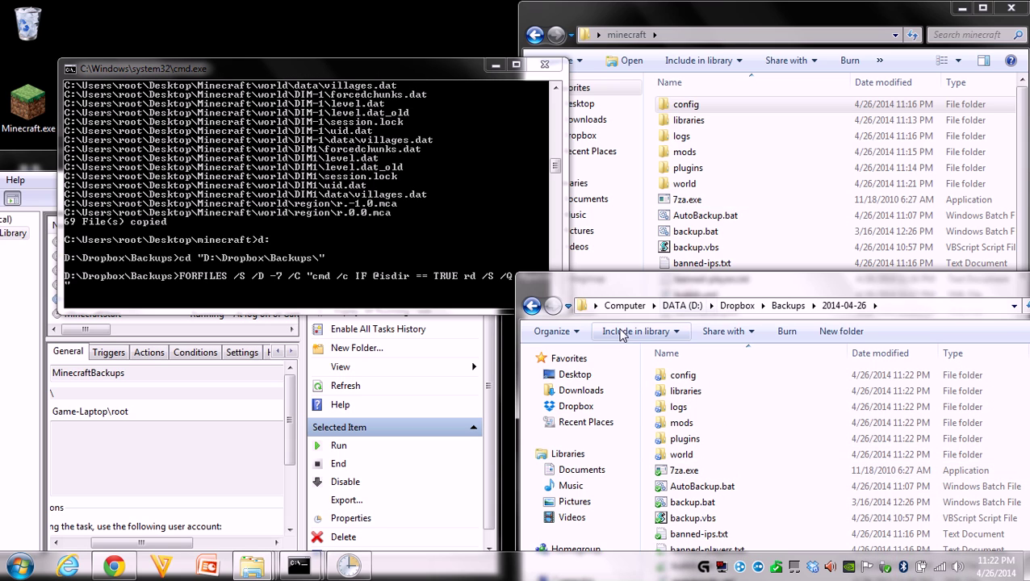
click(531, 305)
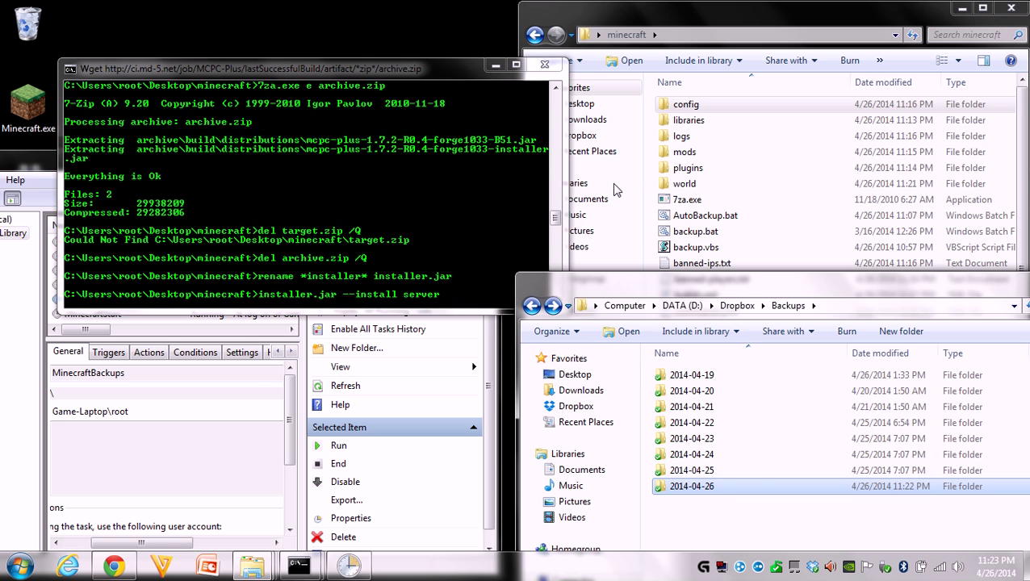
Step: Close Task Scheduler and the minecraft Explorer window, keeping the server console at the upper left
click(682, 18)
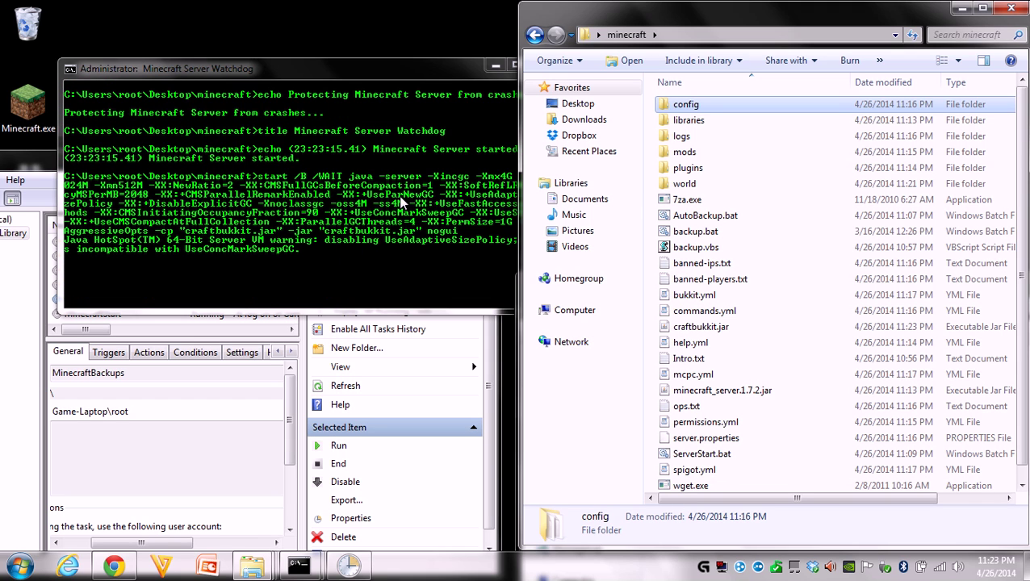
click(464, 143)
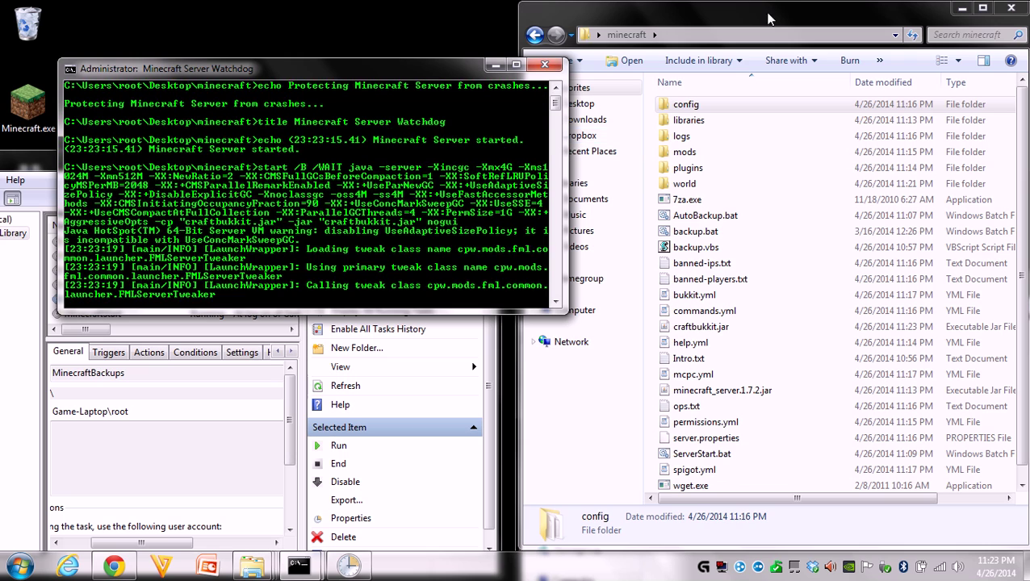
click(742, 29)
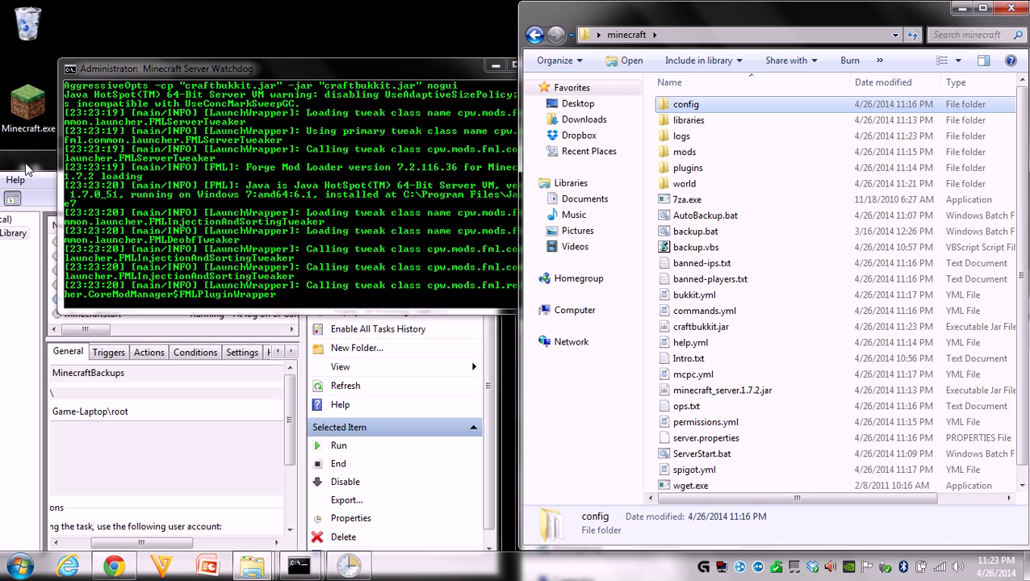
click(31, 165)
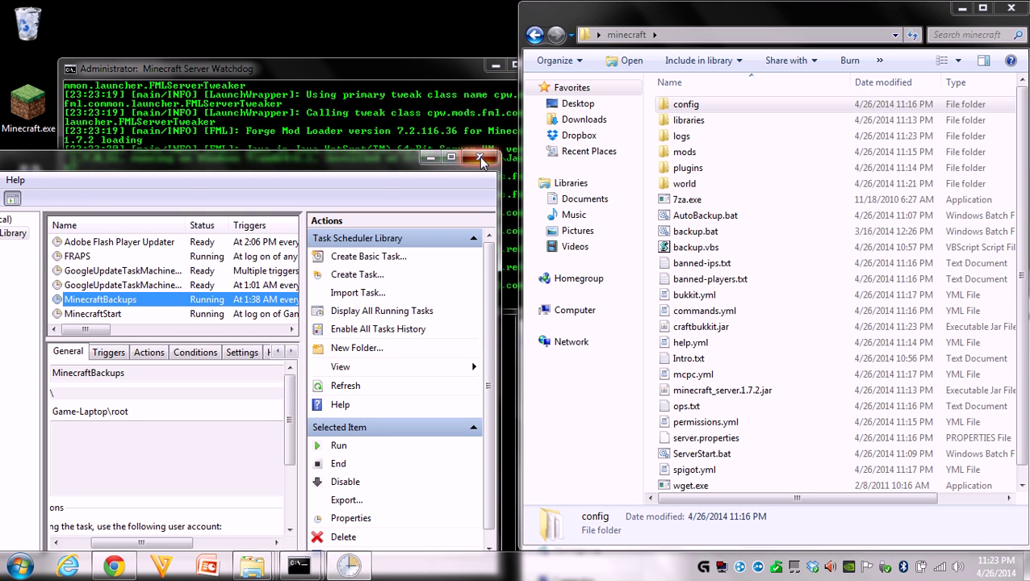
click(479, 155)
click(1013, 9)
drag(415, 71, 381, 45)
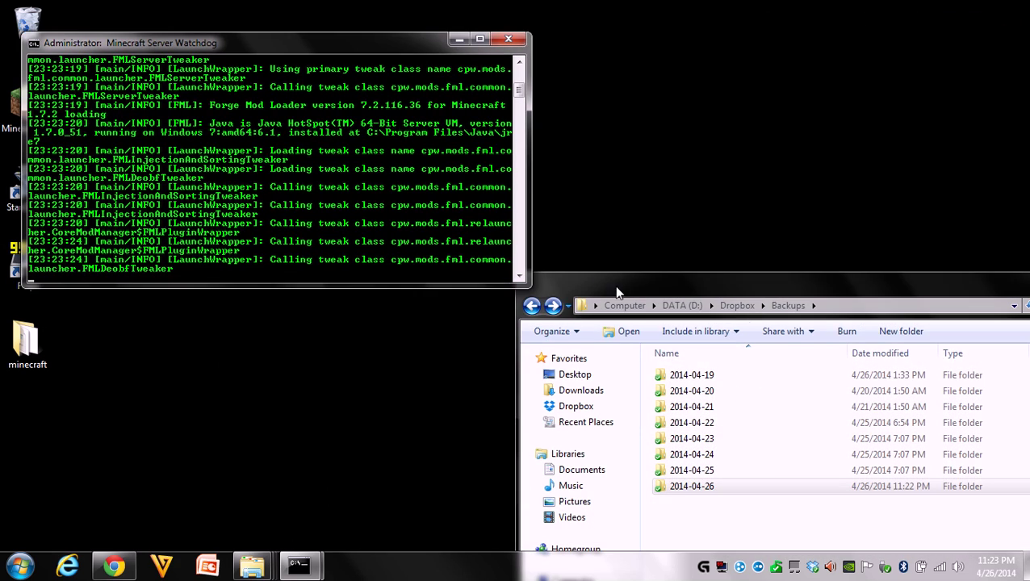
Step: Move the Backups folder window up near the top of the screen
drag(707, 290, 576, 74)
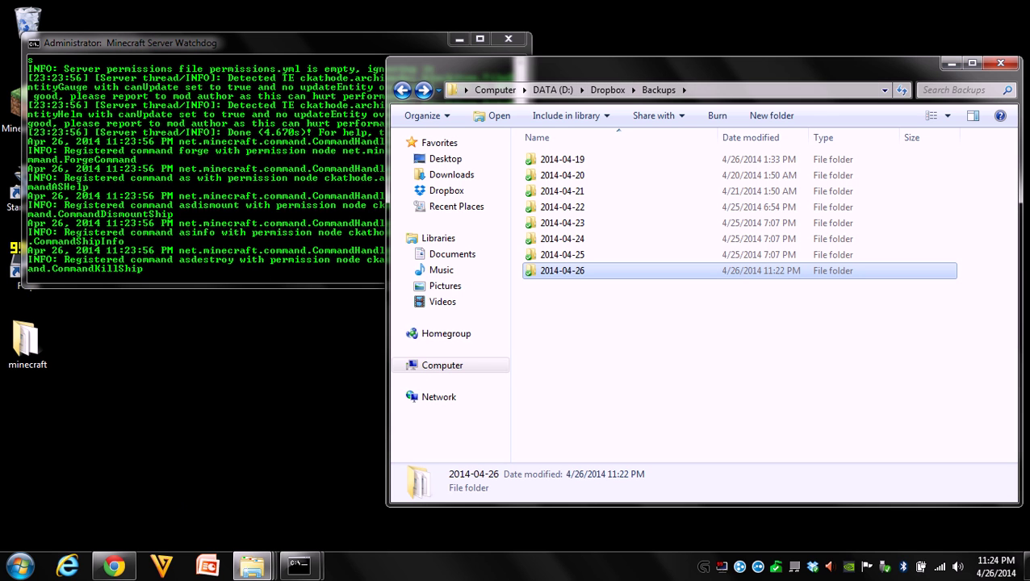
Step: Write voiplanparty.com:777 in a fresh Notepad note, then close the window, leaving the save prompt showing
click(20, 568)
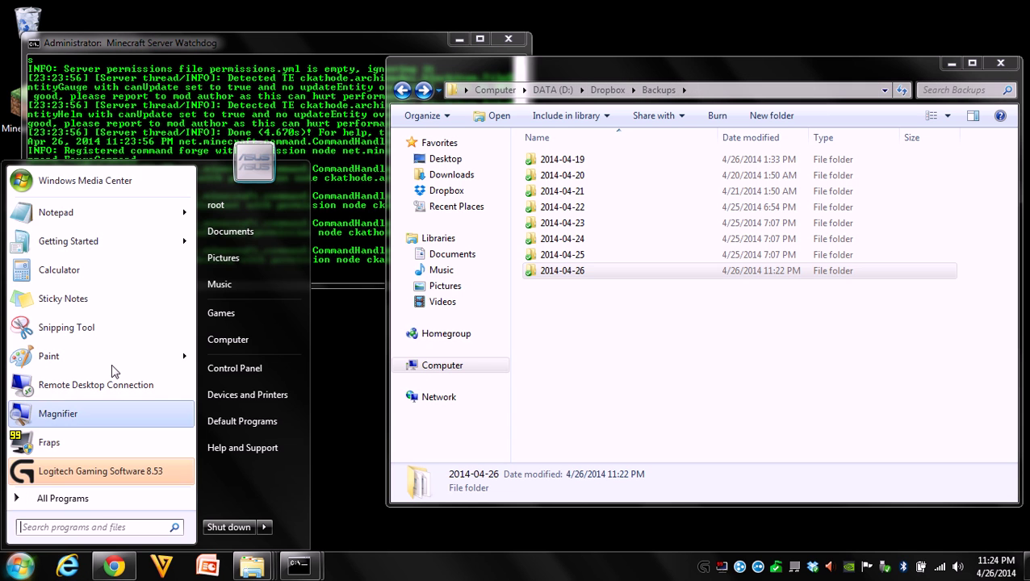
click(67, 215)
text(voip)
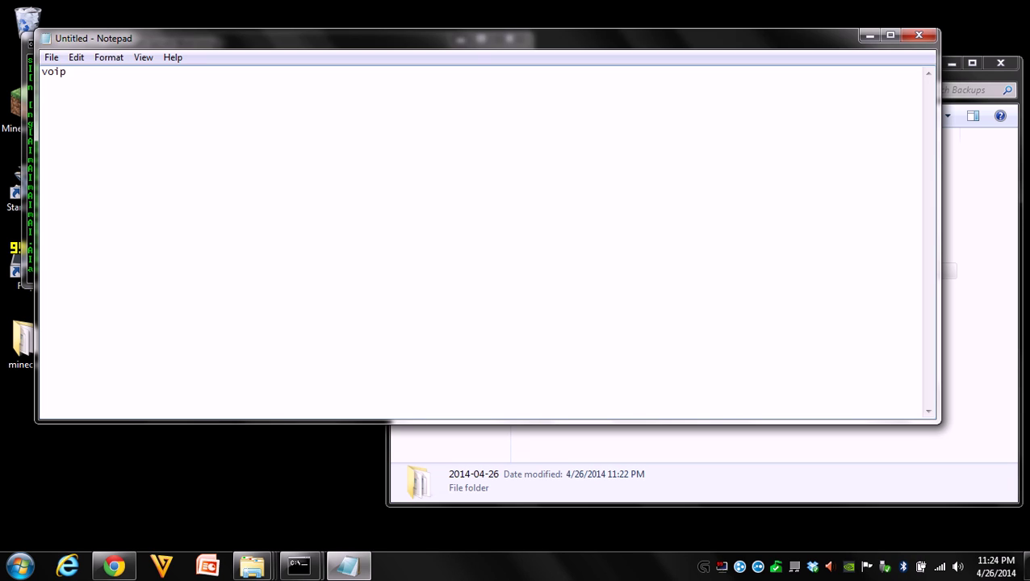
text(lanparty.com:777)
drag(807, 40, 836, 95)
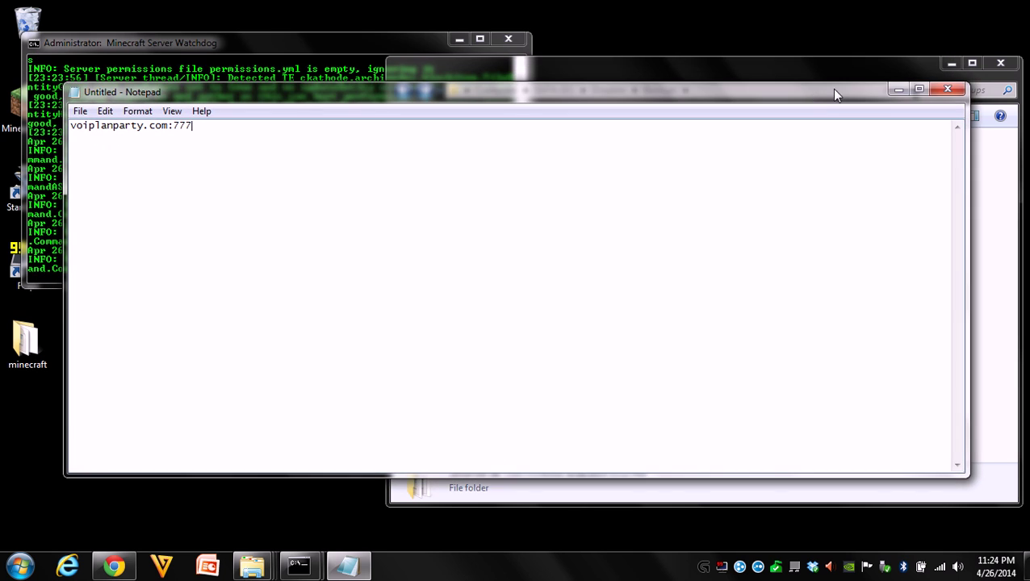
click(948, 91)
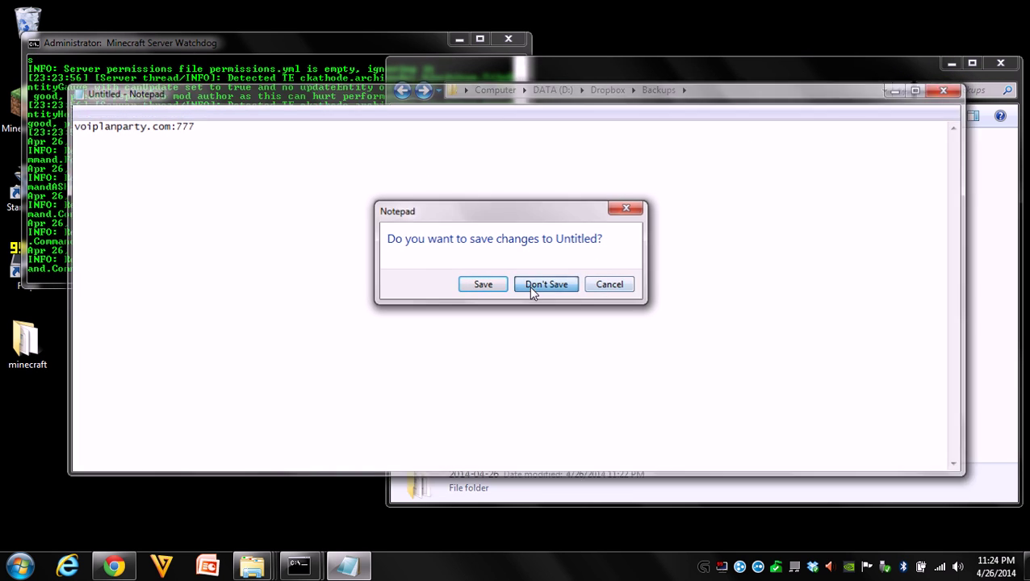